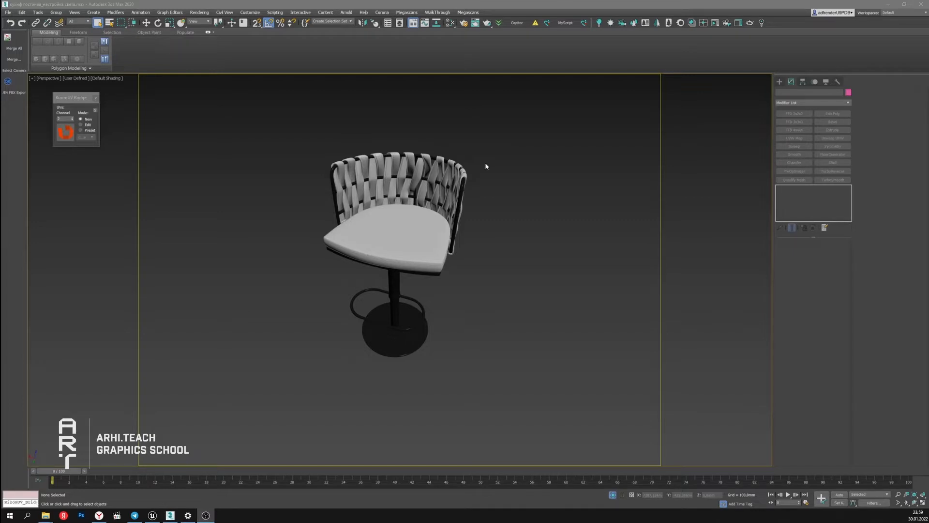
# - Select the bar stool's seat cushion and send it to RizomUV through the bridge in New mode
pyautogui.click(421, 238)
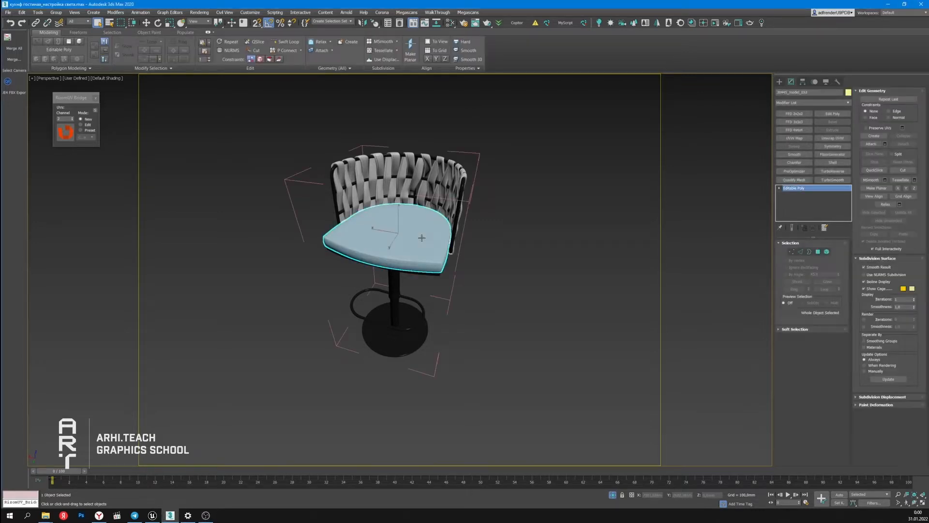
pyautogui.keyDown('alt'); pyautogui.moveTo(386, 238); pyautogui.dragTo(403, 233, button='middle'); pyautogui.keyUp('alt')
pyautogui.scroll(3, 403, 233)
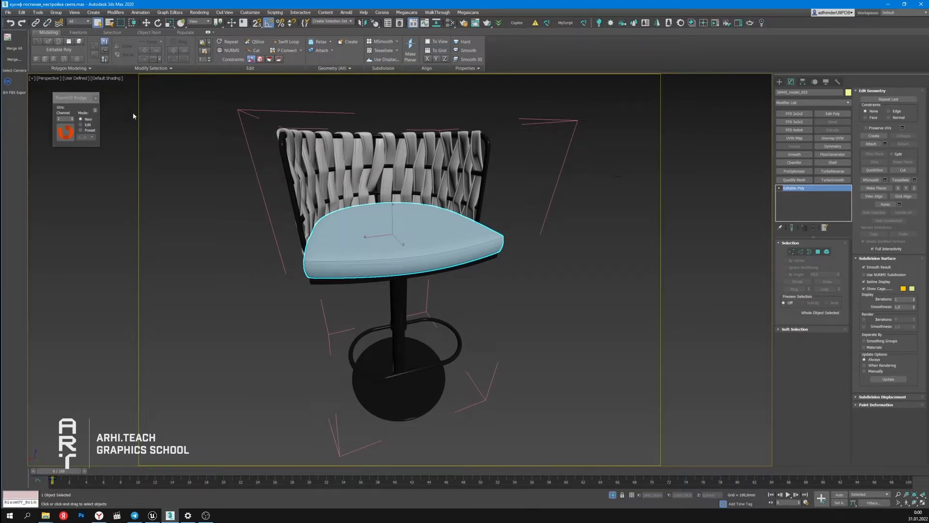
pyautogui.click(66, 131)
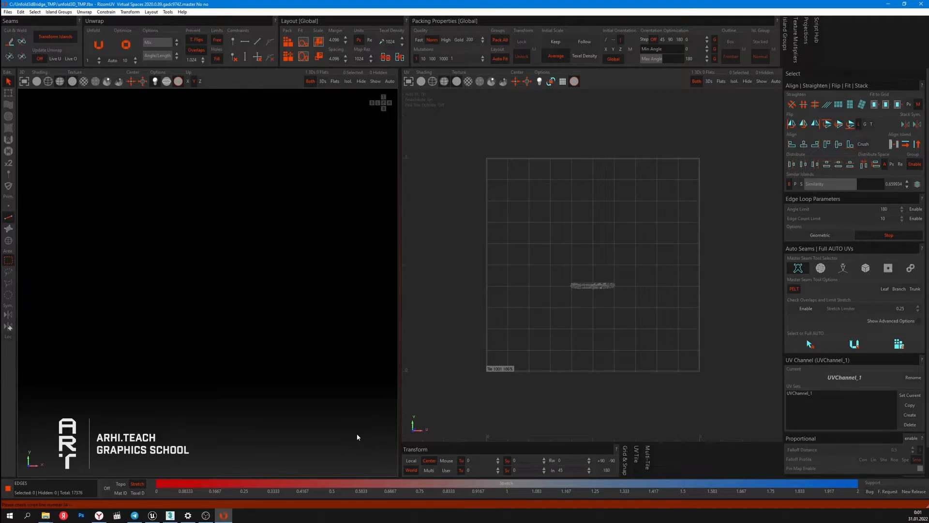
# - Frame the imported cushion in the 3D view and examine its top, side and UV layout
pyautogui.press('f')
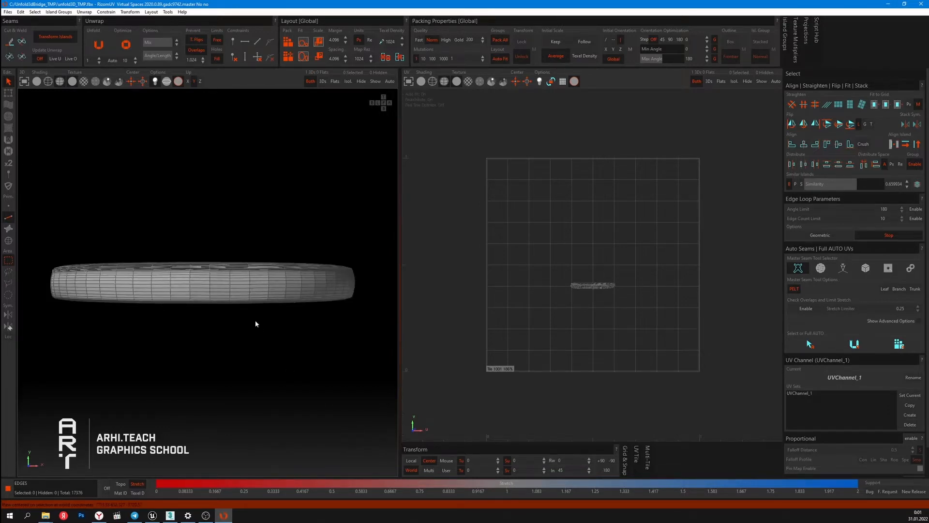
pyautogui.keyDown('alt'); pyautogui.moveTo(255, 322); pyautogui.dragTo(253, 370); pyautogui.keyUp('alt')
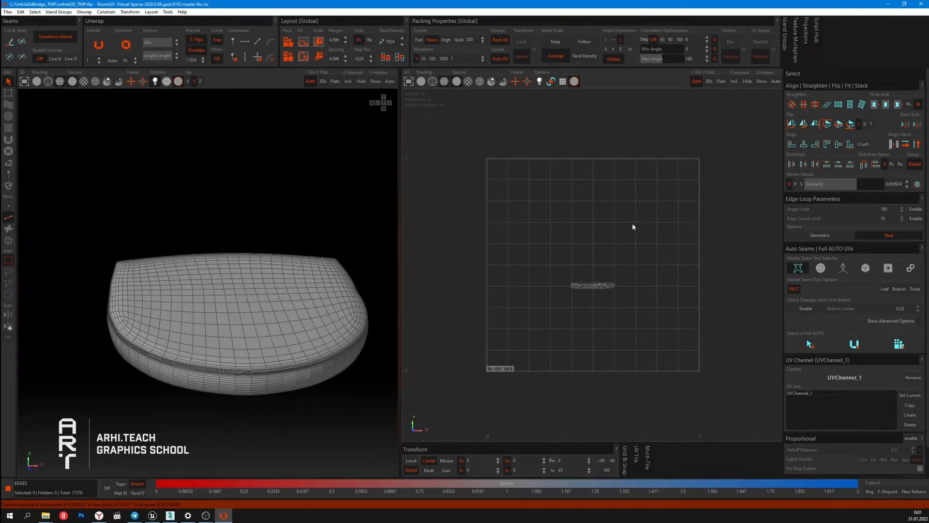
pyautogui.moveTo(547, 190); pyautogui.dragTo(523, 190, button='middle')
pyautogui.scroll(-2, 514, 253)
pyautogui.scroll(3, 531, 231)
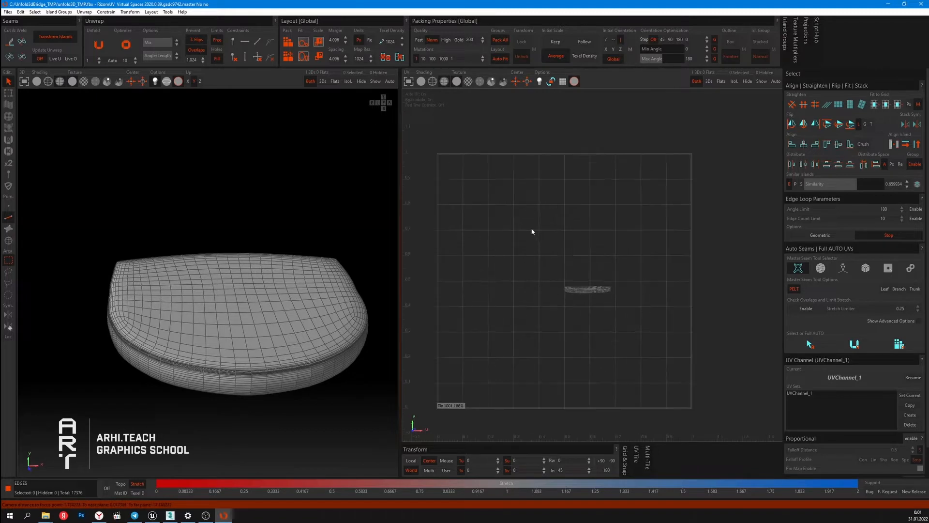
pyautogui.moveTo(532, 232); pyautogui.dragTo(541, 207, button='middle')
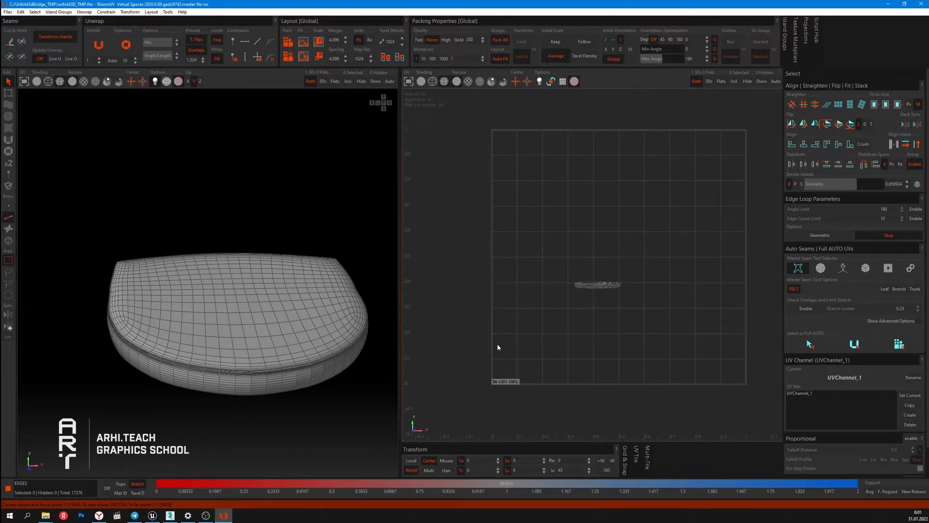
pyautogui.moveTo(560, 289); pyautogui.dragTo(551, 292, button='middle')
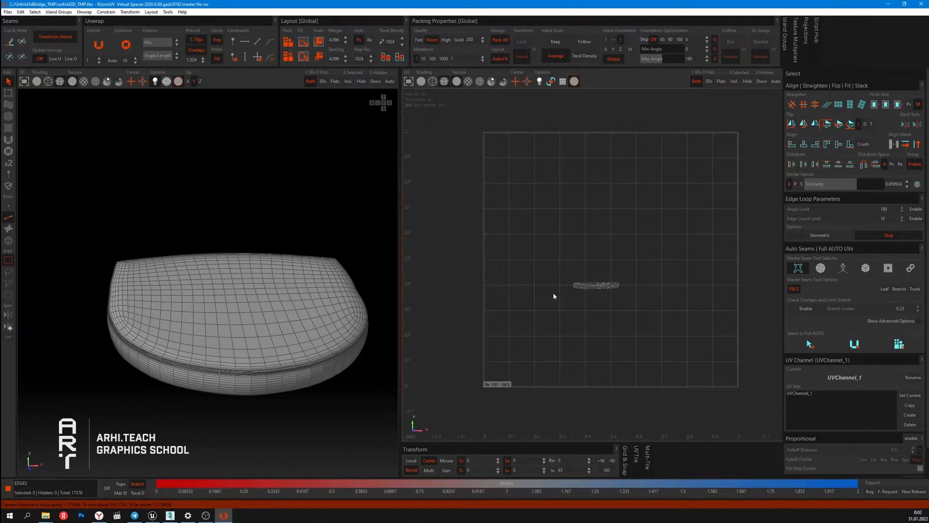
pyautogui.scroll(-2, 552, 293)
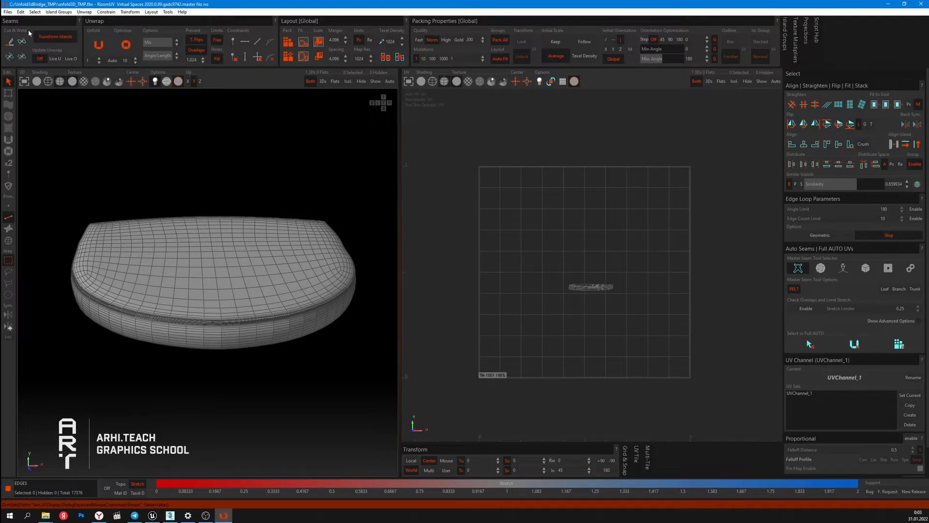
# - Examine the cushion from several distances and angles, and open the Keyboard Mouse Customizer
pyautogui.scroll(-2, 200, 270)
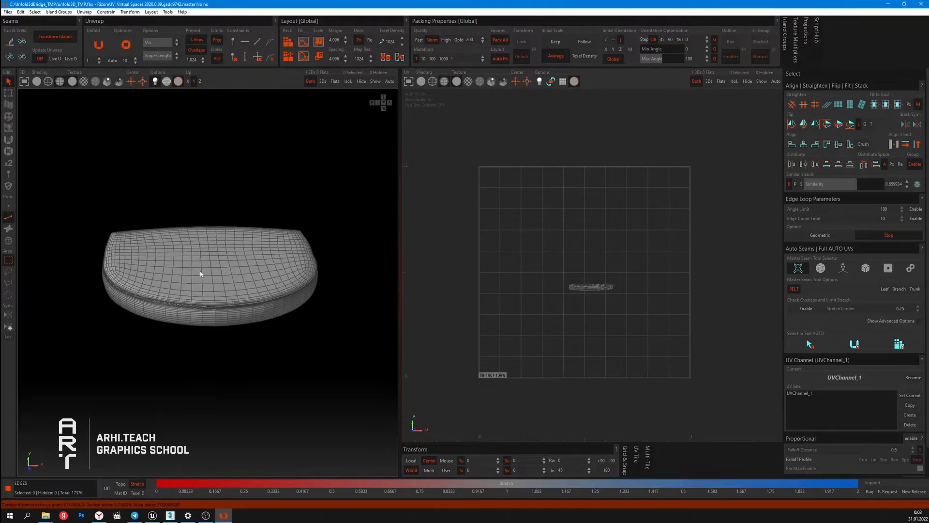
pyautogui.scroll(3, 198, 259)
pyautogui.keyDown('alt'); pyautogui.moveTo(238, 252); pyautogui.dragTo(227, 269, button='middle'); pyautogui.keyUp('alt')
pyautogui.scroll(-3, 227, 268)
pyautogui.keyDown('alt'); pyautogui.moveTo(199, 280); pyautogui.dragTo(226, 291); pyautogui.keyUp('alt')
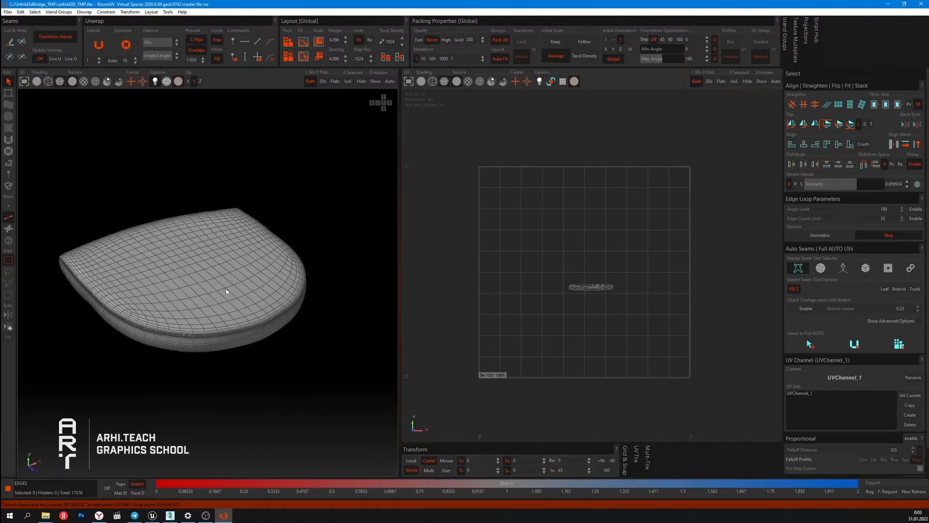
pyautogui.click(19, 12)
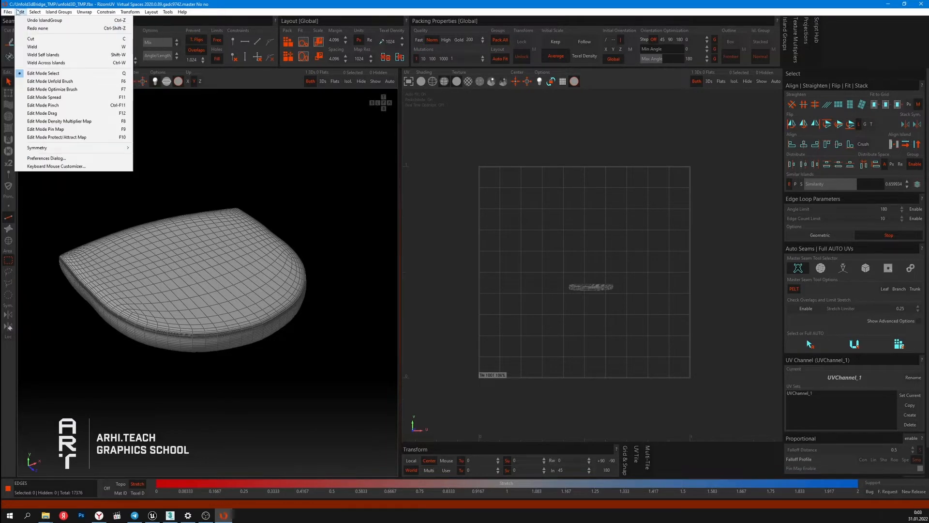
pyautogui.click(87, 168)
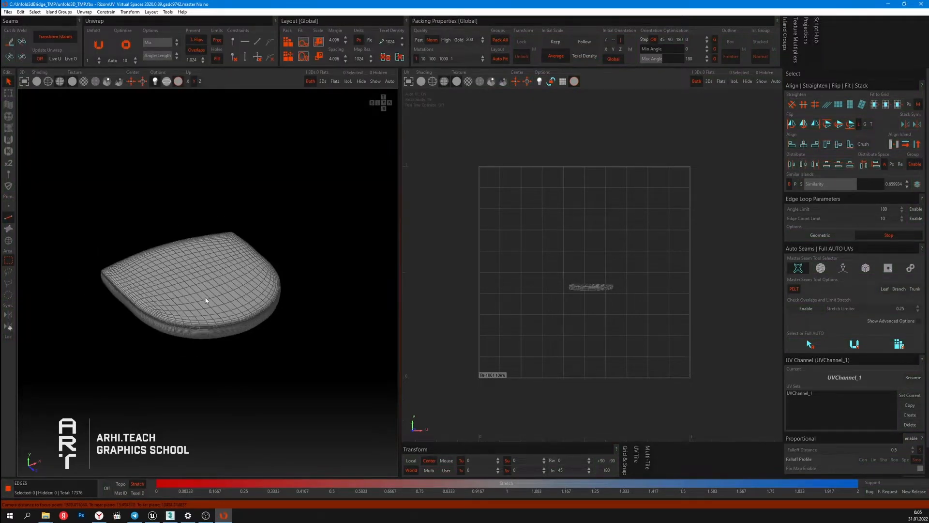
# - Select one edge on the cushion's upper surface, frame it closely, and fit the cushion in view again
pyautogui.scroll(2, 205, 301)
pyautogui.scroll(-2, 206, 301)
pyautogui.scroll(2, 206, 301)
pyautogui.keyDown('alt'); pyautogui.moveTo(206, 296); pyautogui.dragTo(249, 260, button='middle'); pyautogui.keyUp('alt')
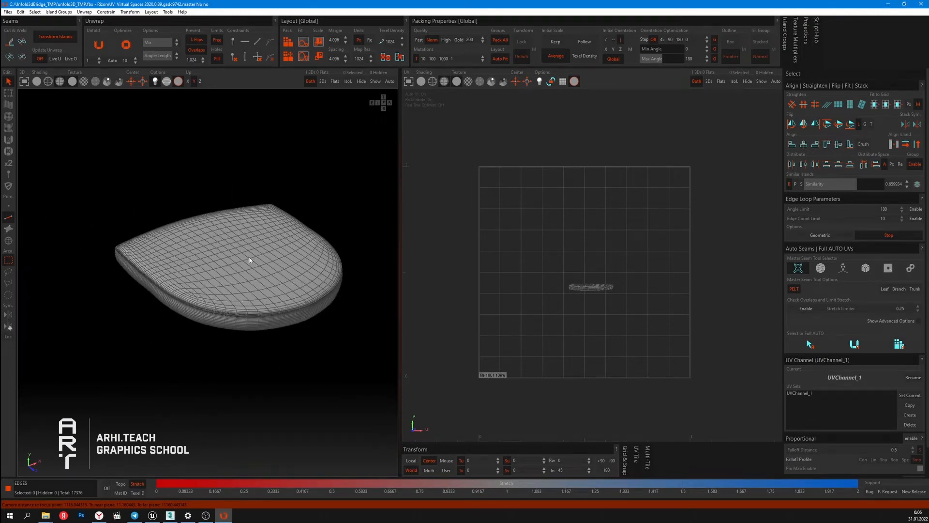
pyautogui.keyDown('alt'); pyautogui.moveTo(249, 260); pyautogui.dragTo(286, 263); pyautogui.keyUp('alt')
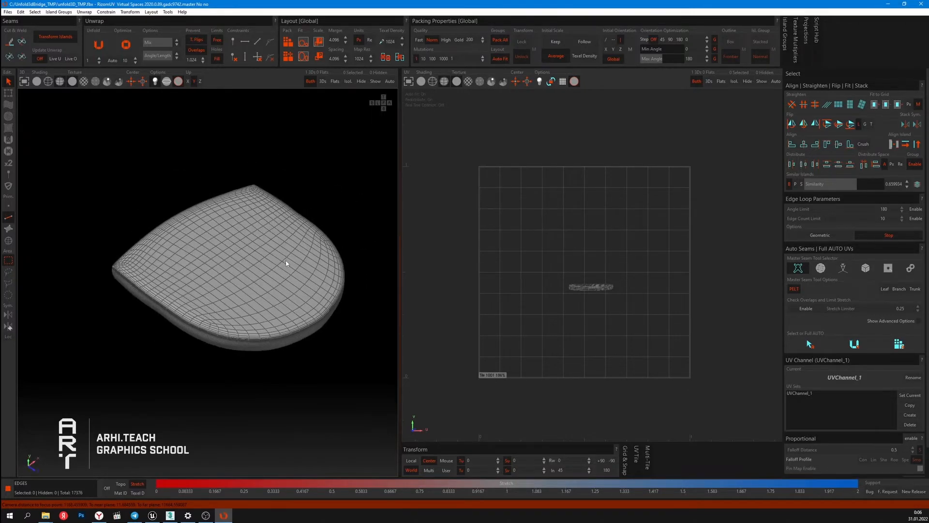
pyautogui.keyDown('alt'); pyautogui.moveTo(303, 257); pyautogui.dragTo(282, 258, button='middle'); pyautogui.keyUp('alt')
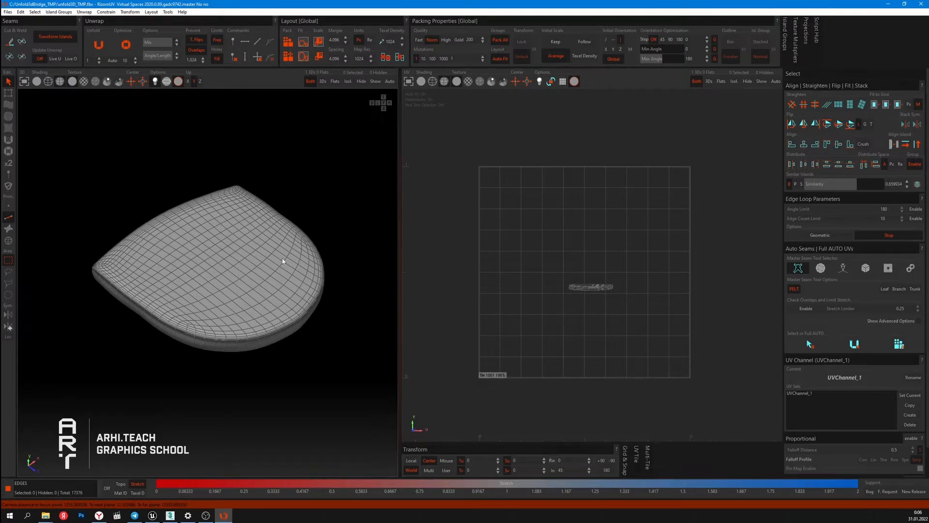
pyautogui.scroll(1, 283, 262)
pyautogui.click(189, 215)
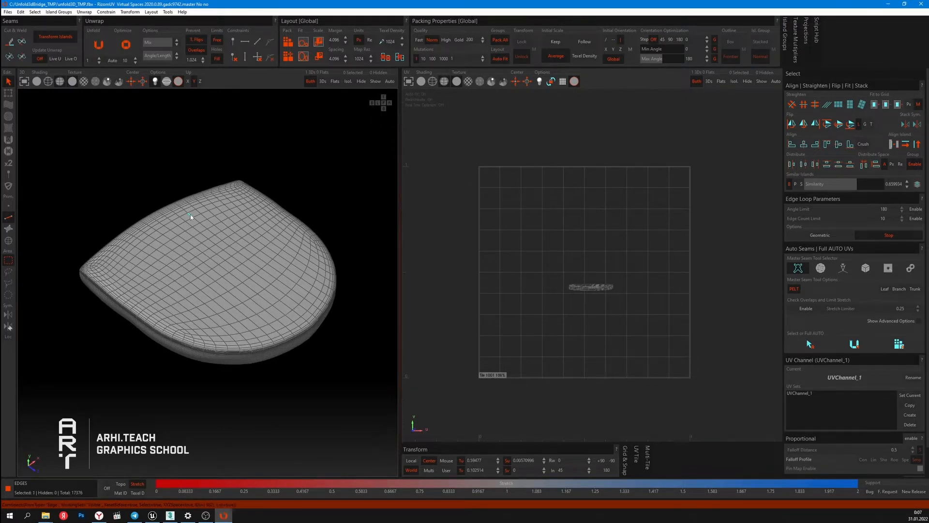
pyautogui.press('f')
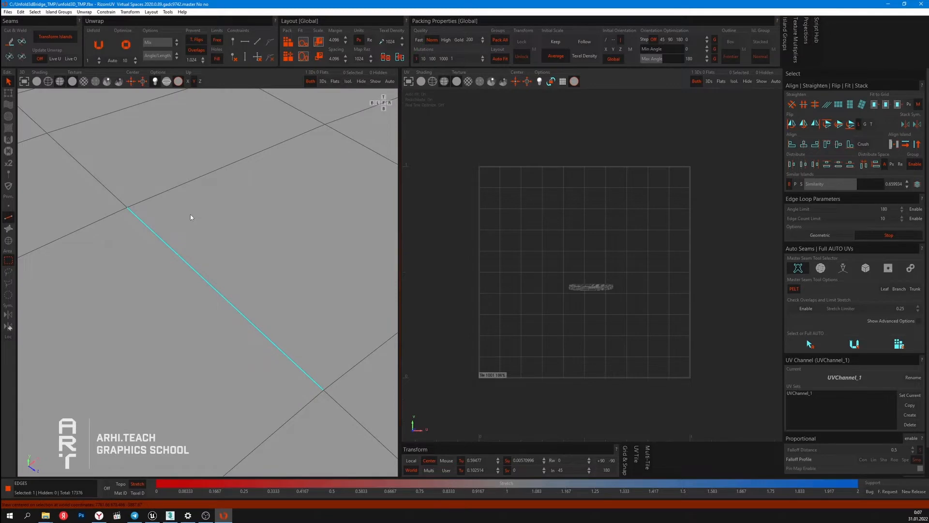
pyautogui.press('f')
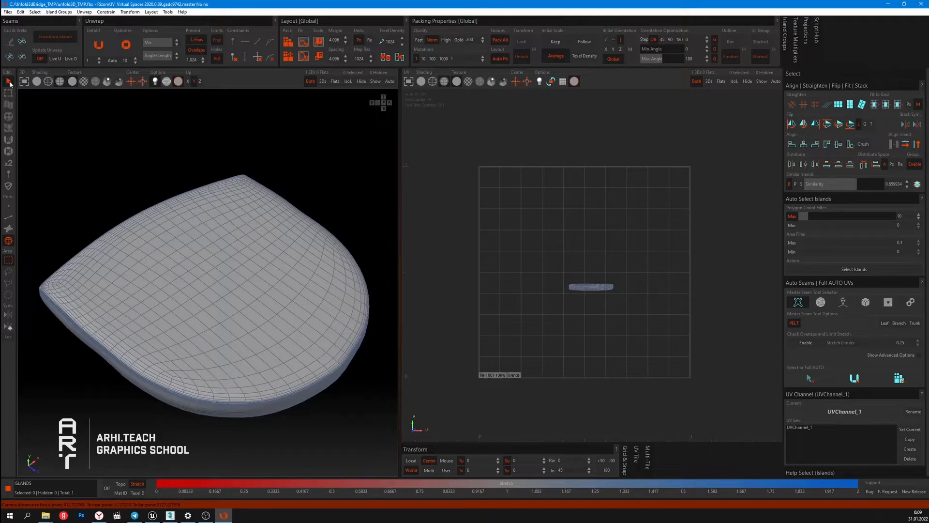
# - Try out island, polygon and edge selection on the cushion's upper surface
pyautogui.click(254, 266)
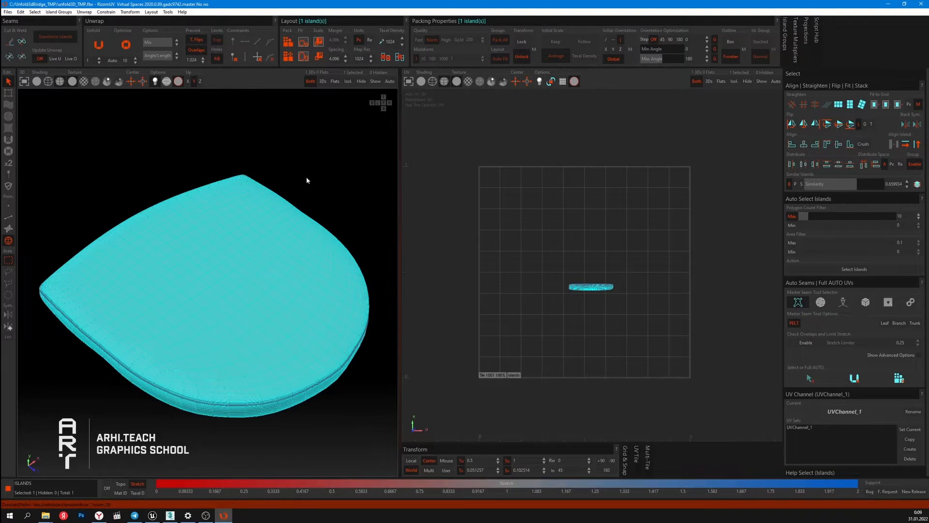
pyautogui.press('F3')
pyautogui.moveTo(316, 175); pyautogui.dragTo(212, 301)
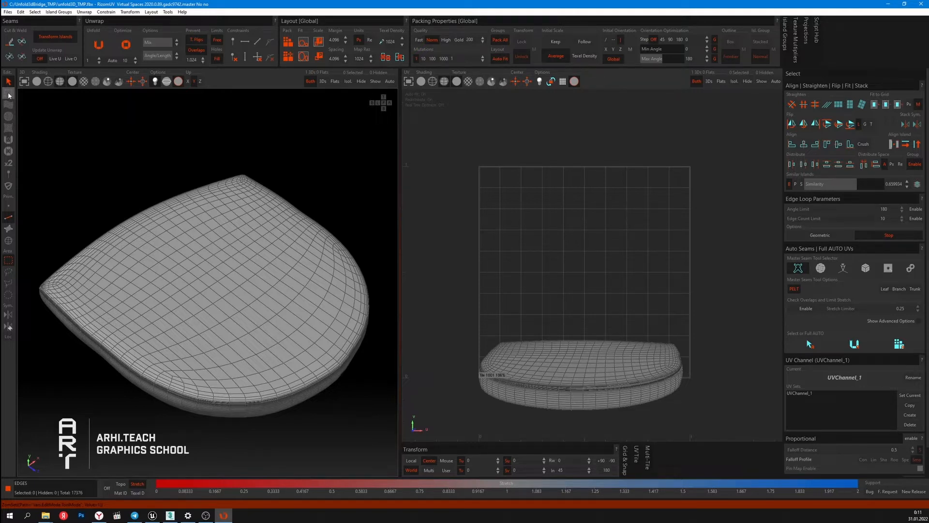
pyautogui.click(227, 251)
pyautogui.click(197, 290)
# - Select the whole cushion as an island and automatically cut, unfold and pack it with the Mosaic method at level 5 (0.99)
pyautogui.press('F4')
pyautogui.click(294, 224)
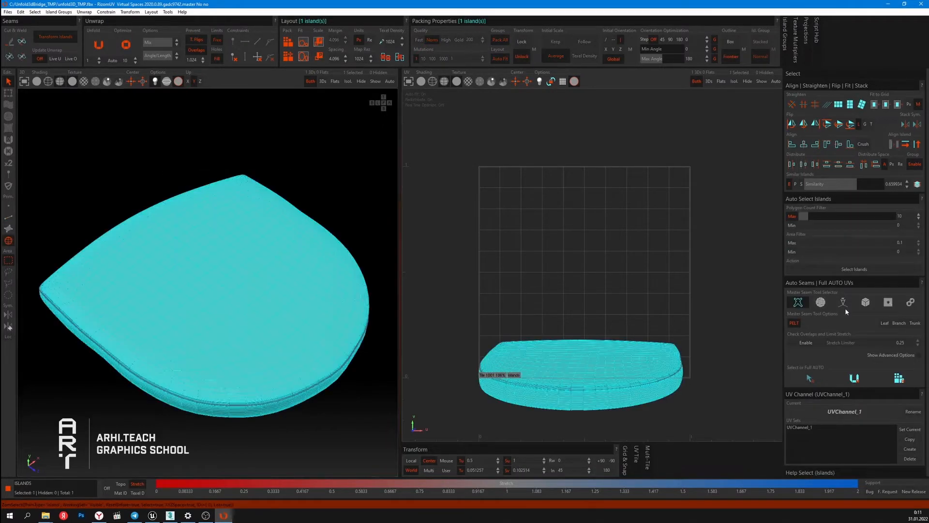
pyautogui.click(820, 302)
pyautogui.click(827, 323)
pyautogui.click(898, 388)
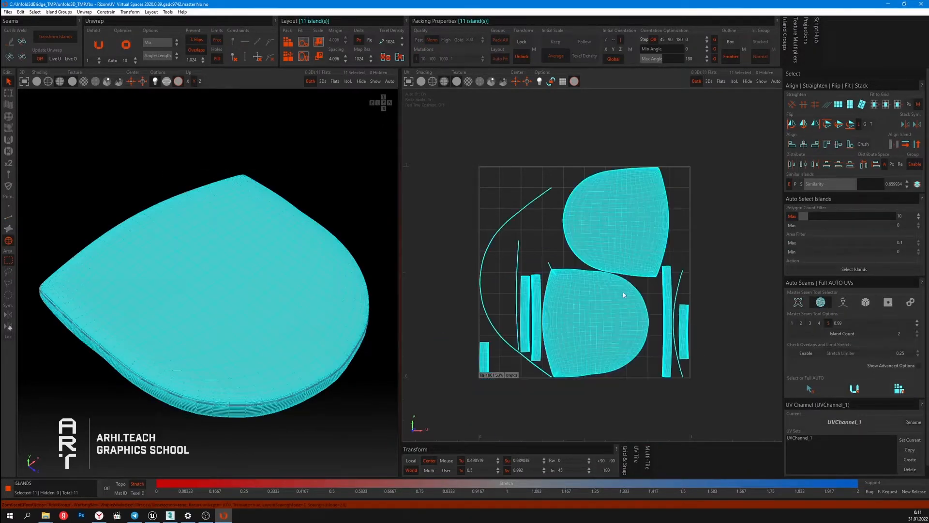
# - Scale down the cushion's top-face UV island slightly and rotate it with the transform manipulator
pyautogui.click(8, 94)
pyautogui.click(639, 236)
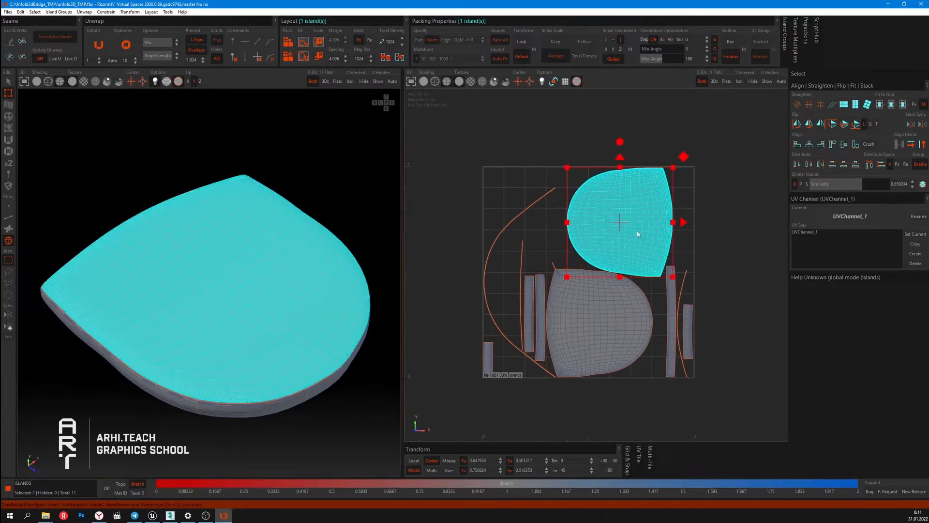
pyautogui.moveTo(673, 173)
pyautogui.mouseDown()
pyautogui.moveTo(655, 182)
pyautogui.moveTo(677, 157)
pyautogui.mouseUp()
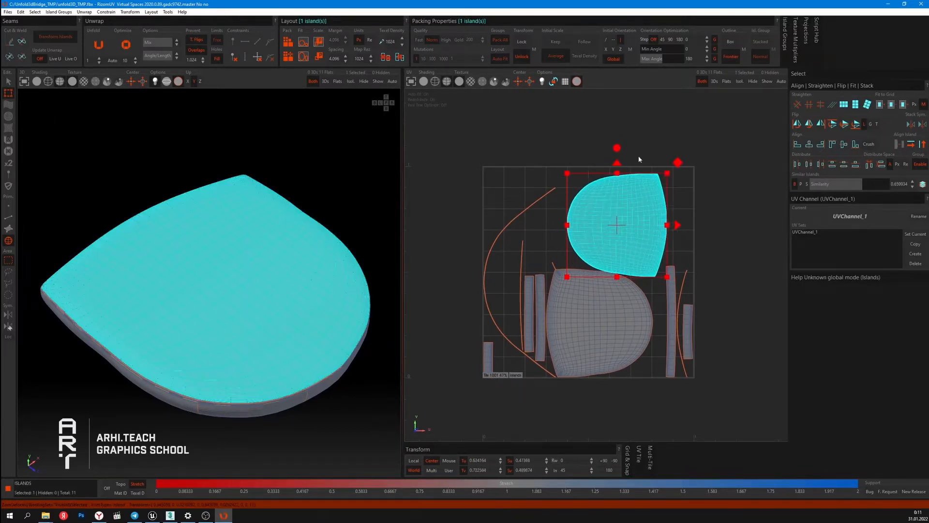
pyautogui.moveTo(616, 148); pyautogui.dragTo(641, 142)
pyautogui.click(503, 180)
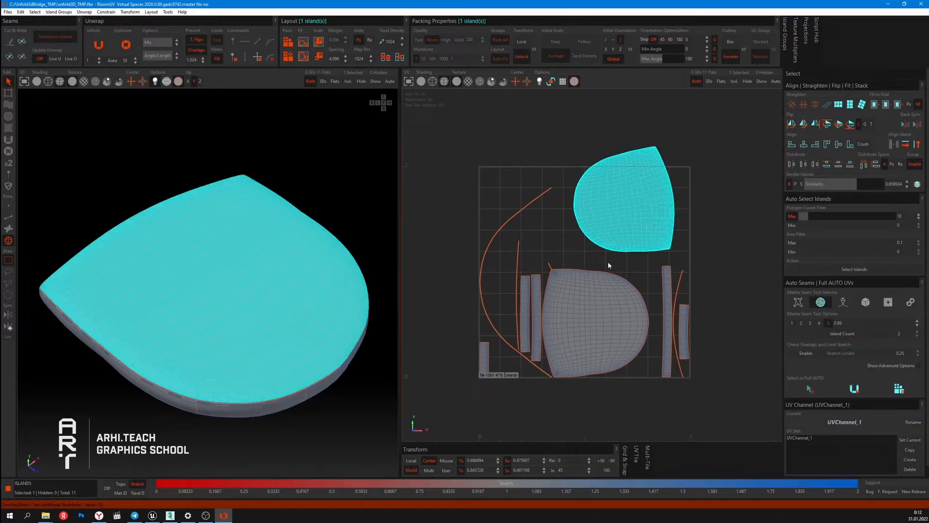
# - Move the top-face UV island slightly upward and resize it to a smaller scale
pyautogui.click(603, 170)
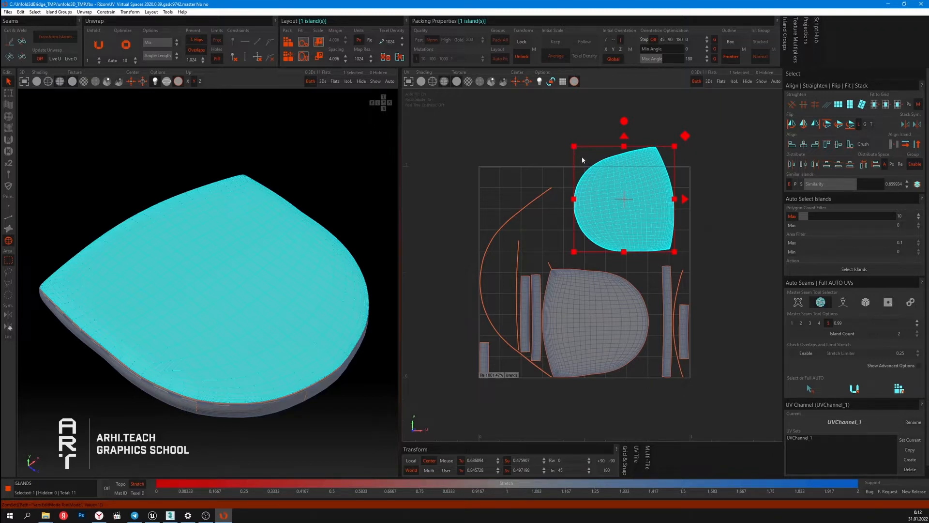
pyautogui.click(630, 217)
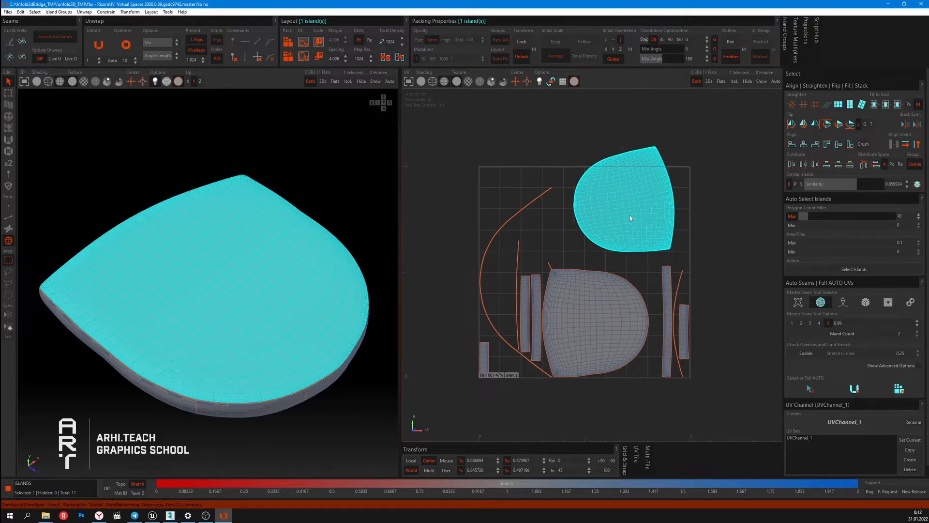
pyautogui.moveTo(630, 216); pyautogui.dragTo(628, 207)
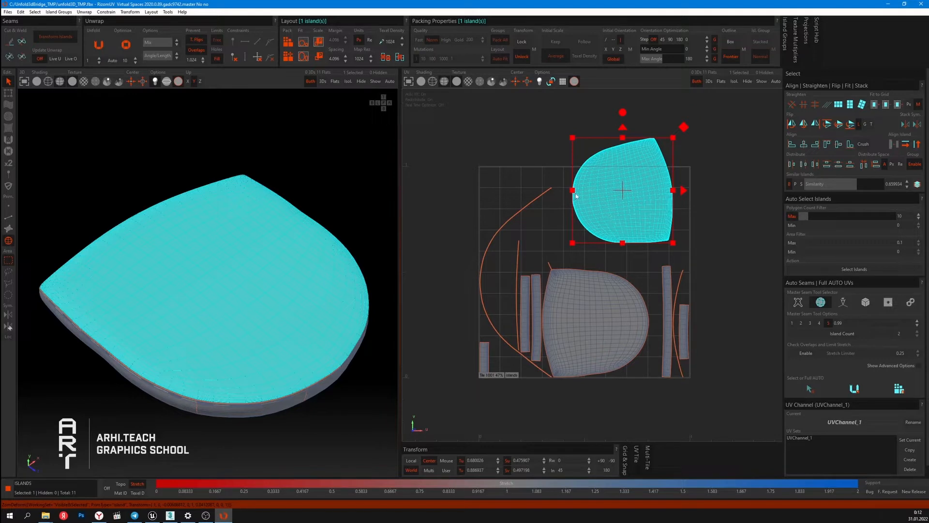
pyautogui.moveTo(572, 190); pyautogui.dragTo(519, 188)
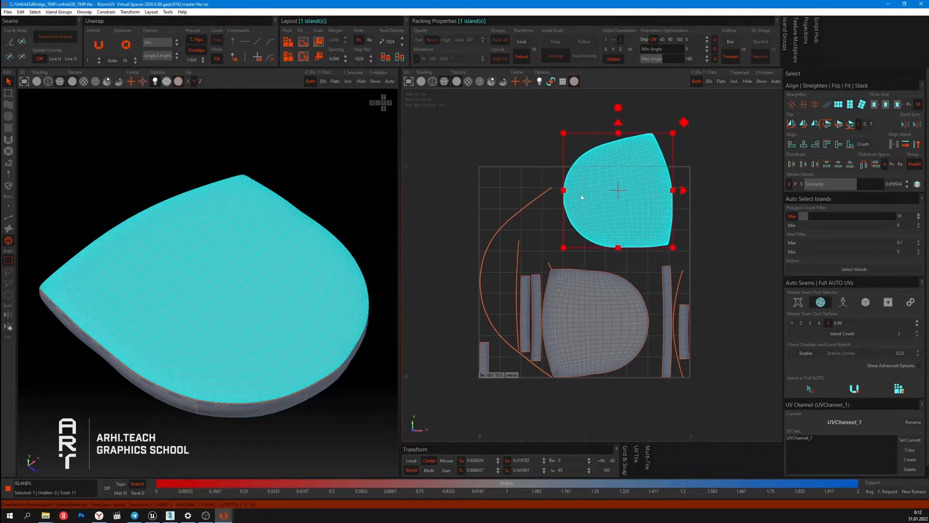
pyautogui.moveTo(564, 188); pyautogui.dragTo(601, 189)
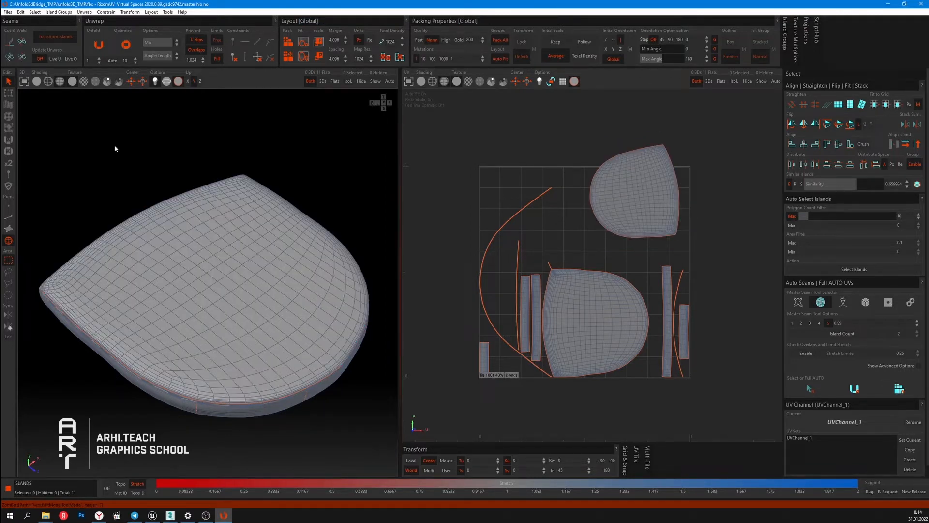
# - Deform the top-face UV island with the Drag brush and set the brush pressure to 0.57
pyautogui.click(8, 105)
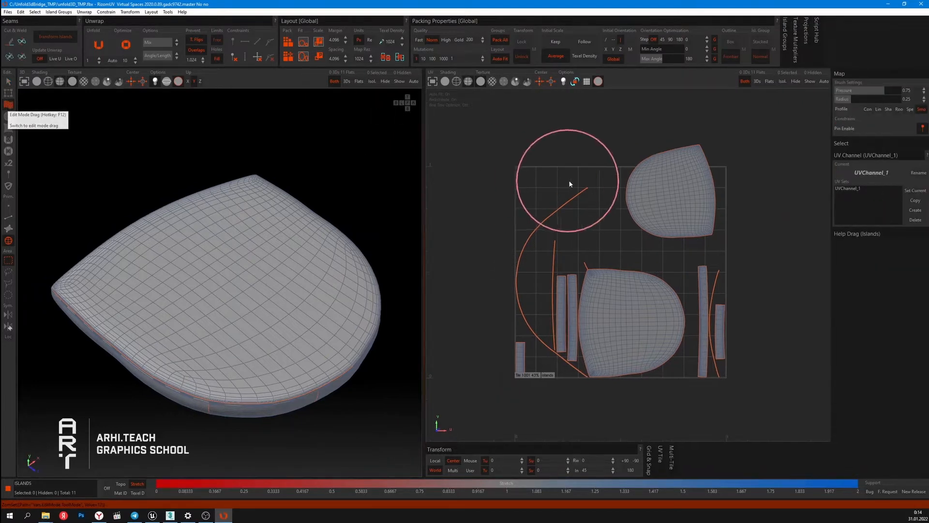
pyautogui.moveTo(639, 171)
pyautogui.mouseDown()
pyautogui.moveTo(643, 204)
pyautogui.moveTo(632, 219)
pyautogui.moveTo(690, 159)
pyautogui.moveTo(715, 193)
pyautogui.mouseUp()
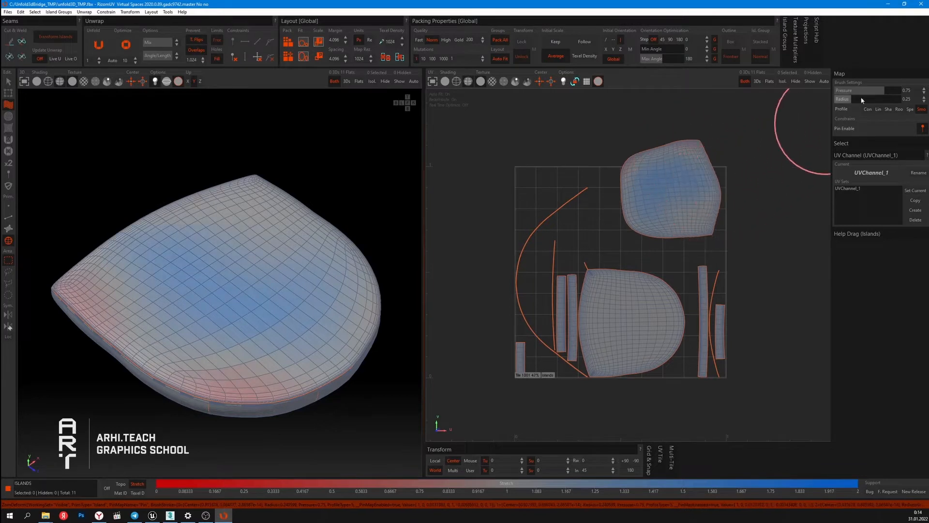
pyautogui.moveTo(880, 93)
pyautogui.mouseDown()
pyautogui.moveTo(846, 92)
pyautogui.moveTo(873, 90)
pyautogui.mouseUp()
pyautogui.scroll(2, 694, 185)
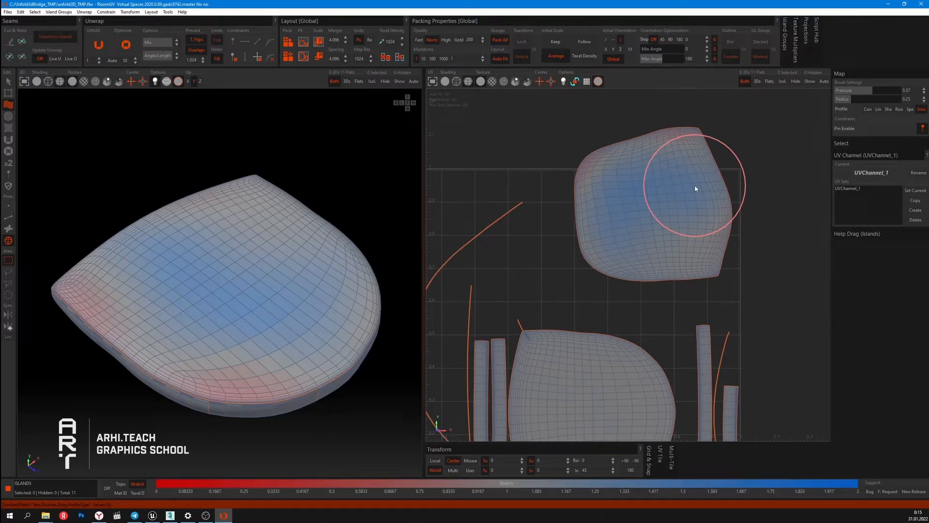
pyautogui.scroll(-2, 695, 185)
pyautogui.scroll(3, 694, 184)
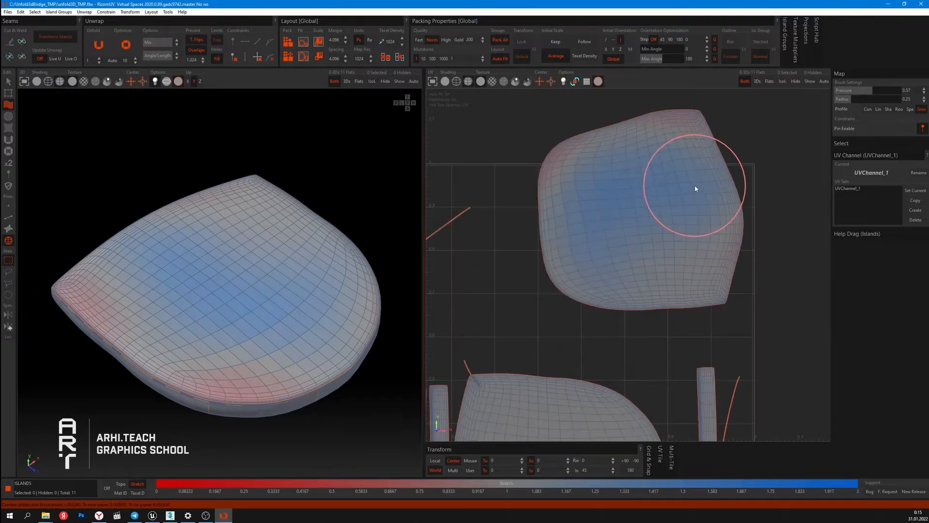
# - Resize the Drag brush and distort the top-face UV island further with it, pushing its mesh around the corner side
pyautogui.scroll(-5, 695, 185)
pyautogui.scroll(3, 695, 185)
pyautogui.moveTo(696, 185)
pyautogui.mouseDown()
pyautogui.moveTo(727, 152)
pyautogui.moveTo(699, 201)
pyautogui.moveTo(658, 217)
pyautogui.moveTo(643, 259)
pyautogui.moveTo(680, 228)
pyautogui.moveTo(739, 218)
pyautogui.mouseUp()
pyautogui.scroll(-2, 700, 201)
pyautogui.scroll(6, 700, 203)
pyautogui.scroll(-2, 721, 215)
pyautogui.scroll(-2, 738, 218)
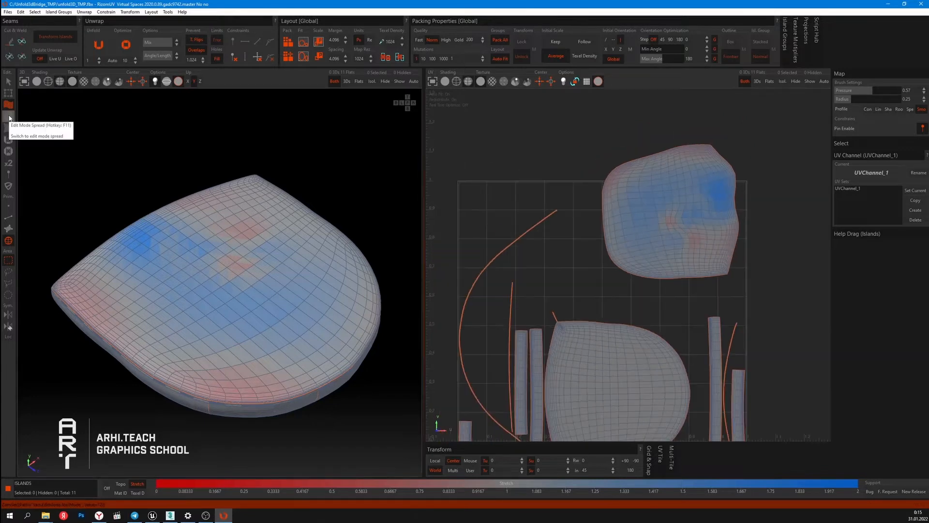
# - Distort the top-face UV island with the Spread brush along its curved side and with the Pinch brush across it
pyautogui.click(9, 117)
pyautogui.moveTo(619, 177)
pyautogui.mouseDown()
pyautogui.moveTo(641, 214)
pyautogui.moveTo(628, 269)
pyautogui.mouseUp()
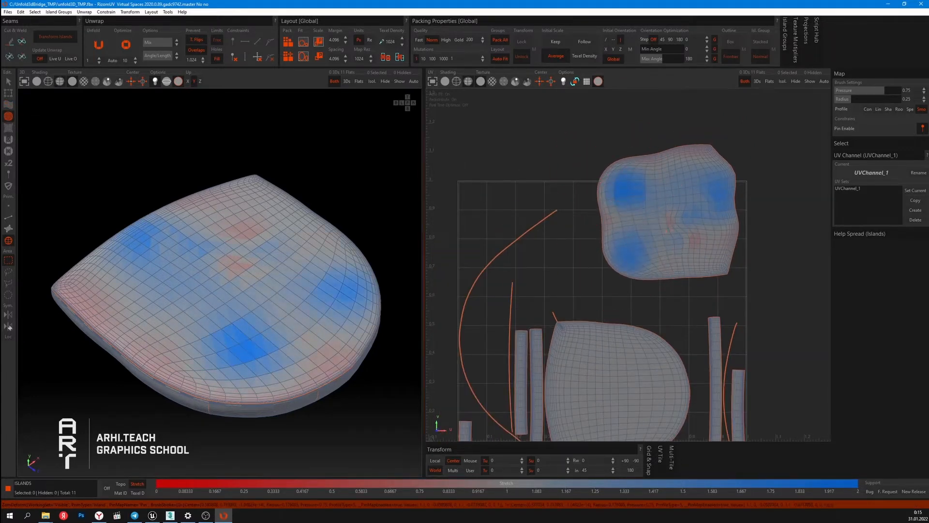
pyautogui.click(8, 128)
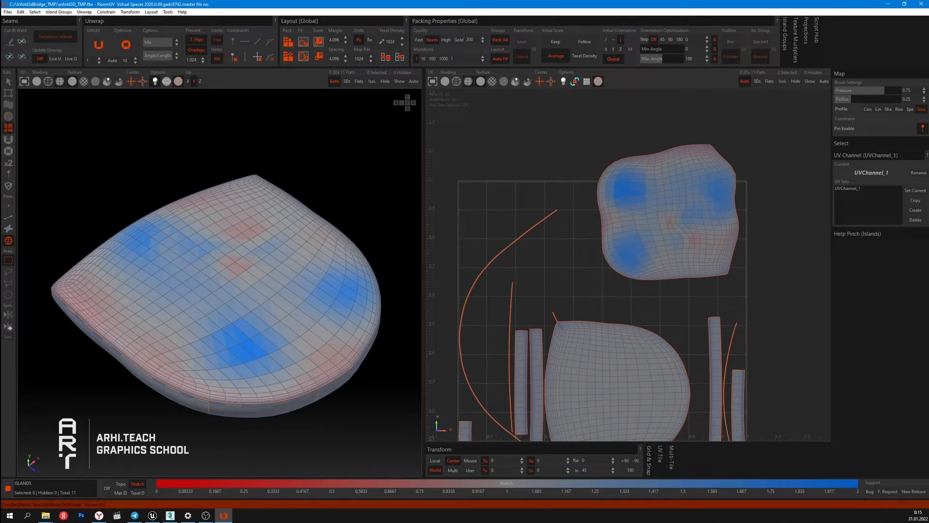
pyautogui.moveTo(660, 149)
pyautogui.mouseDown()
pyautogui.moveTo(632, 182)
pyautogui.moveTo(631, 256)
pyautogui.mouseUp()
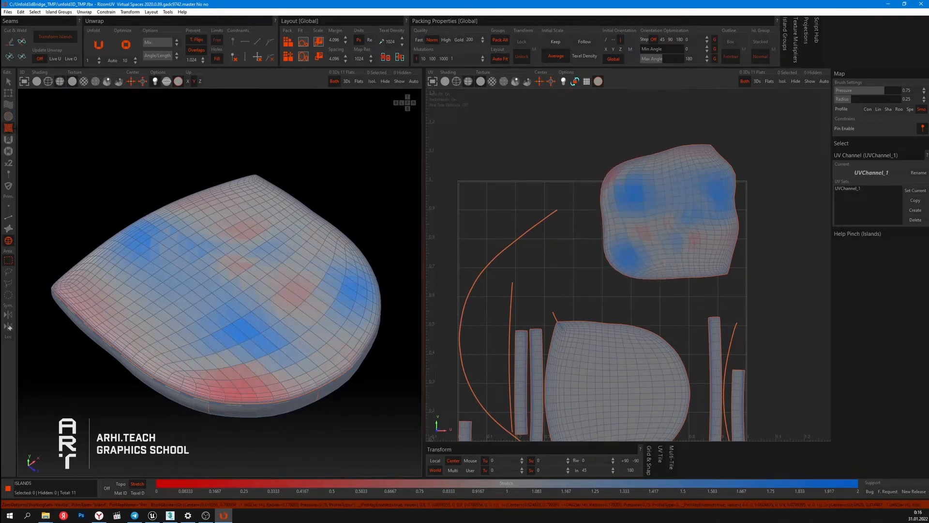
# - Smooth out the distortion of the top-face UV island with the Unfold and Optimize brushes
pyautogui.click(8, 139)
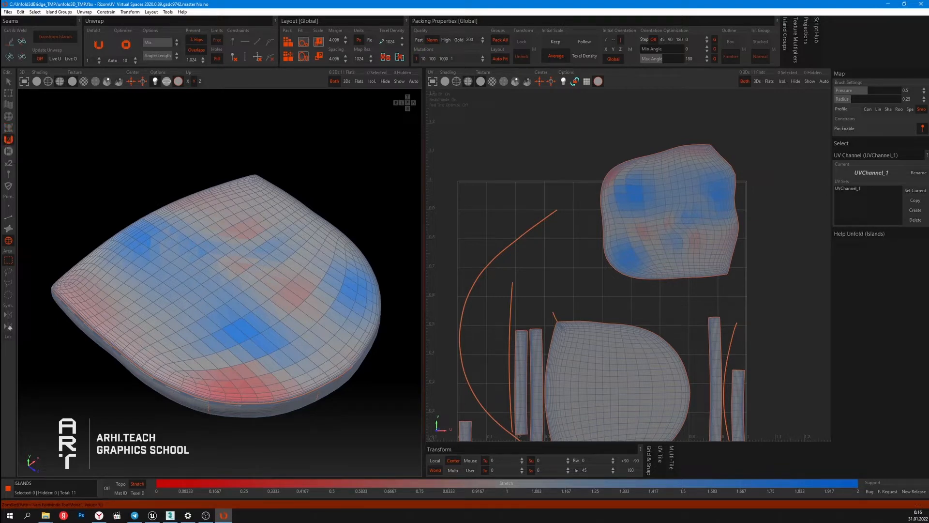
pyautogui.moveTo(621, 179)
pyautogui.mouseDown()
pyautogui.moveTo(618, 254)
pyautogui.moveTo(649, 266)
pyautogui.moveTo(696, 209)
pyautogui.moveTo(698, 161)
pyautogui.moveTo(657, 153)
pyautogui.moveTo(634, 201)
pyautogui.moveTo(631, 251)
pyautogui.moveTo(724, 265)
pyautogui.moveTo(736, 209)
pyautogui.moveTo(722, 192)
pyautogui.mouseUp()
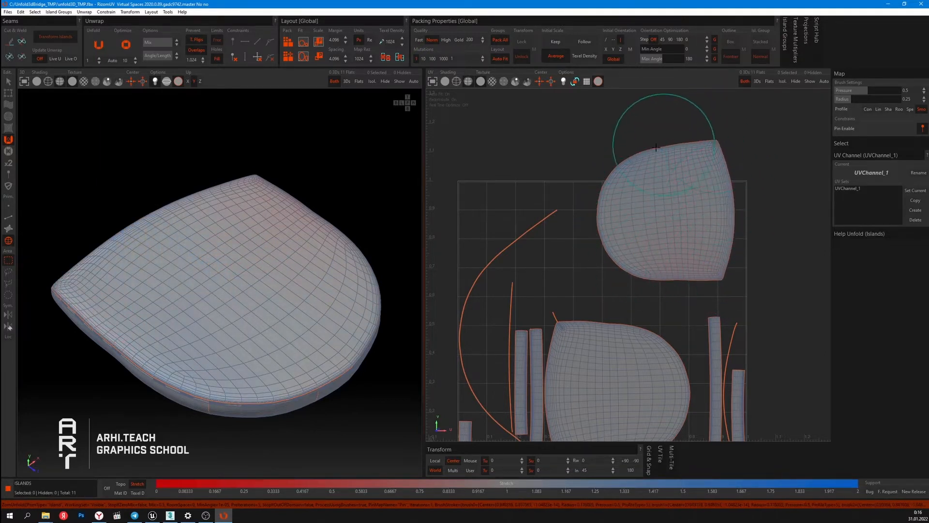
pyautogui.click(7, 151)
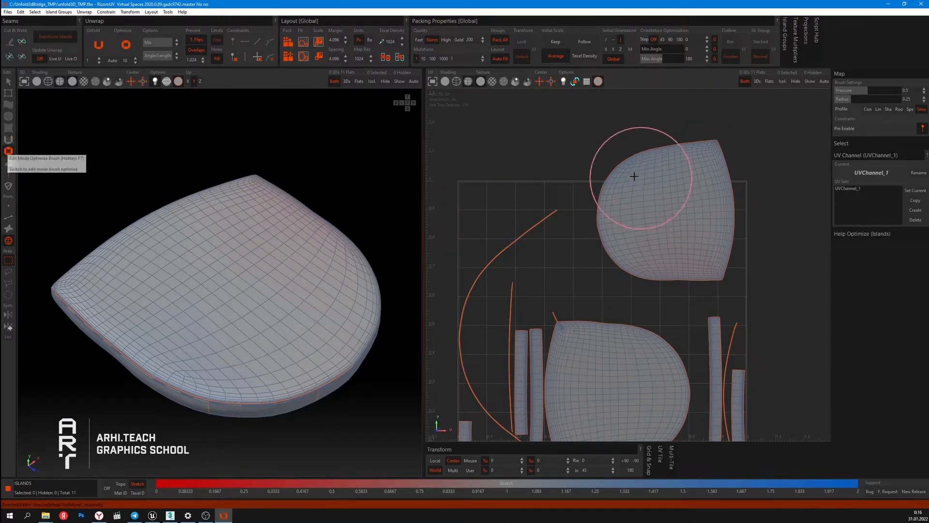
pyautogui.moveTo(640, 235)
pyautogui.mouseDown()
pyautogui.moveTo(702, 266)
pyautogui.moveTo(717, 224)
pyautogui.moveTo(703, 169)
pyautogui.moveTo(648, 152)
pyautogui.moveTo(576, 182)
pyautogui.moveTo(604, 234)
pyautogui.moveTo(658, 266)
pyautogui.moveTo(709, 258)
pyautogui.mouseUp()
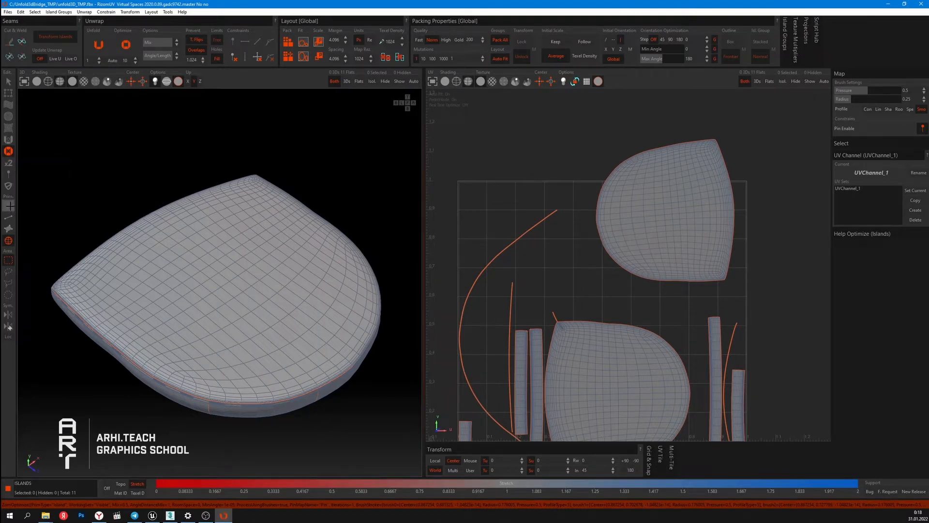
# - Cycle through point, edge and polygon modes to island mode, and select the cushion's top-face island, followed by the front side strip
pyautogui.click(9, 208)
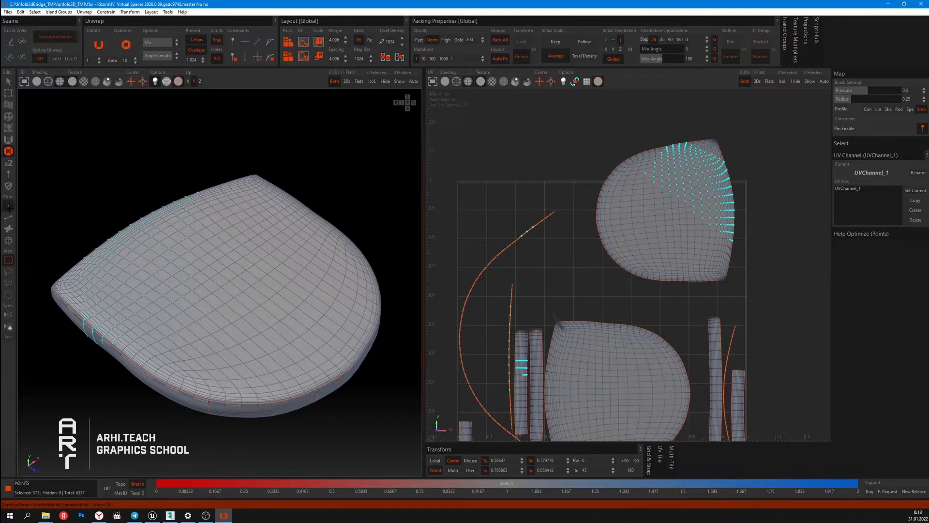
pyautogui.click(9, 218)
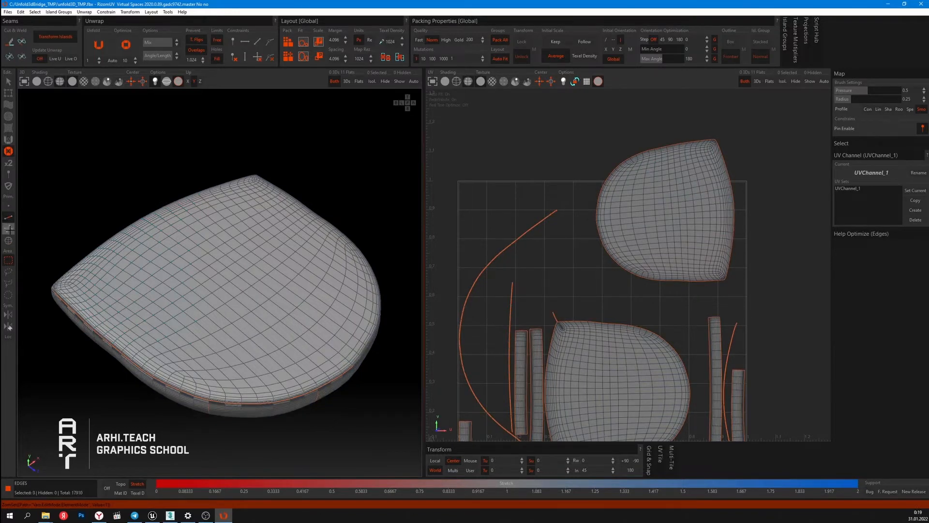
pyautogui.click(9, 229)
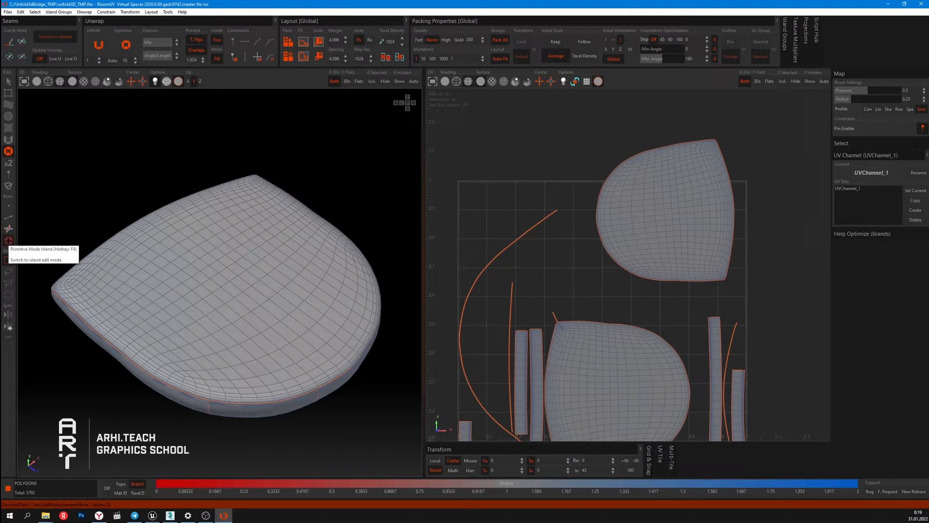
pyautogui.click(8, 240)
pyautogui.click(252, 272)
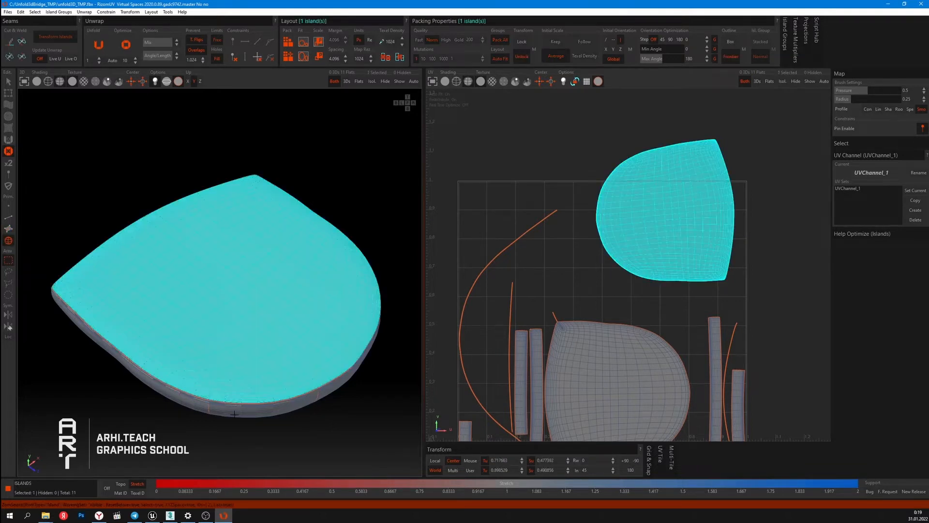
pyautogui.click(271, 382)
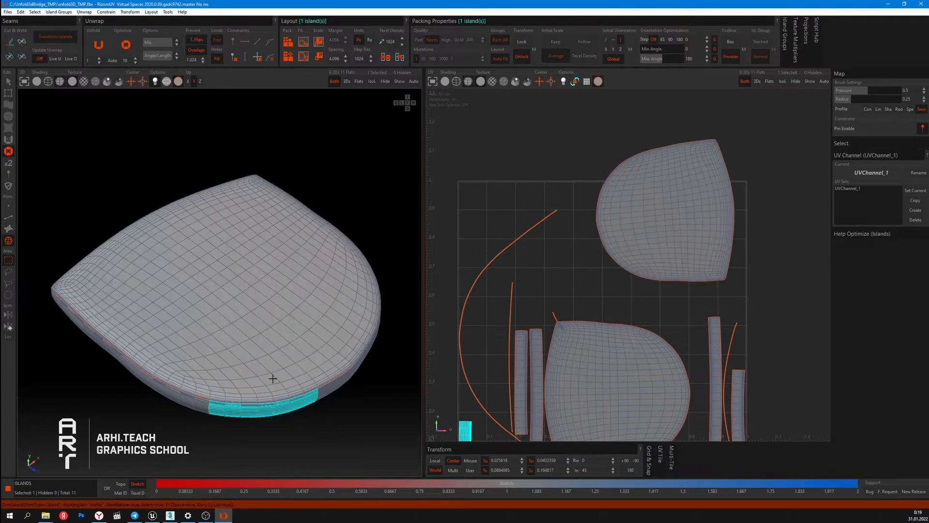
# - Switch between edge, island and polygon modes, returning to island mode
pyautogui.click(9, 217)
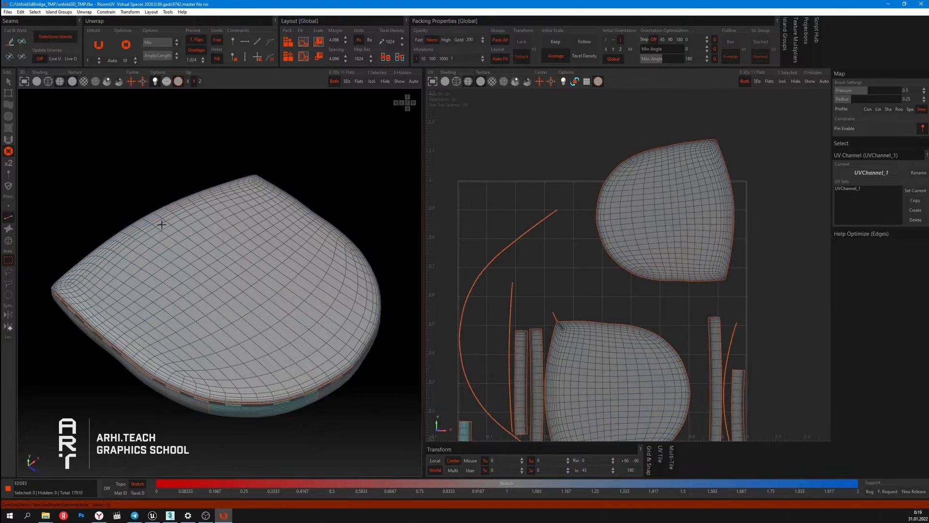
pyautogui.press('F4')
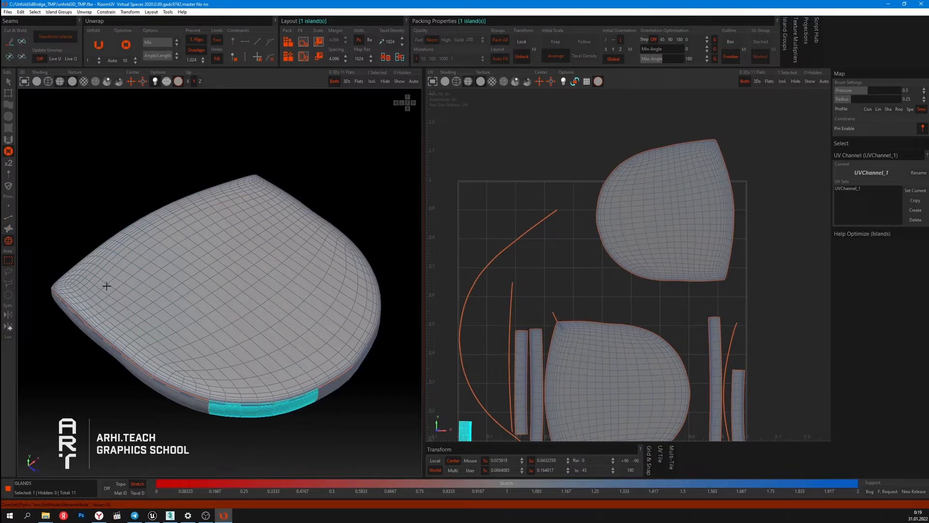
pyautogui.click(8, 228)
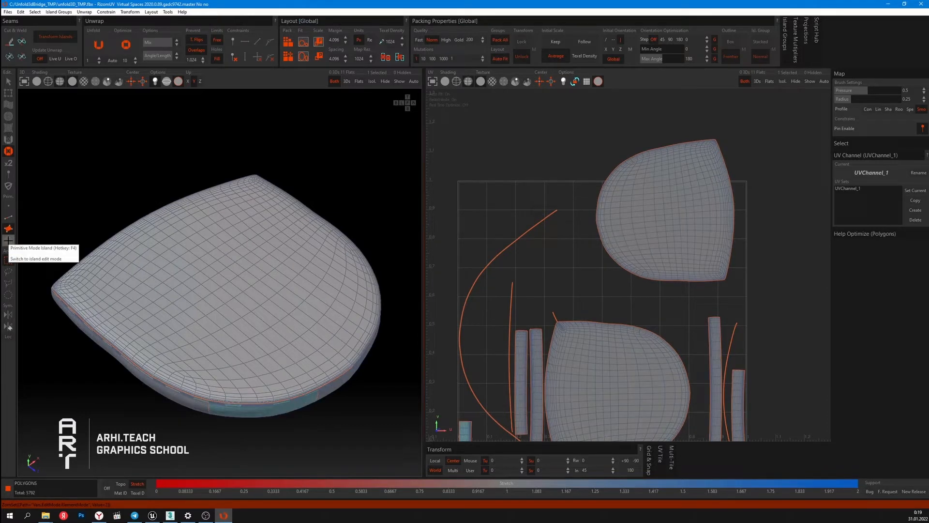
pyautogui.click(8, 240)
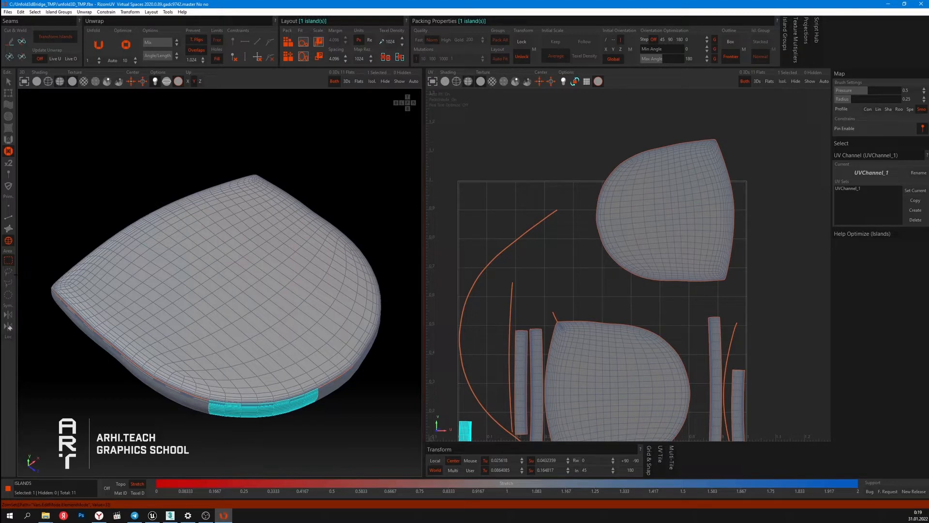
# - Select the cushion's islands using the freehand lasso, polygonal lasso and paint area-selection modes
pyautogui.moveTo(390, 180); pyautogui.dragTo(193, 338)
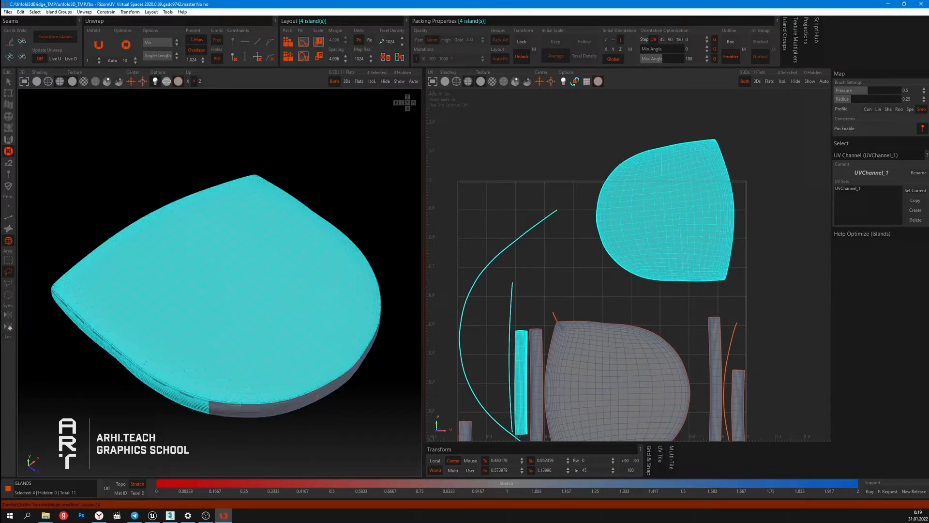
pyautogui.click(8, 282)
pyautogui.click(82, 377)
pyautogui.click(149, 270)
pyautogui.click(250, 348)
pyautogui.doubleClick(187, 429)
pyautogui.press('b')
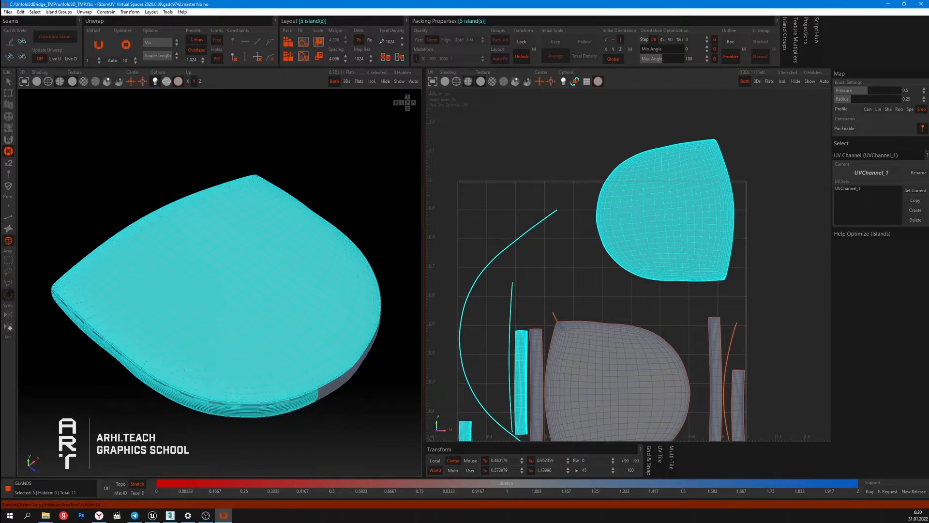
pyautogui.click(351, 372)
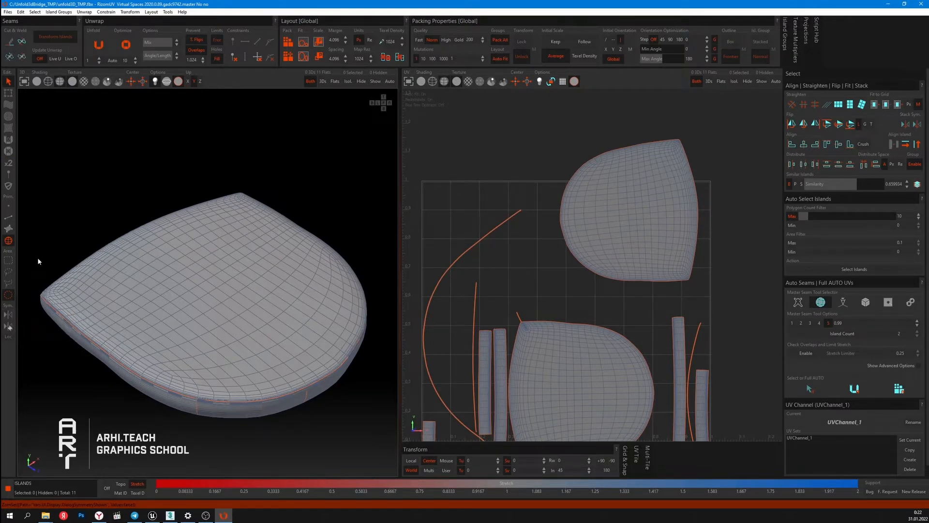
# - Maximize the 3D viewport, toggle between it and the UV viewport, and restore the split view
pyautogui.click(25, 82)
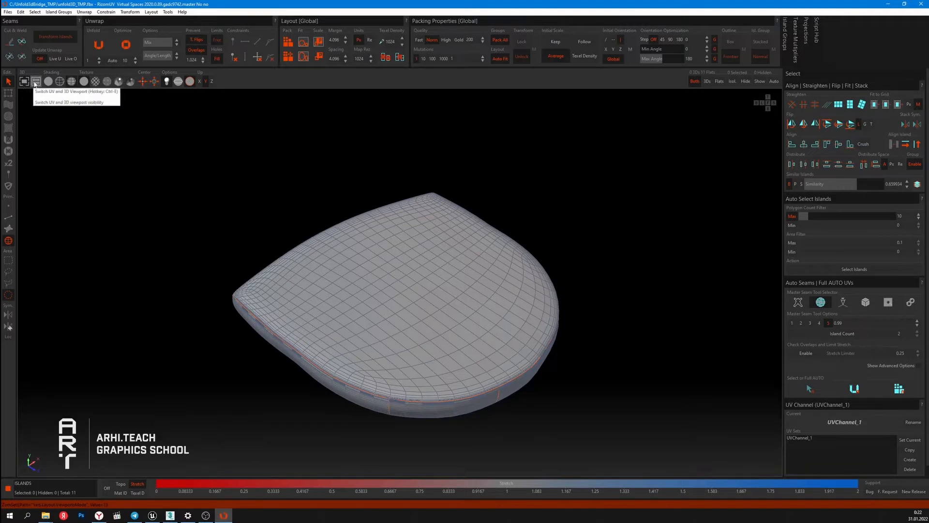
pyautogui.click(35, 82)
pyautogui.click(35, 82)
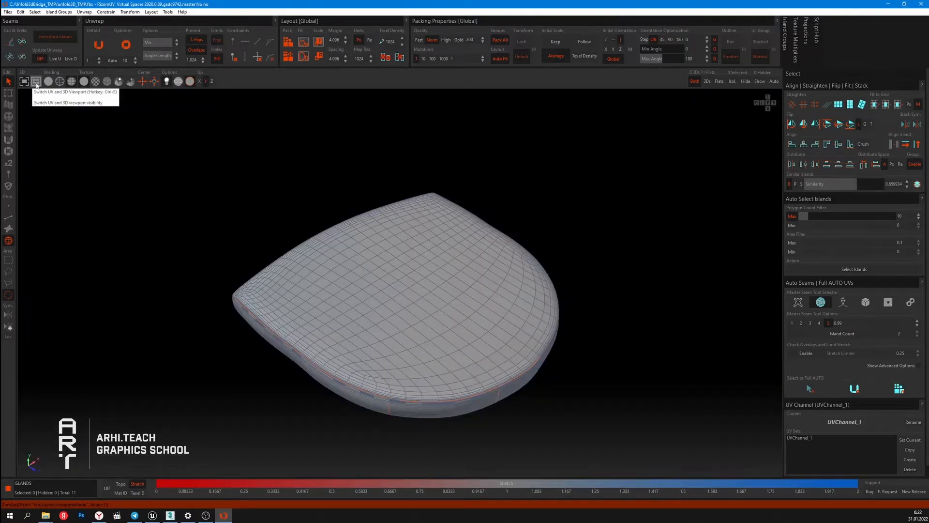
pyautogui.click(36, 82)
pyautogui.click(36, 82)
pyautogui.click(24, 81)
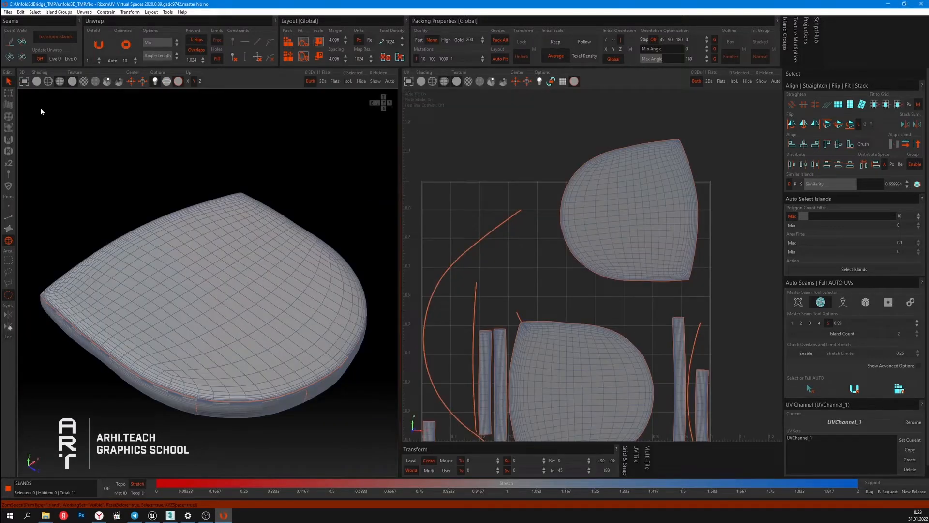
# - Preview the cushion in solid, wireframe and combined shading and with the checker texture, and return to the untextured shaded wireframe display
pyautogui.click(37, 82)
pyautogui.click(45, 83)
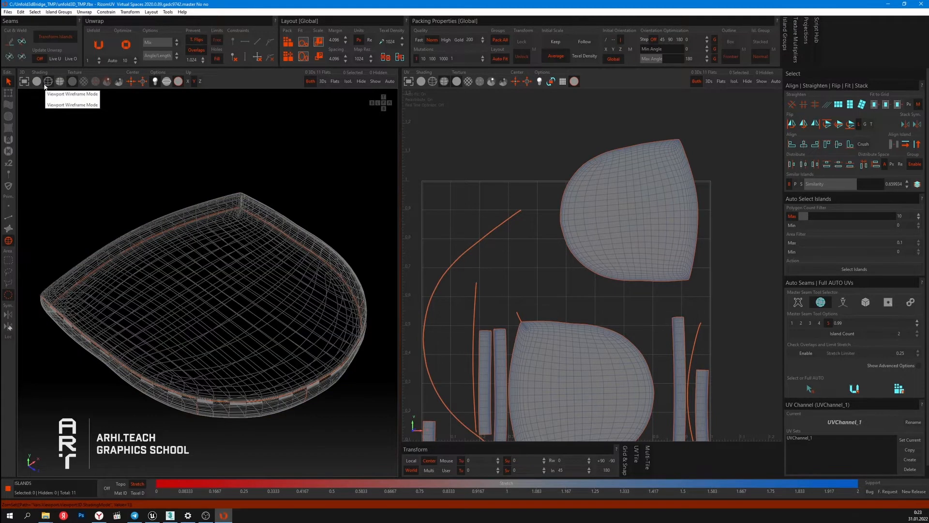
pyautogui.click(57, 83)
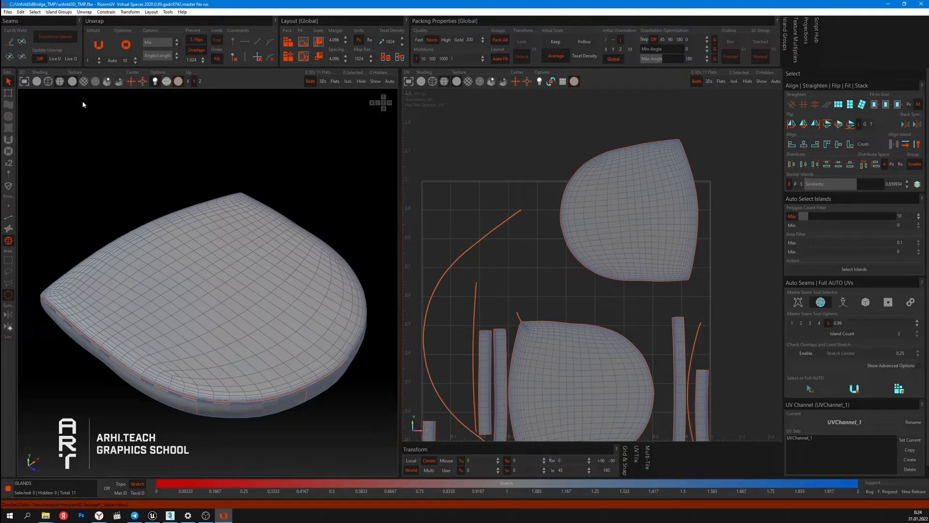
pyautogui.click(84, 81)
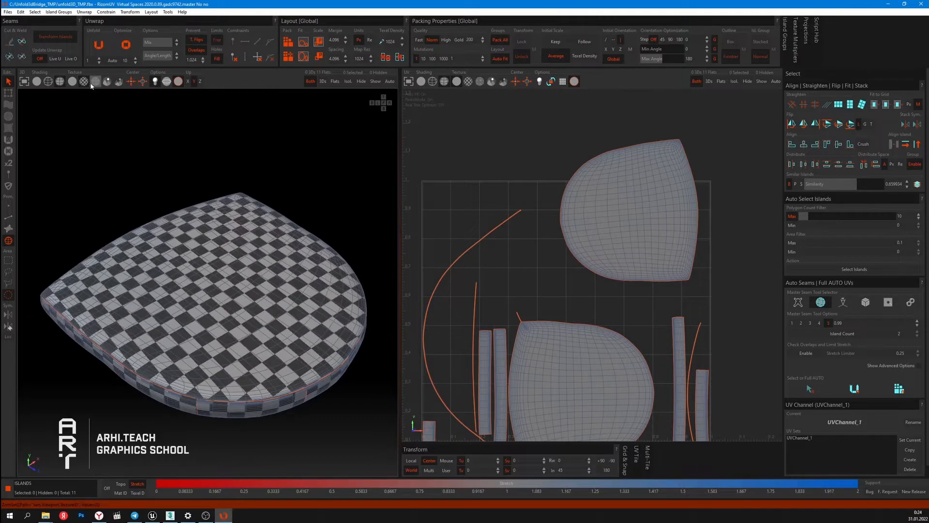
pyautogui.click(84, 81)
# - Select a single polygon on the cushion's top face and center the 3D view on it before returning to the whole cushion
pyautogui.press('F3')
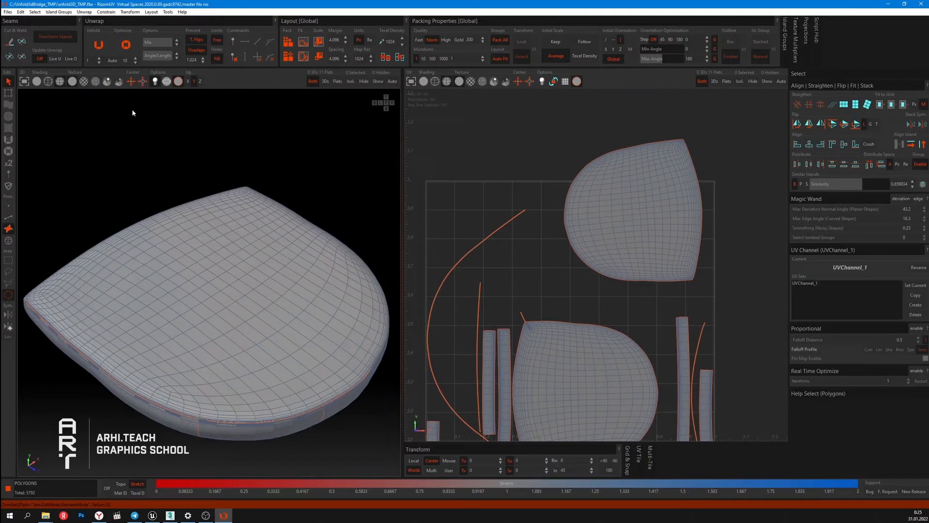
pyautogui.click(132, 82)
pyautogui.click(266, 222)
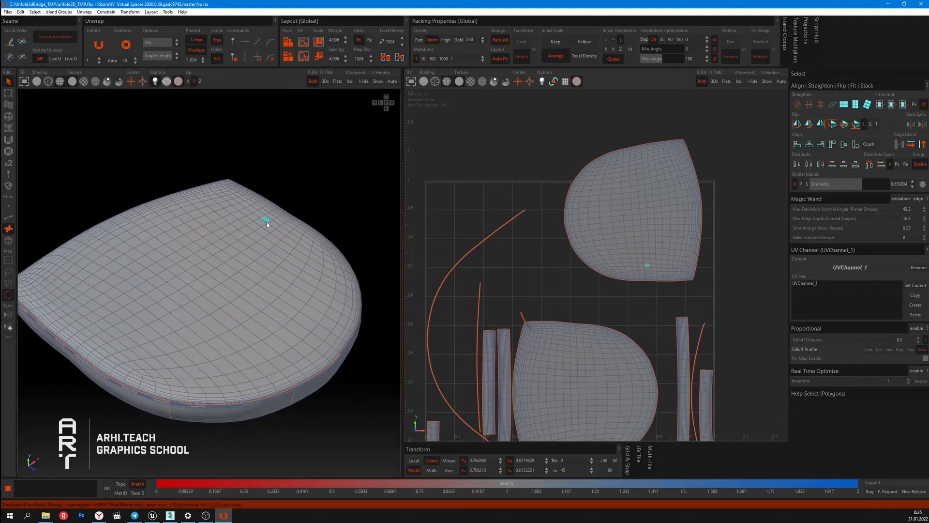
pyautogui.click(131, 81)
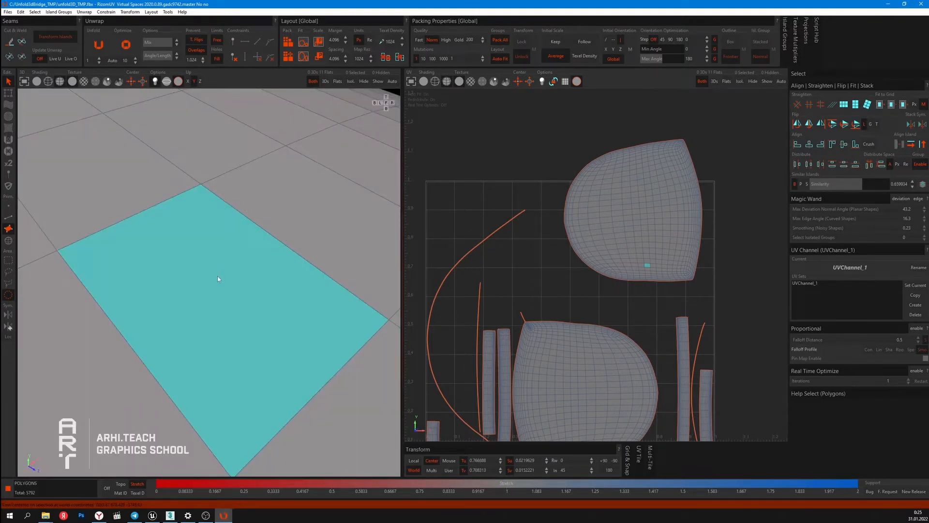
pyautogui.click(143, 81)
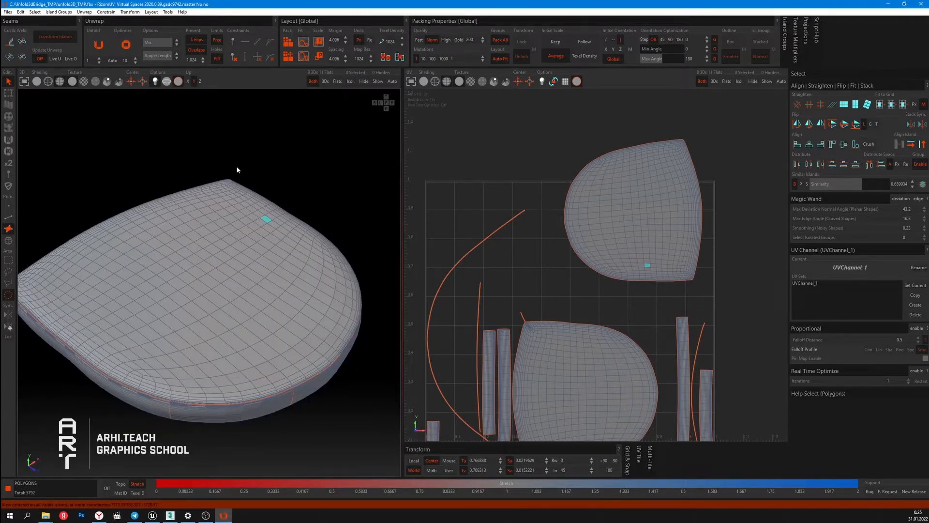
# - Toggle the 3D viewport lighting off and on, and enable see-through selection
pyautogui.click(155, 81)
pyautogui.click(155, 81)
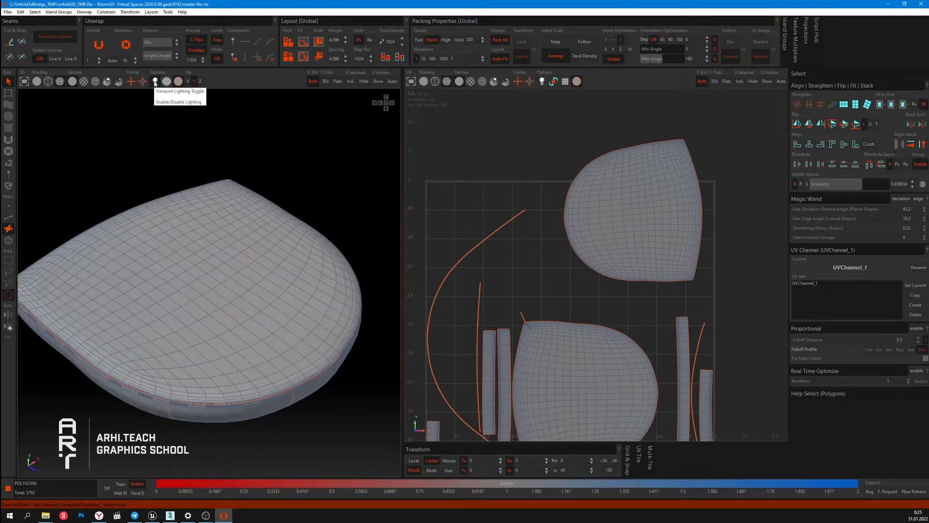
pyautogui.click(166, 82)
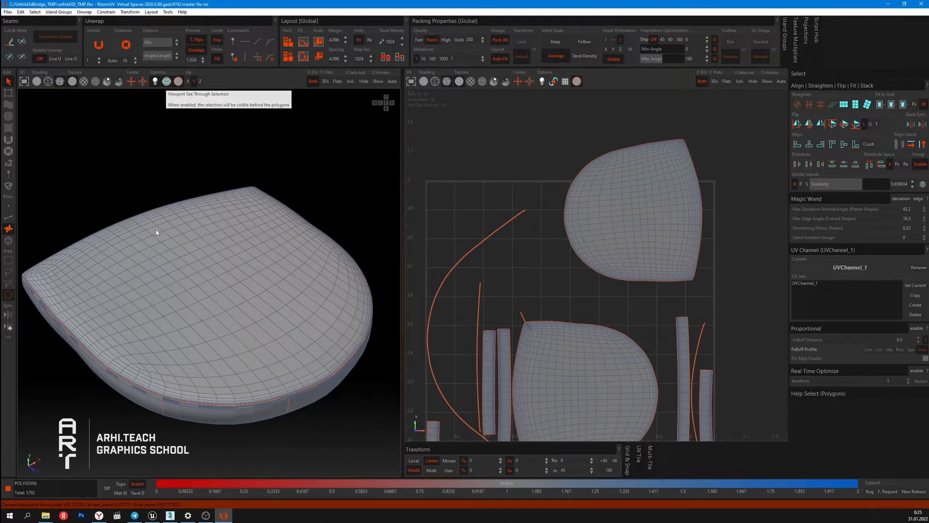
# - Select a row of edges across the cushion's top face in edge mode and inspect the selection through the mesh from below
pyautogui.press('F2')
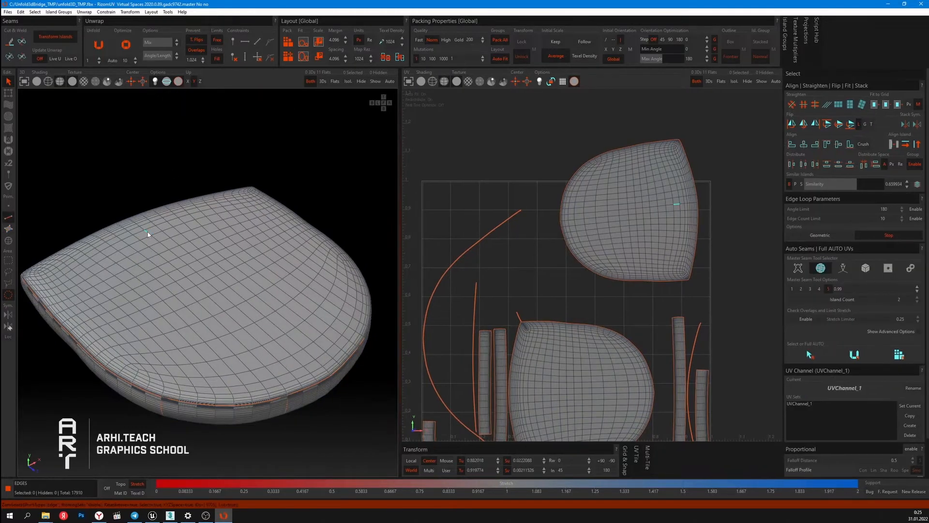
pyautogui.keyDown('shift'); pyautogui.click(311, 379); pyautogui.keyUp('shift')
pyautogui.keyDown('alt'); pyautogui.moveTo(308, 382); pyautogui.dragTo(286, 313); pyautogui.keyUp('alt')
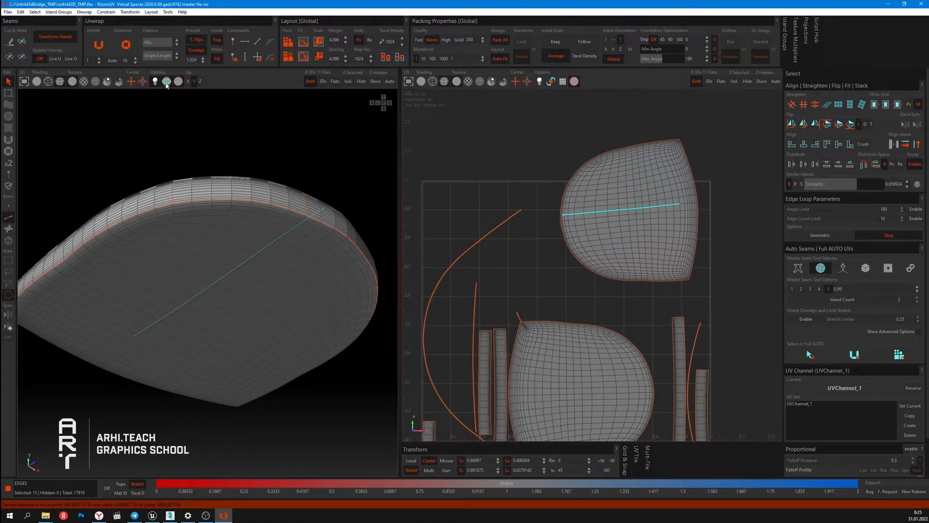
pyautogui.keyDown('alt'); pyautogui.moveTo(249, 217); pyautogui.dragTo(266, 249); pyautogui.keyUp('alt')
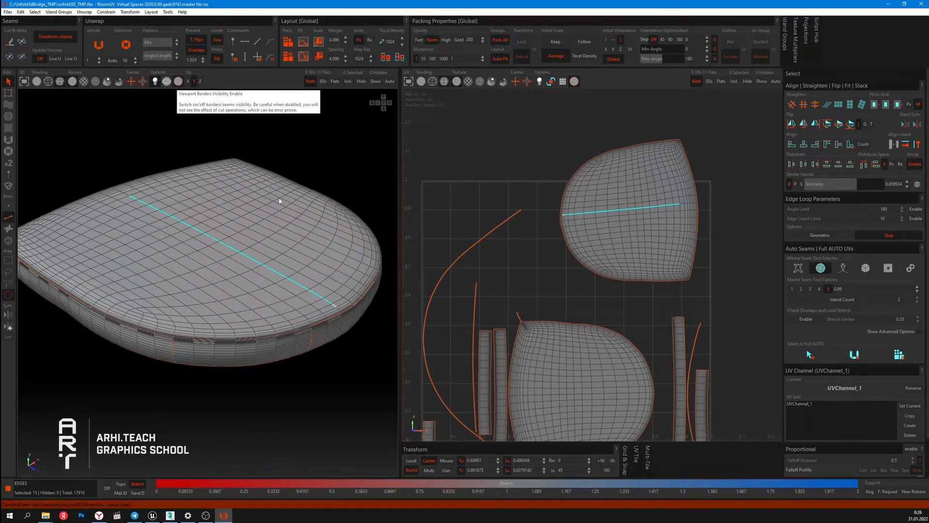
# - Try the X, Y and Z up axes for the 3D view and return to Y as the up axis
pyautogui.click(187, 82)
pyautogui.click(194, 81)
pyautogui.click(199, 82)
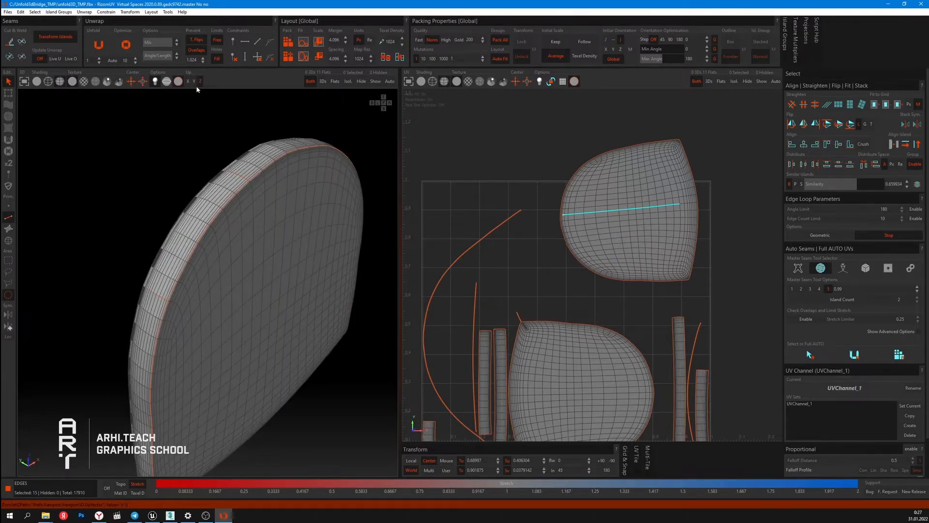
pyautogui.click(194, 82)
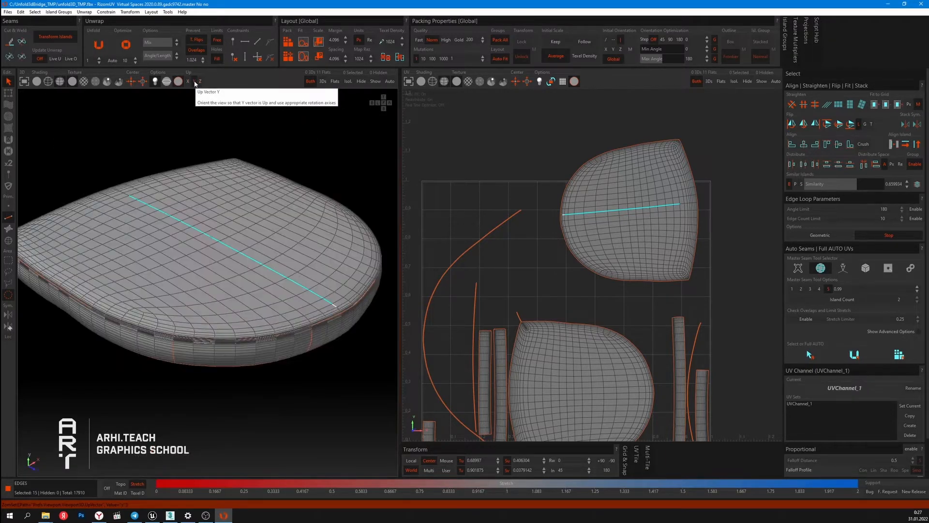
pyautogui.scroll(-3, 193, 201)
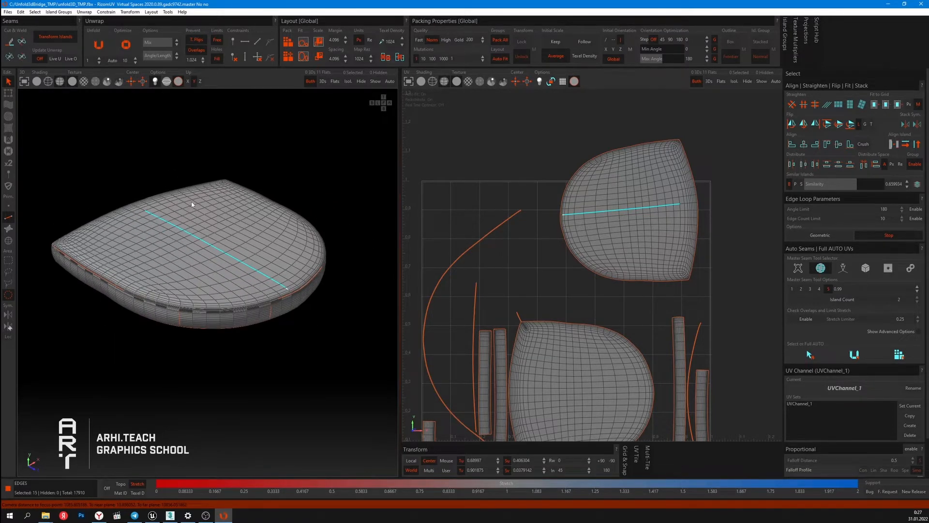
# - Clear the edge selection and filter the 3D view to show only 3D islands, followed by only flat islands
pyautogui.click(310, 101)
pyautogui.press('f')
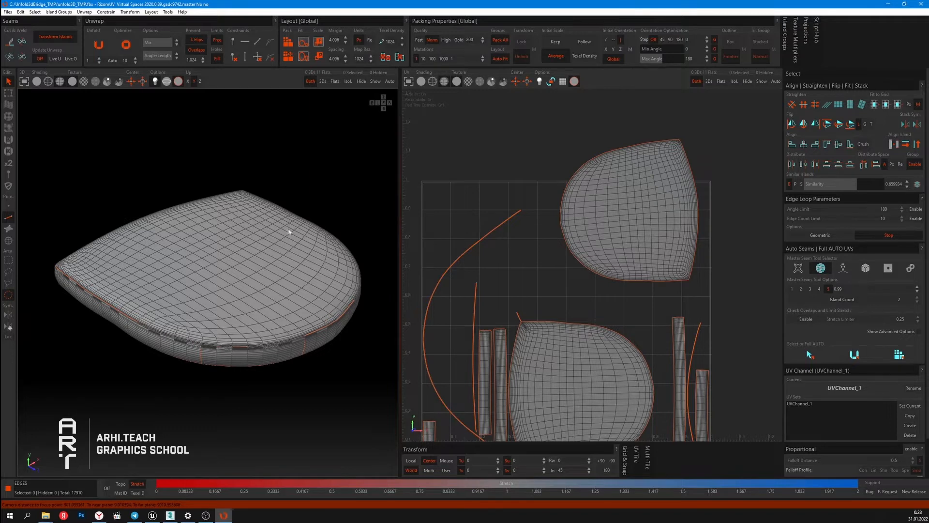
pyautogui.click(322, 81)
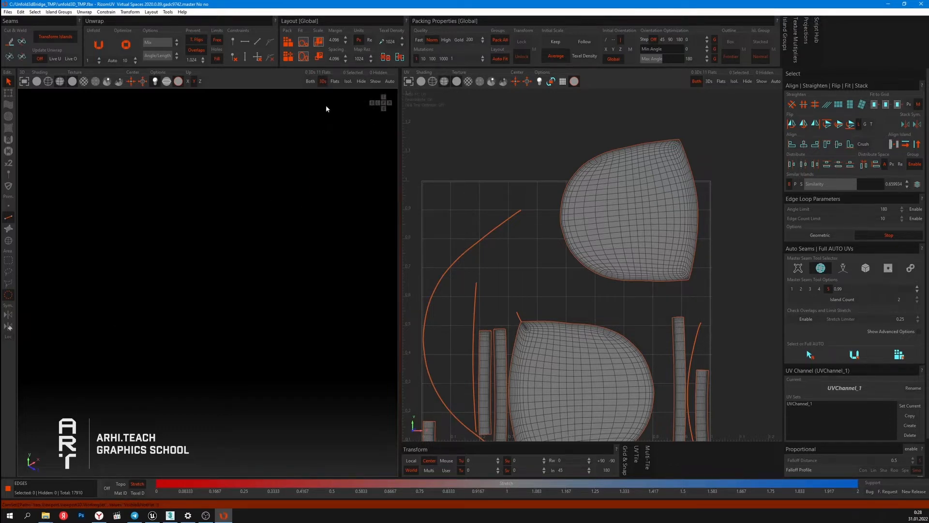
pyautogui.click(335, 81)
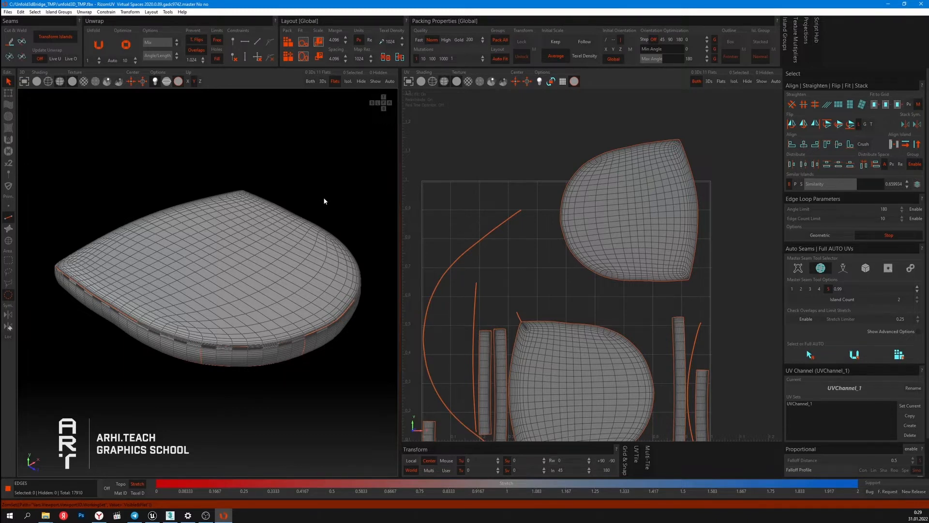
# - Reset all the cushion's islands to their unflattened 3D state and display both island types in the 3D view
pyautogui.hotkey('ctrl', 'r')
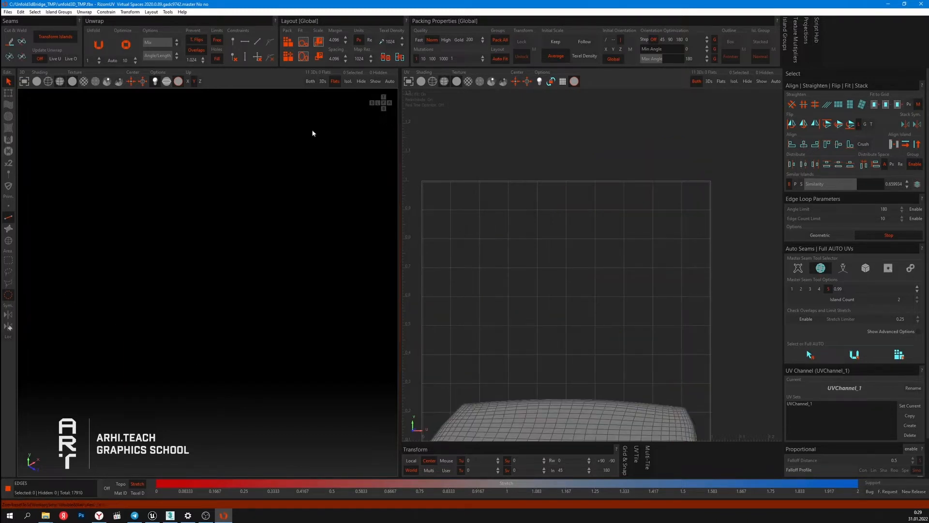
pyautogui.press('f')
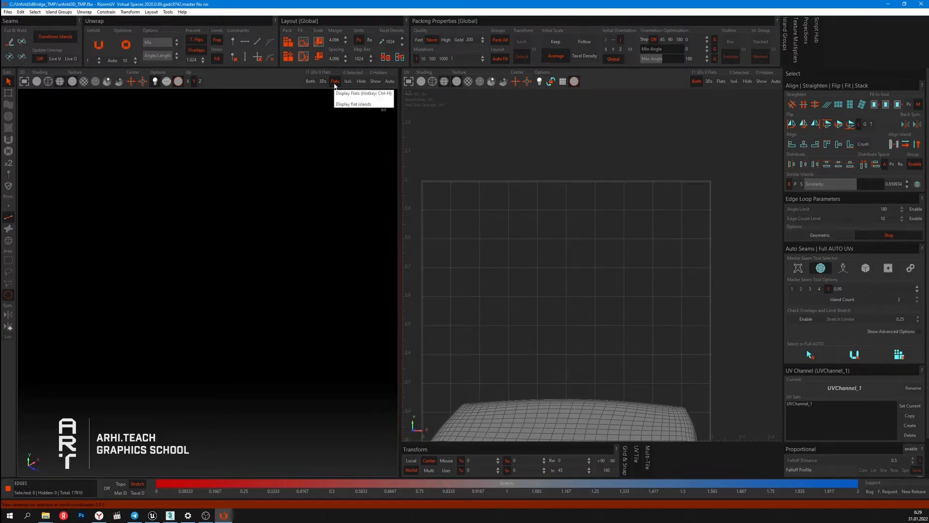
pyautogui.click(310, 81)
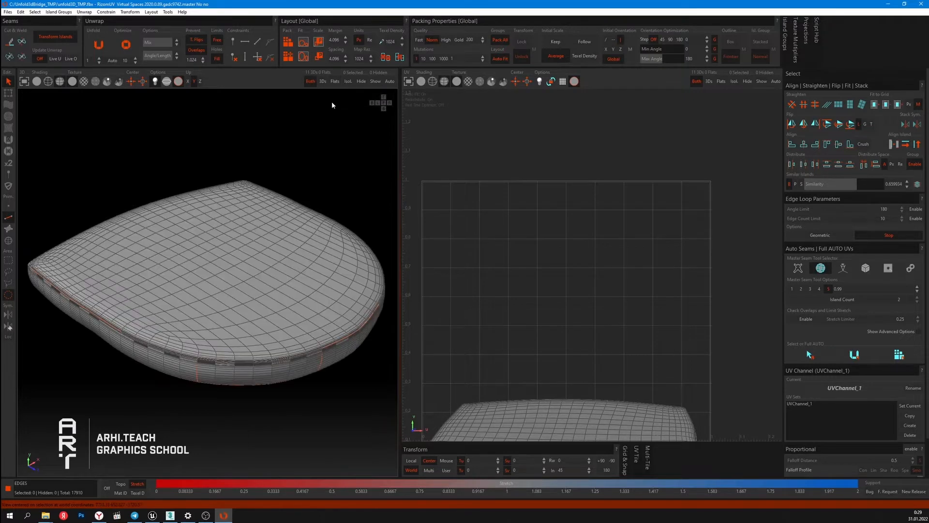
# - Display only unflattened islands in the 3D view, and unfold the cushion's top and bottom islands in island mode
pyautogui.click(324, 82)
pyautogui.click(245, 272)
pyautogui.press('F4')
pyautogui.click(245, 271)
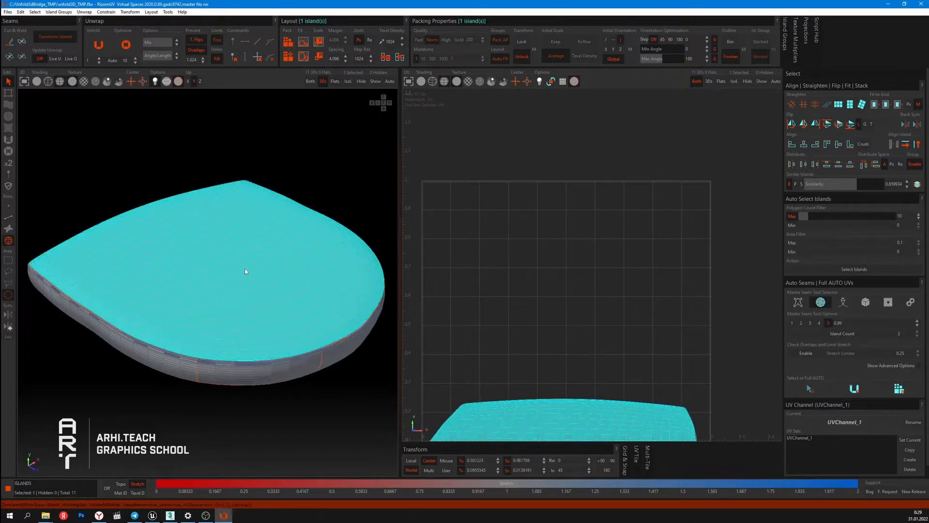
pyautogui.hotkey('ctrl', 'u')
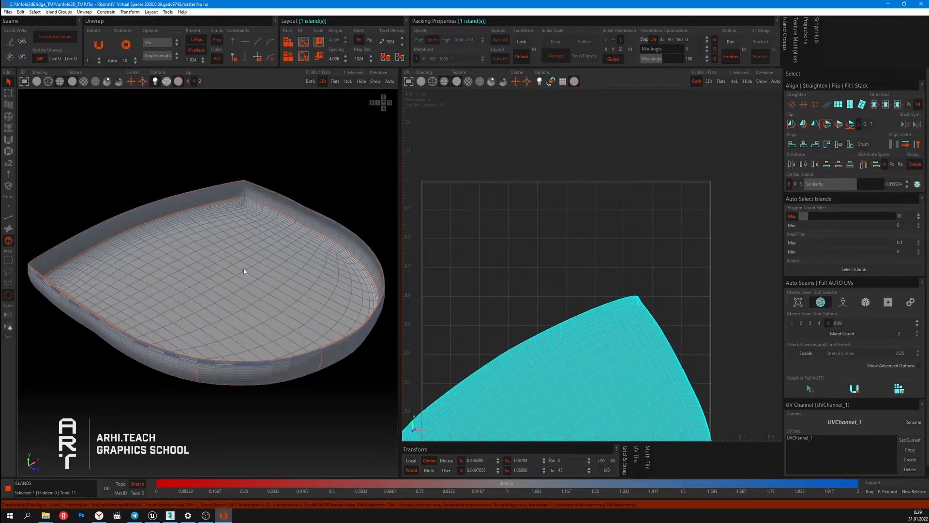
pyautogui.click(181, 261)
pyautogui.press('u')
# - Select the front side island, display both island types, and try isolating and hiding islands before showing them all again
pyautogui.click(276, 379)
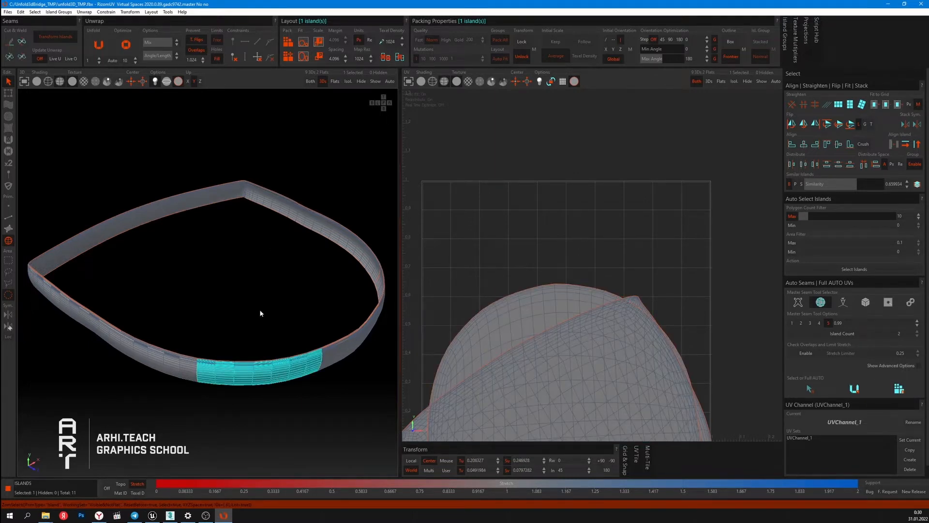
pyautogui.click(310, 81)
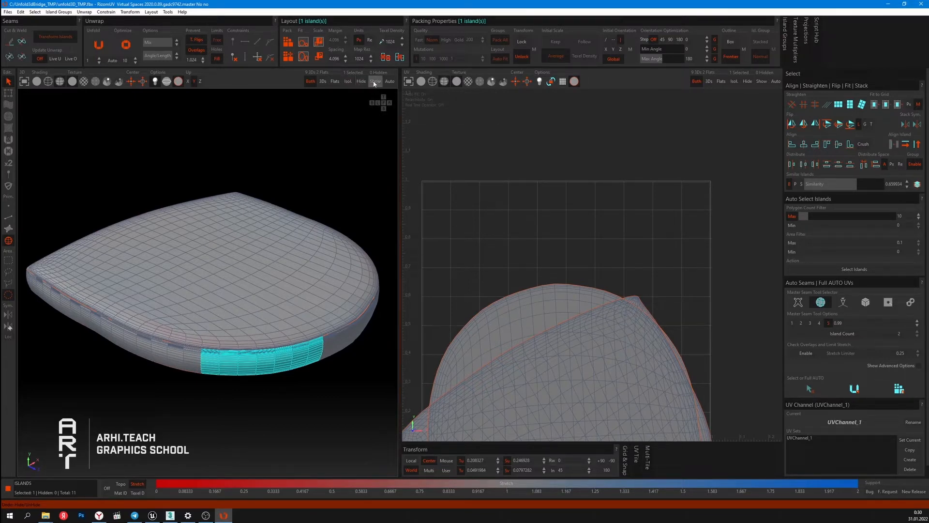
pyautogui.click(348, 82)
pyautogui.press('h')
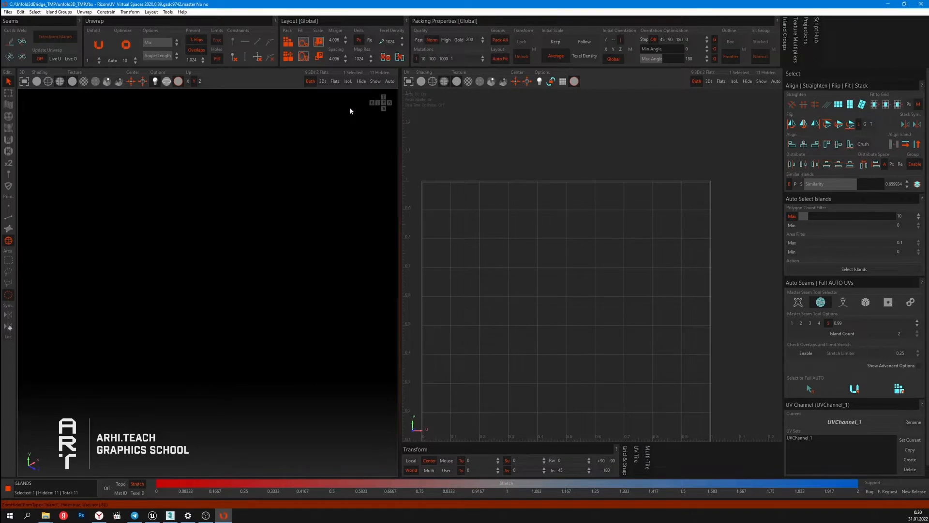
pyautogui.press('y')
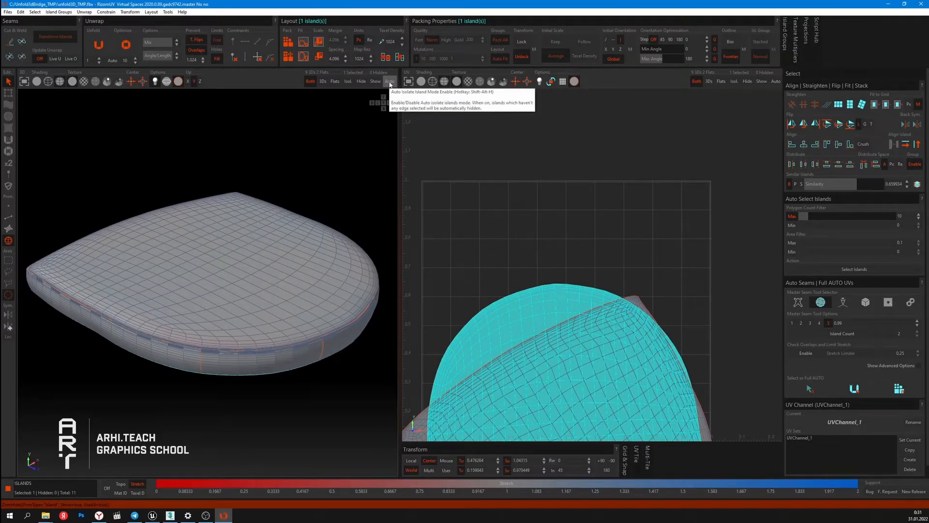
# - Try automatic island isolation while selecting different islands of the cushion, and return to the bottom island with all islands shown
pyautogui.click(390, 81)
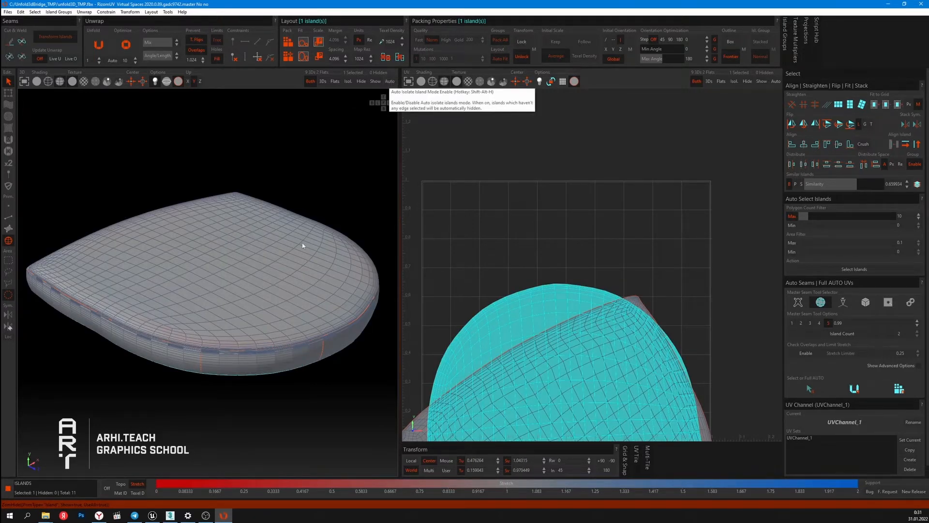
pyautogui.click(263, 266)
pyautogui.keyDown('alt'); pyautogui.moveTo(265, 291); pyautogui.dragTo(253, 367); pyautogui.keyUp('alt')
pyautogui.click(272, 357)
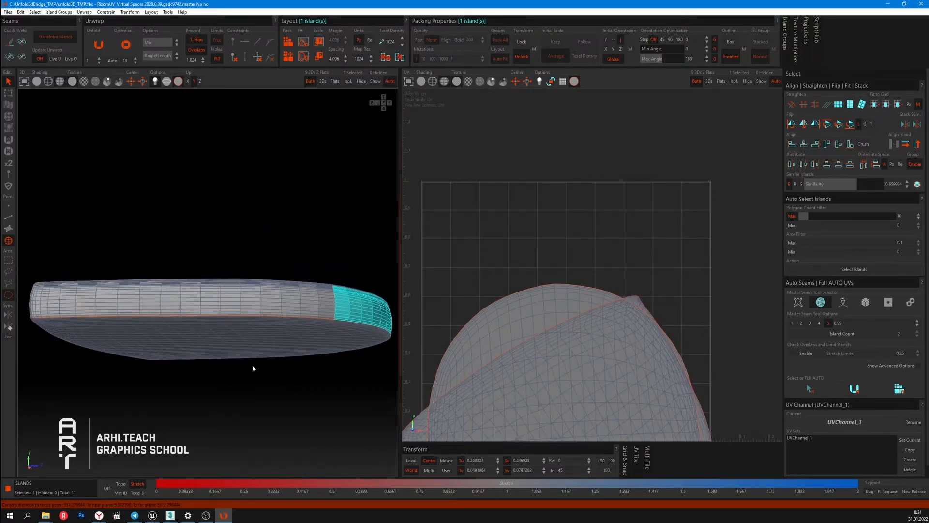
pyautogui.click(253, 368)
pyautogui.click(266, 332)
pyautogui.keyDown('alt'); pyautogui.moveTo(314, 219); pyautogui.dragTo(484, 151); pyautogui.keyUp('alt')
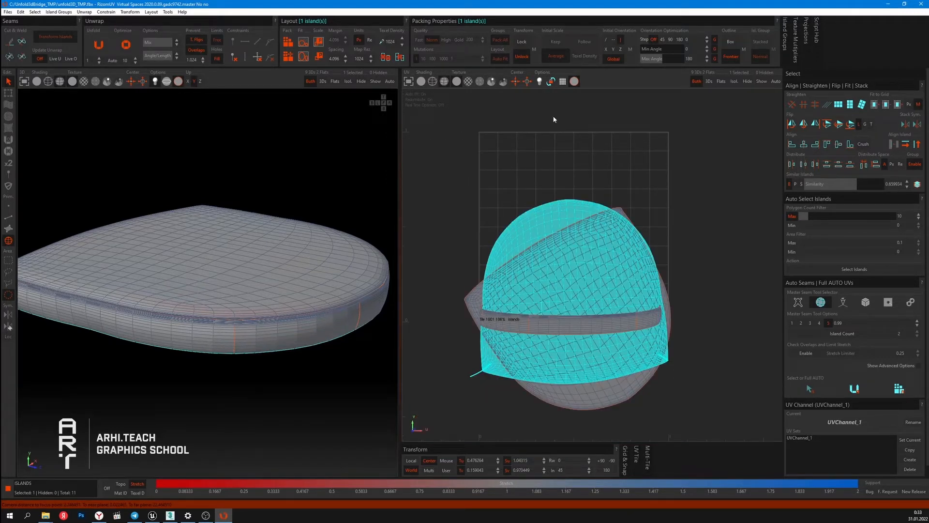
# - Switch the UV view to a perspective 3D camera, orbit around the islands, and return to the flat 2D view
pyautogui.click(550, 81)
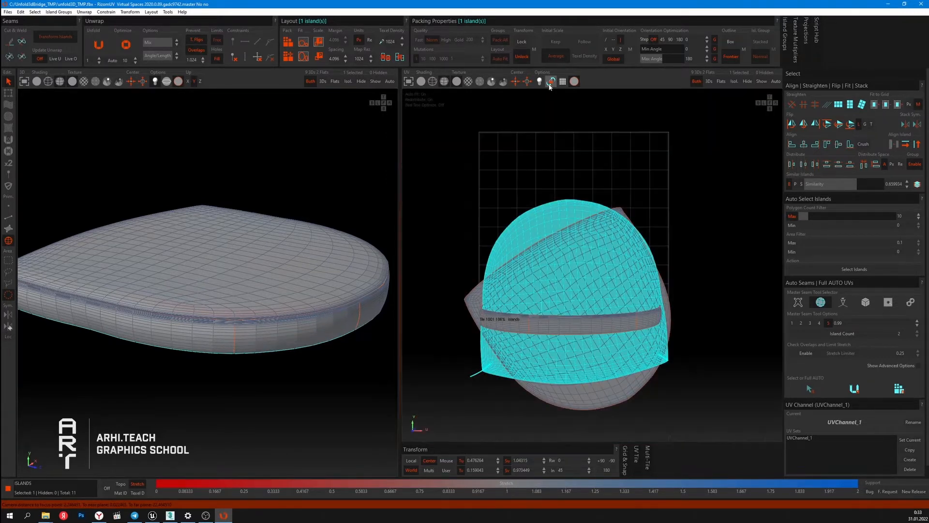
pyautogui.moveTo(547, 210); pyautogui.dragTo(559, 111, button='middle')
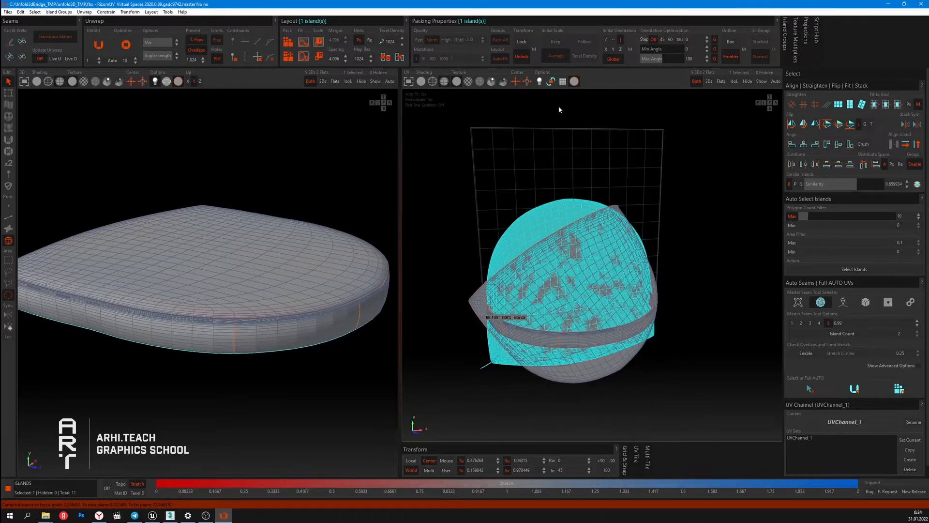
pyautogui.click(551, 82)
# - Preview the numbered colour checker texture behind the islands in the UV view and hide it again
pyautogui.click(562, 83)
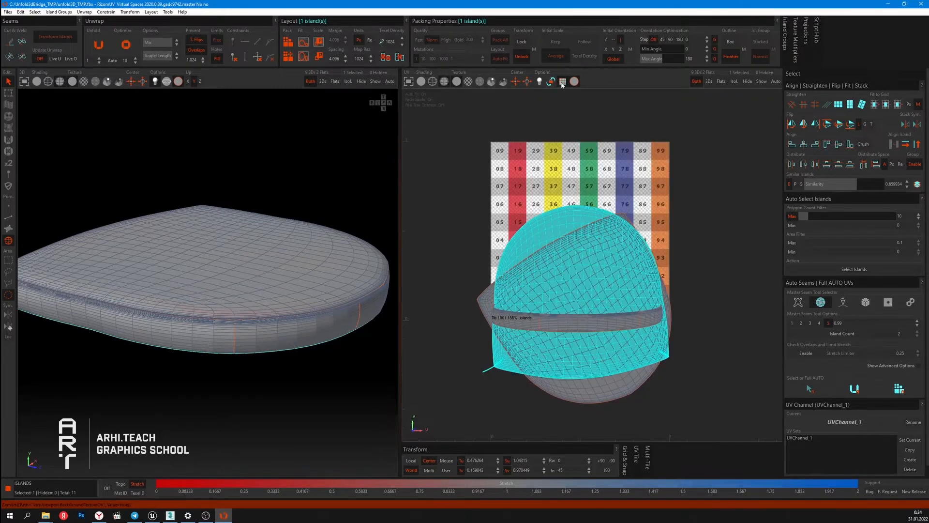
pyautogui.moveTo(556, 151); pyautogui.dragTo(530, 139, button='middle')
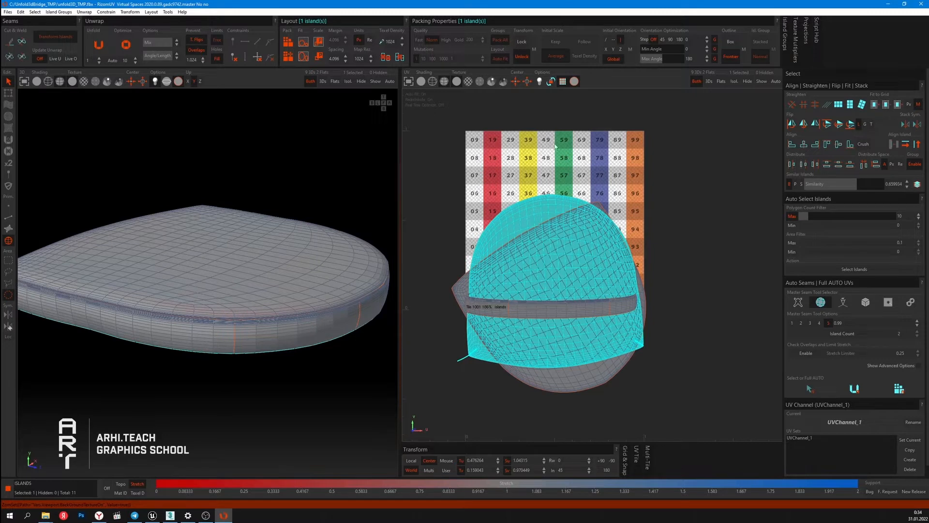
pyautogui.click(562, 81)
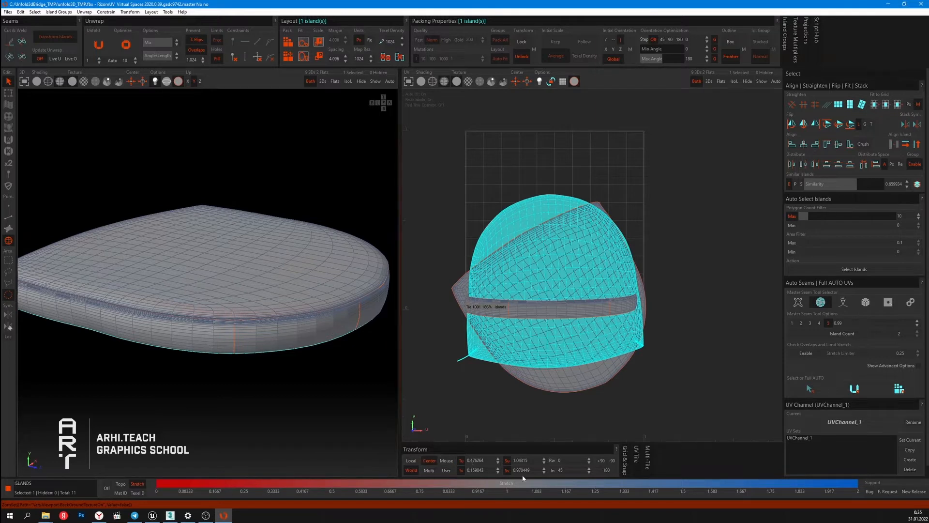
pyautogui.moveTo(578, 267); pyautogui.dragTo(592, 273, button='middle')
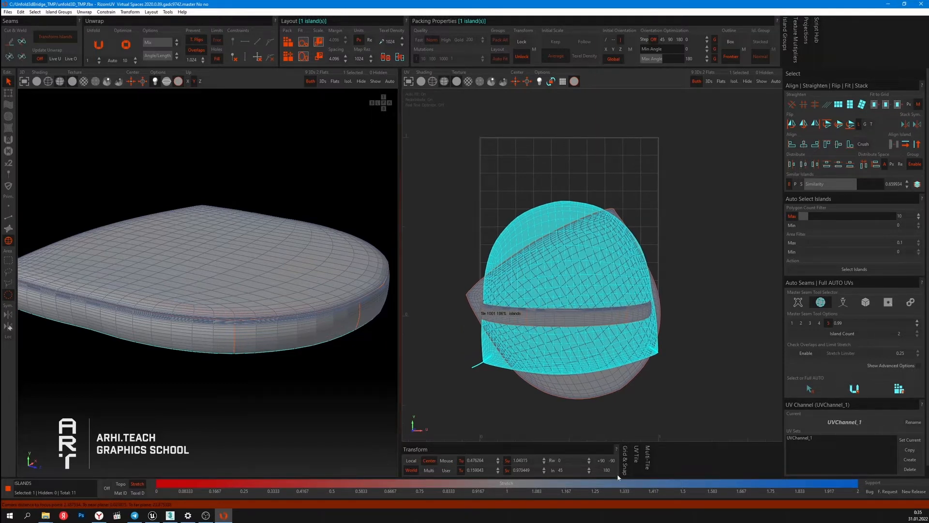
# - Rotate the selected bottom island counterclockwise in 90° increments until its rounded end points down
pyautogui.click(601, 460)
pyautogui.click(602, 460)
pyautogui.click(601, 460)
pyautogui.click(602, 461)
pyautogui.click(601, 461)
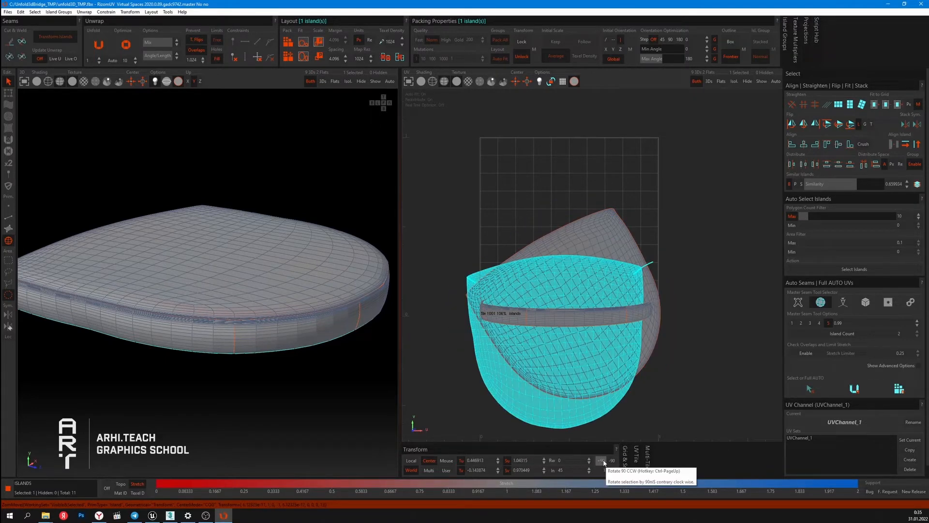
# - Examine the Grid & Snap, UV Tile and Multi-Tile settings for the UV view
pyautogui.click(625, 456)
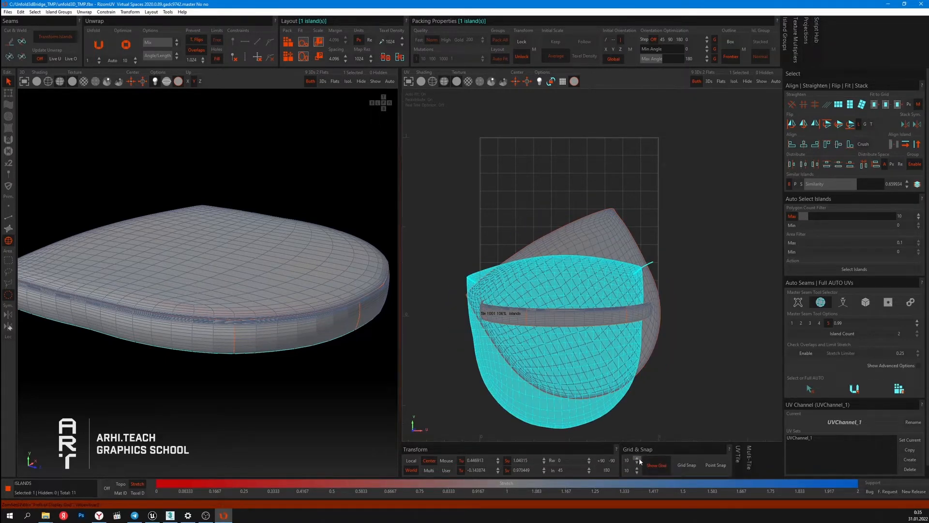
pyautogui.click(735, 455)
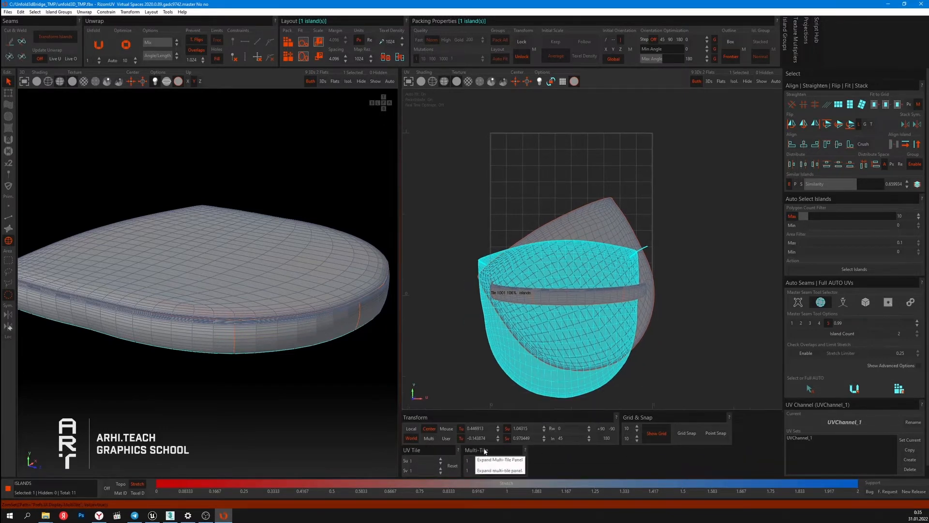
pyautogui.click(441, 455)
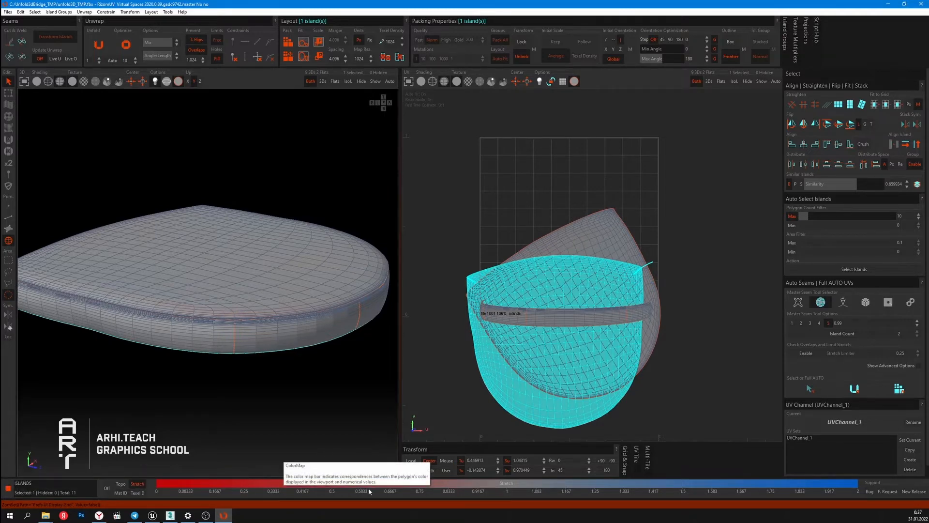
# - Preview the texel density color map on the cushion and return to the stretch color map
pyautogui.click(136, 492)
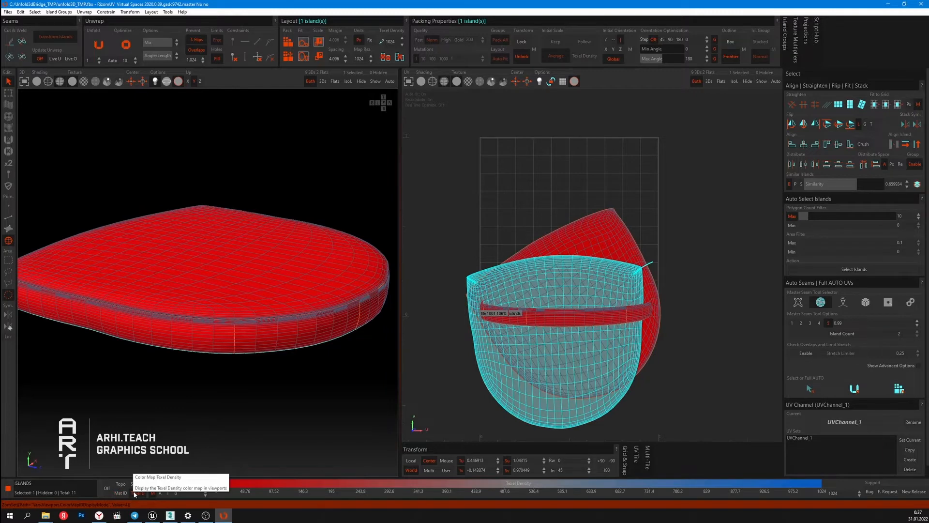
pyautogui.click(139, 484)
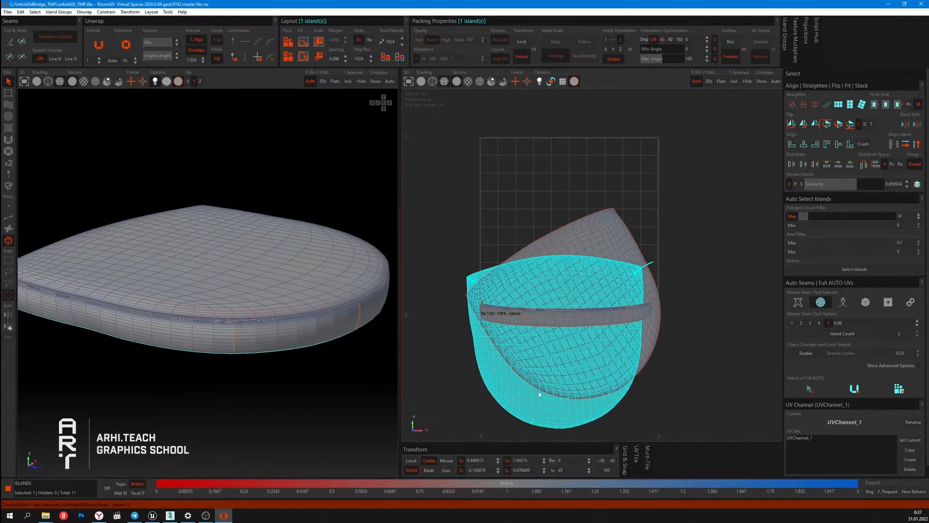
# - Isolate the bottom island, clear the selection, and warp the island's UV shape with the Map brush
pyautogui.scroll(-4, 548, 367)
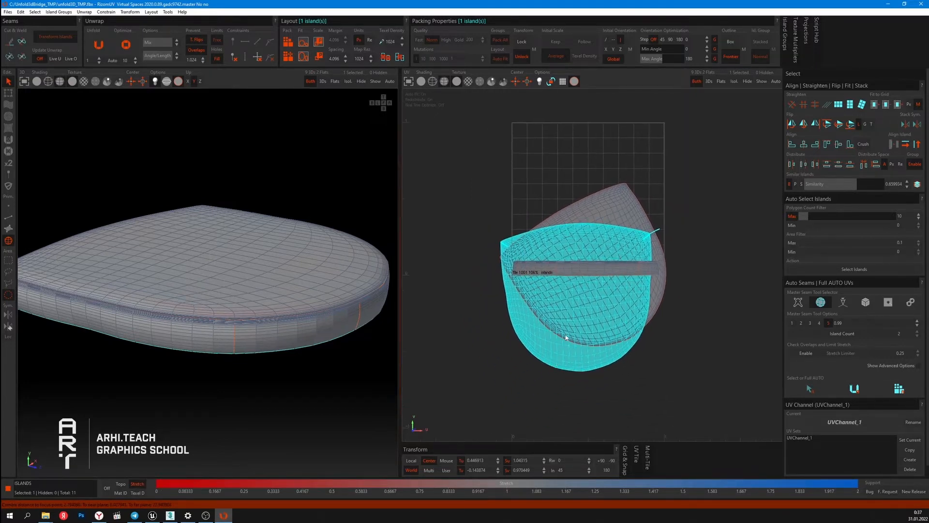
pyautogui.press('i')
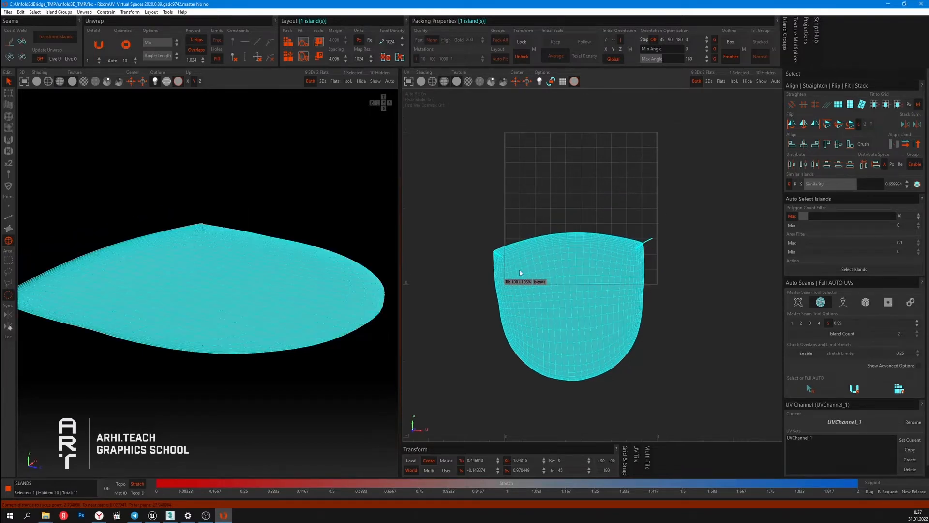
pyautogui.click(492, 219)
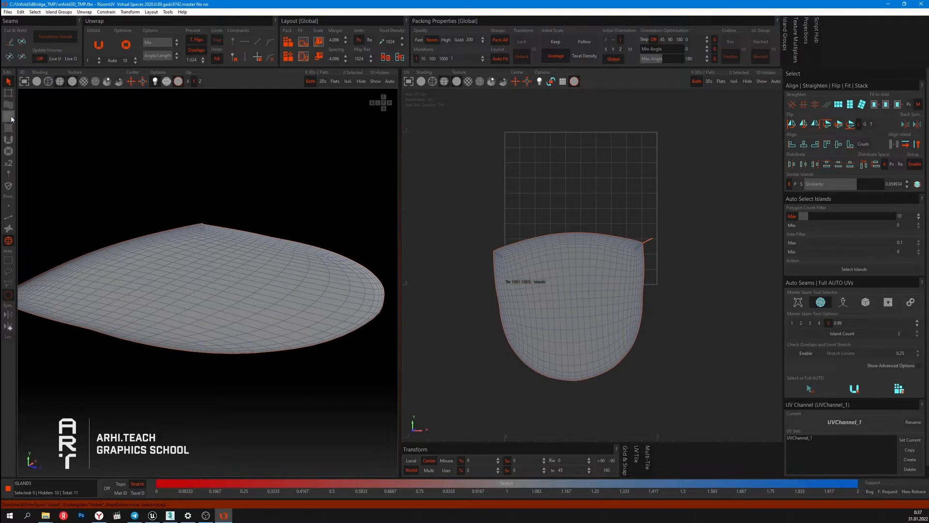
pyautogui.click(8, 104)
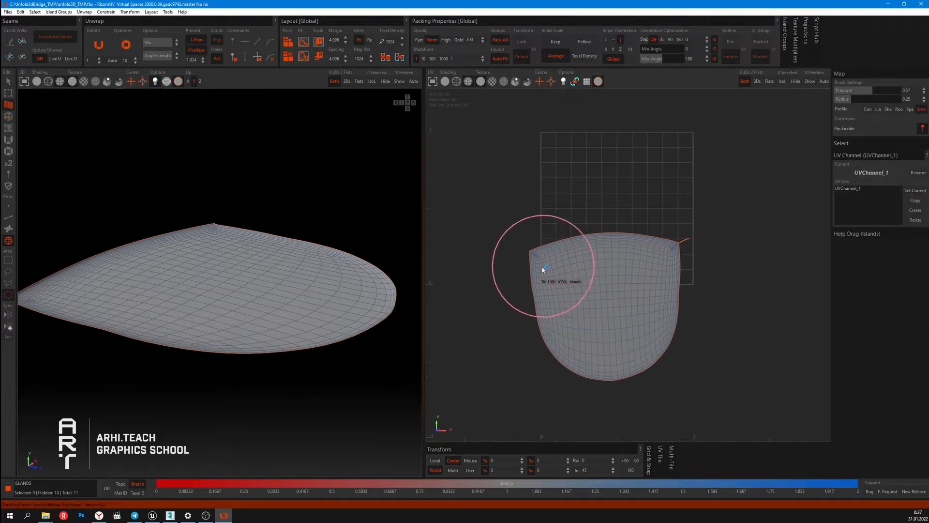
pyautogui.moveTo(542, 270)
pyautogui.mouseDown()
pyautogui.moveTo(504, 268)
pyautogui.moveTo(572, 207)
pyautogui.moveTo(609, 293)
pyautogui.moveTo(587, 355)
pyautogui.moveTo(653, 353)
pyautogui.moveTo(666, 304)
pyautogui.moveTo(649, 276)
pyautogui.moveTo(669, 232)
pyautogui.moveTo(639, 252)
pyautogui.moveTo(611, 215)
pyautogui.moveTo(600, 242)
pyautogui.moveTo(640, 242)
pyautogui.moveTo(645, 216)
pyautogui.moveTo(655, 302)
pyautogui.moveTo(627, 310)
pyautogui.moveTo(651, 338)
pyautogui.moveTo(641, 357)
pyautogui.moveTo(666, 332)
pyautogui.moveTo(636, 328)
pyautogui.moveTo(653, 346)
pyautogui.moveTo(634, 334)
pyautogui.mouseUp()
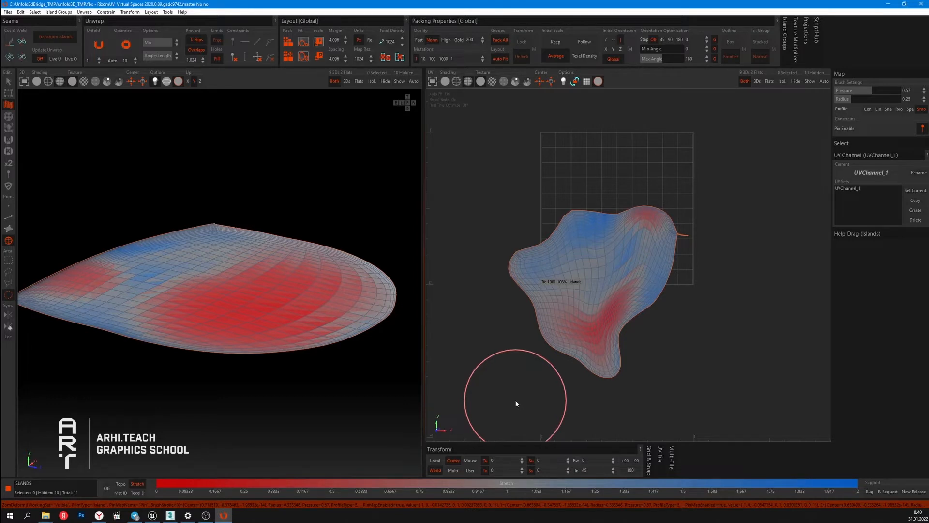
# - Optimize the warped bottom island, select the edge loop running crosswise through its middle, and cut along it
pyautogui.click(126, 43)
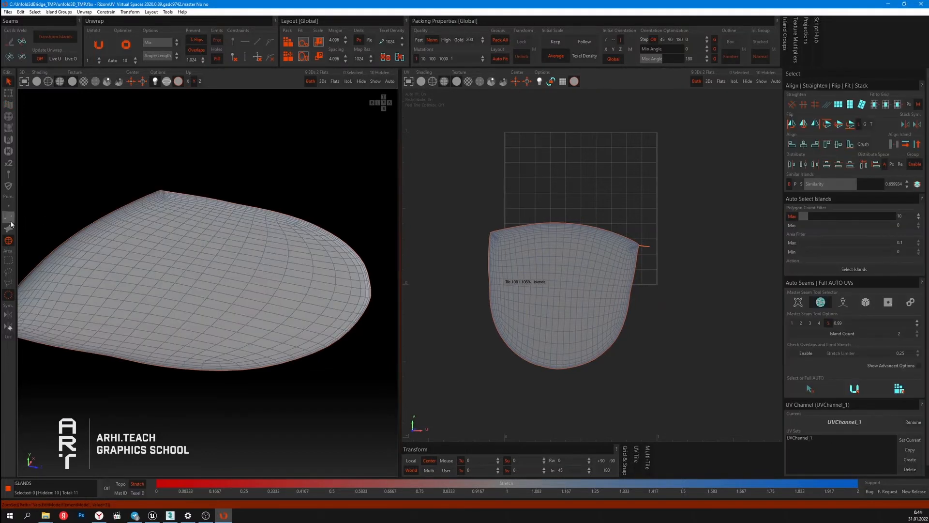
pyautogui.click(8, 219)
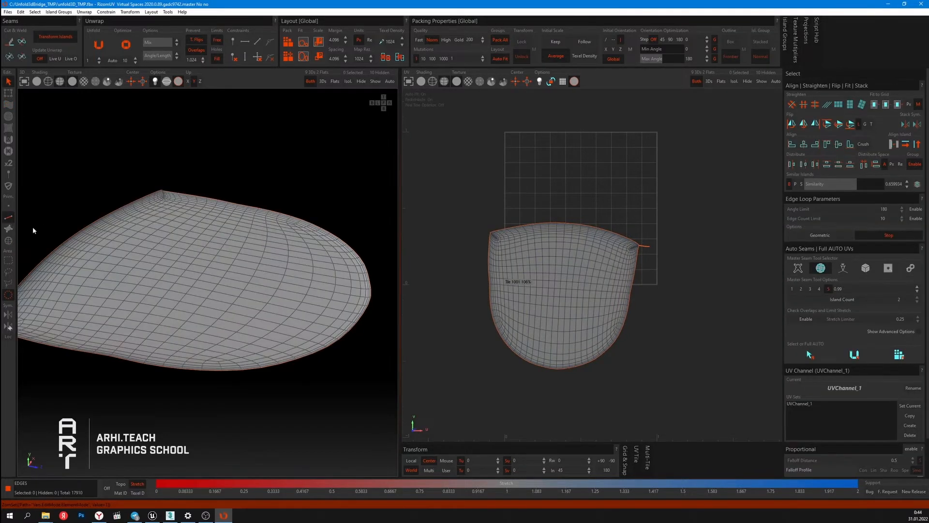
pyautogui.click(196, 163)
pyautogui.doubleClick(204, 272)
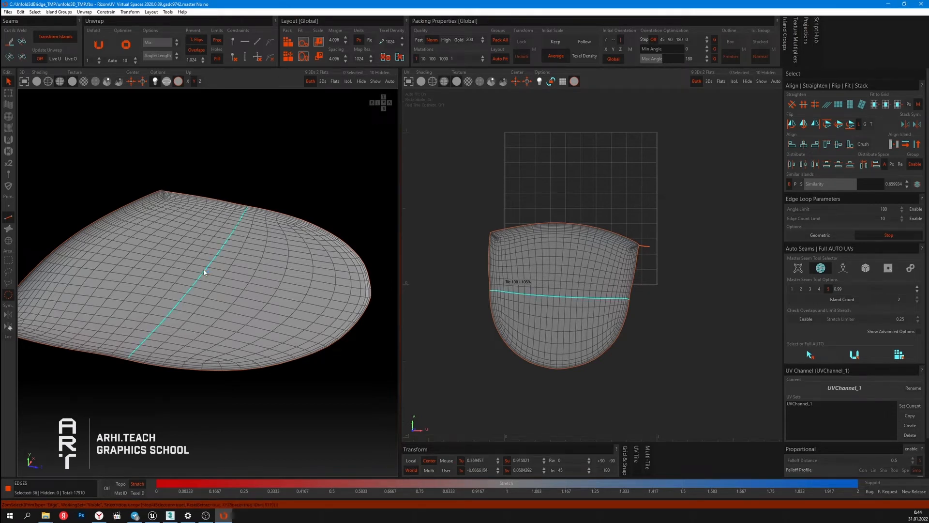
pyautogui.click(10, 43)
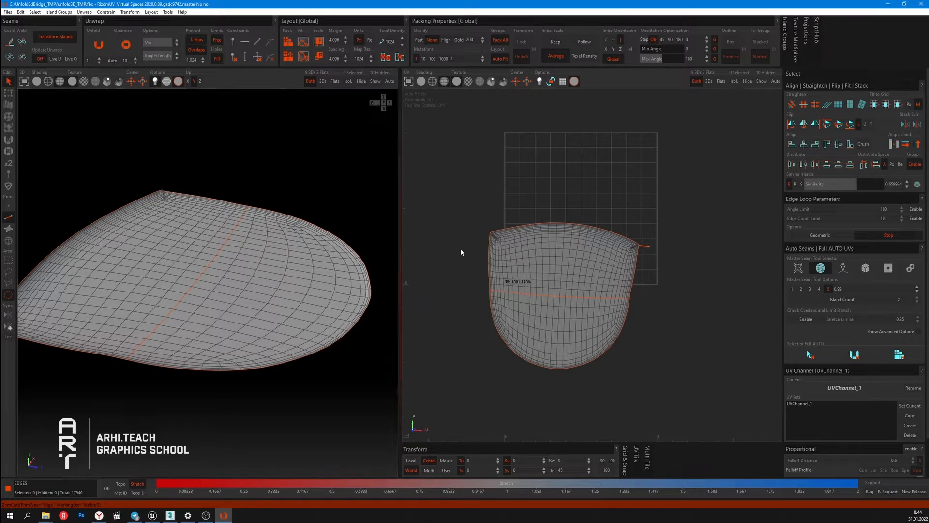
# - Move the straight-sided half of the cut bottom island up, away from the rounded half, and clear the selection
pyautogui.press('F4')
pyautogui.click(564, 256)
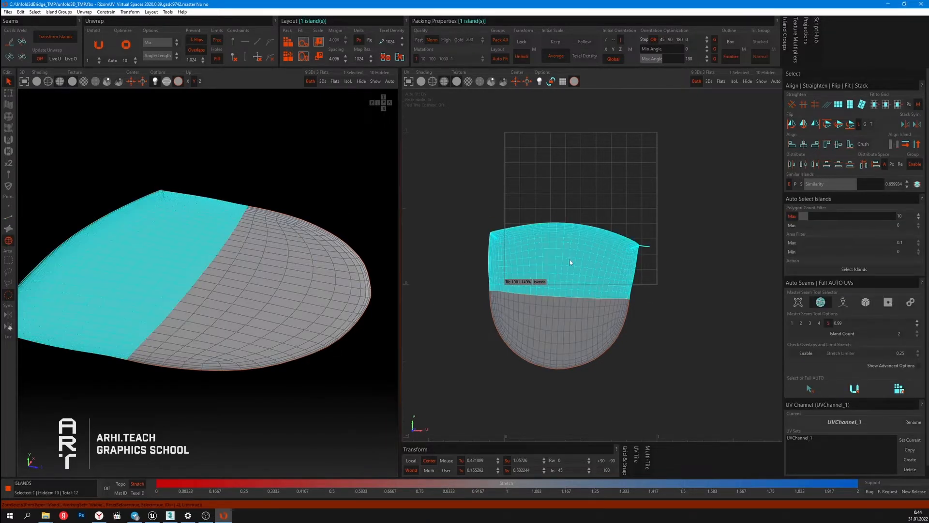
pyautogui.moveTo(570, 260); pyautogui.dragTo(578, 207)
pyautogui.click(299, 169)
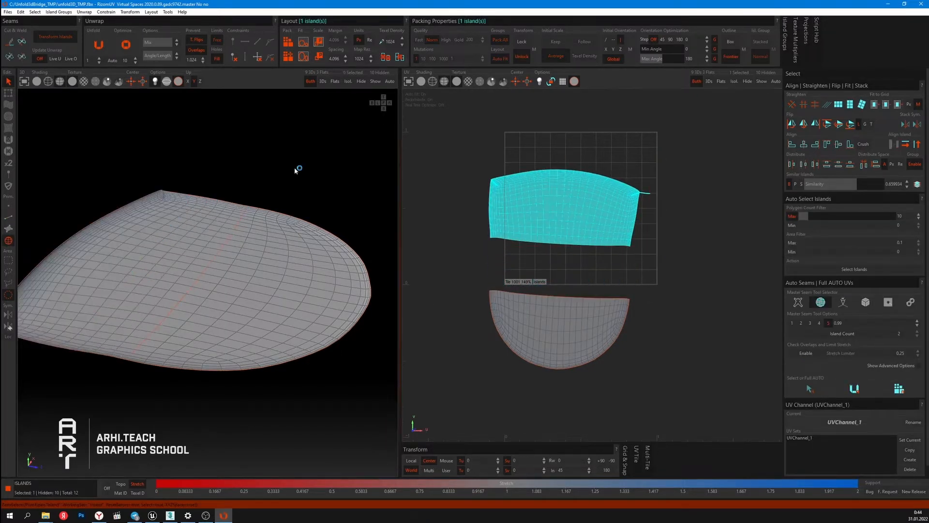
# - Select the cut edge loop and weld the two halves back together with Transform Islands enabled
pyautogui.press('F2')
pyautogui.doubleClick(225, 246)
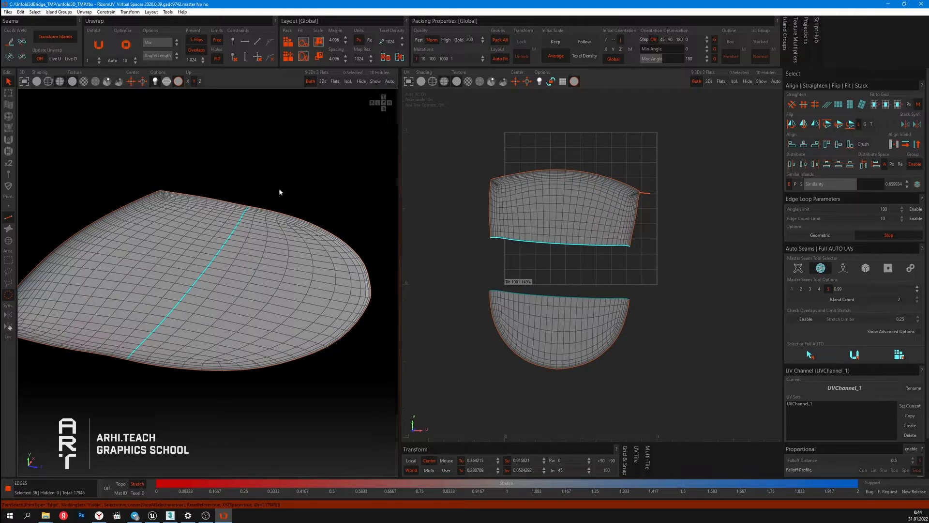
pyautogui.click(27, 44)
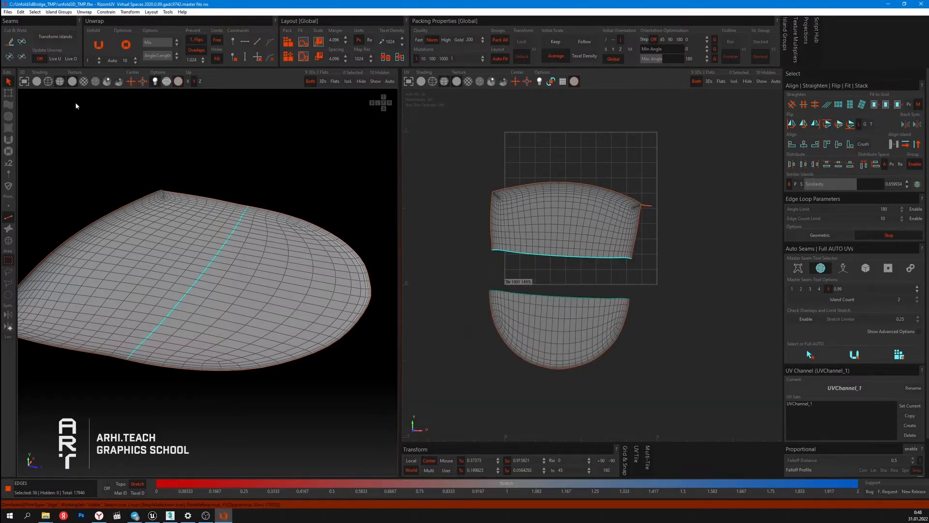
pyautogui.click(62, 38)
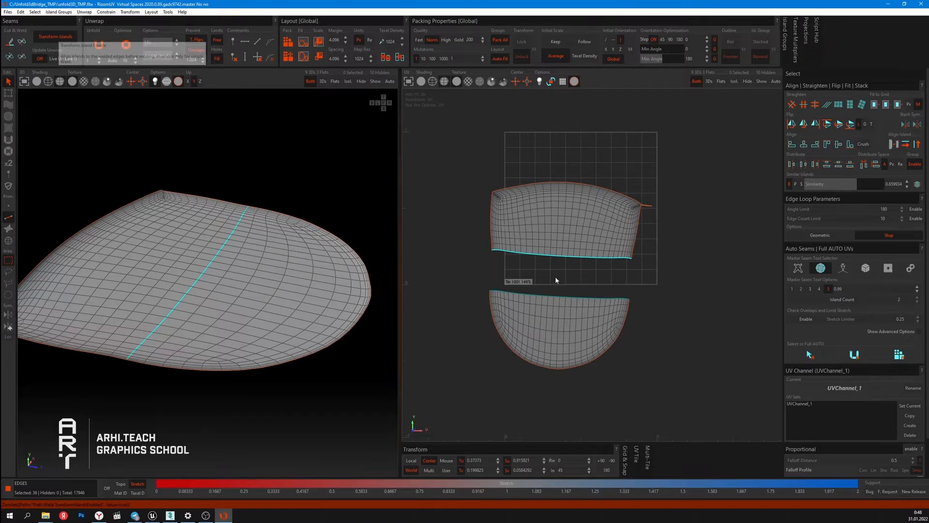
pyautogui.press('w')
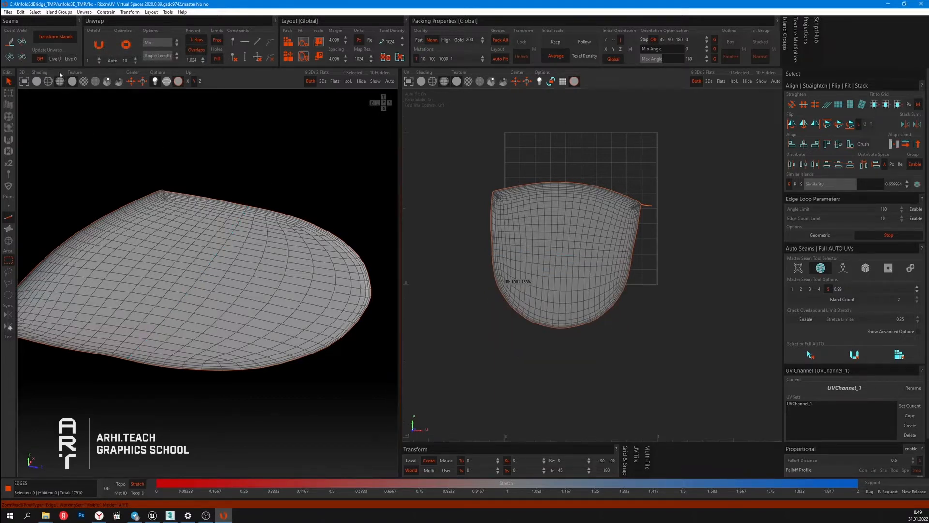
# - Choose the live unwrap update mode for seam edits and unhide all islands of the cushion
pyautogui.click(55, 58)
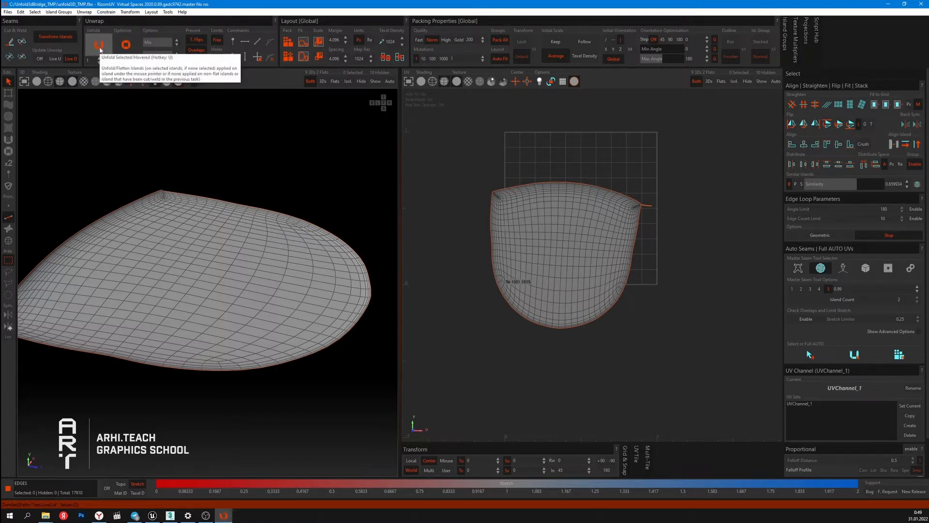
pyautogui.click(169, 174)
pyautogui.hotkey('shift', 'h')
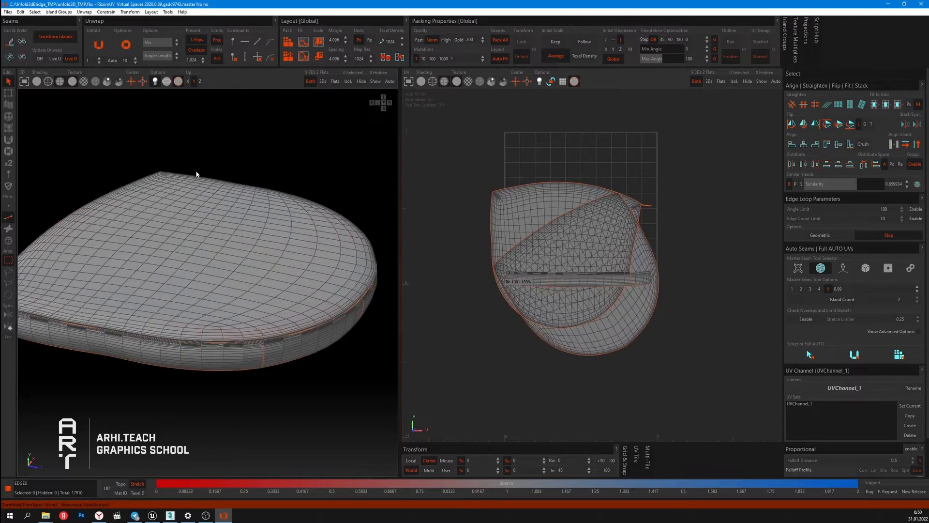
# - Reset the UVs of all cushion islands, weld every edge so no seams remain, and reset the result again
pyautogui.press('r')
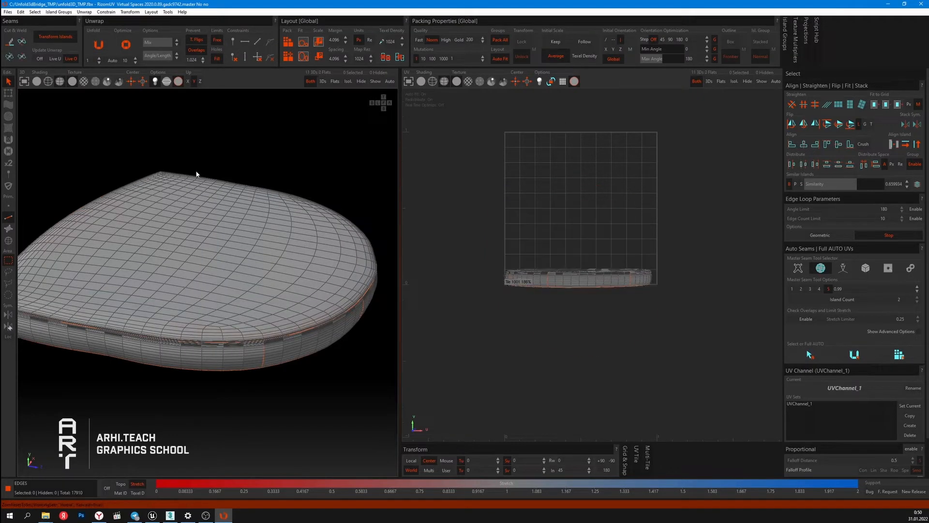
pyautogui.keyDown('alt'); pyautogui.moveTo(203, 131); pyautogui.dragTo(203, 324); pyautogui.keyUp('alt')
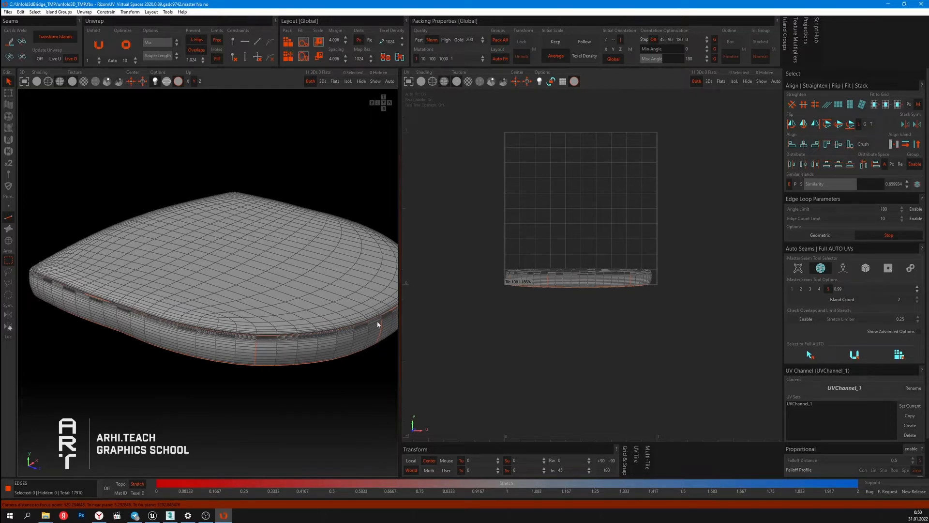
pyautogui.keyDown('alt'); pyautogui.moveTo(378, 324); pyautogui.dragTo(298, 303); pyautogui.keyUp('alt')
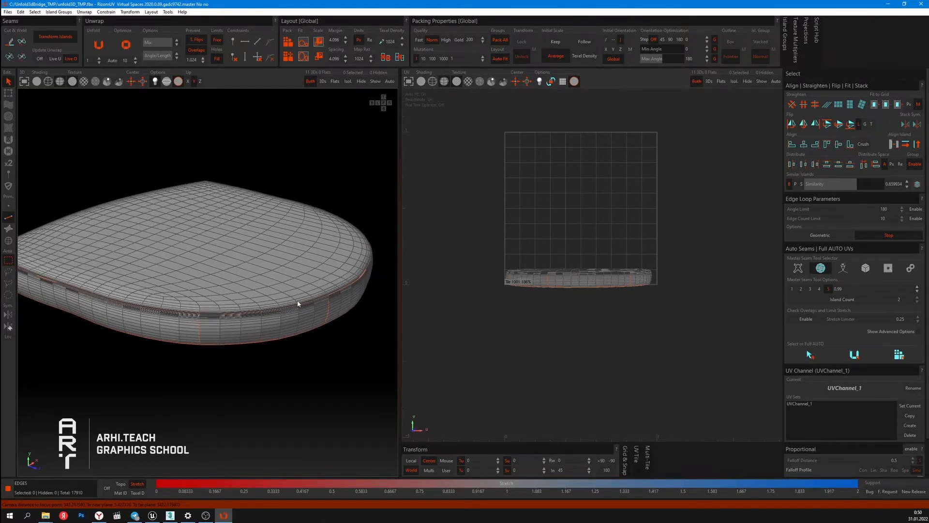
pyautogui.hotkey('ctrl', 'a')
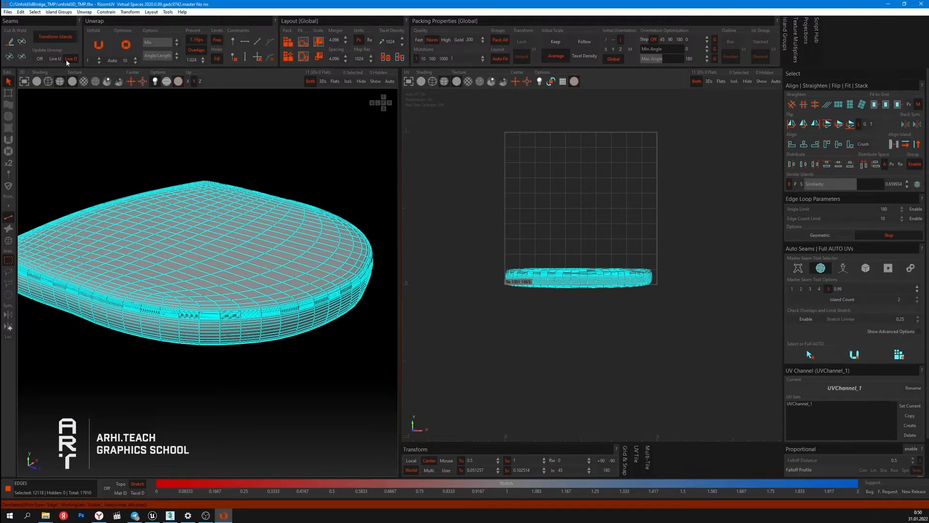
pyautogui.click(22, 42)
pyautogui.keyDown('alt'); pyautogui.moveTo(187, 171); pyautogui.dragTo(196, 155); pyautogui.keyUp('alt')
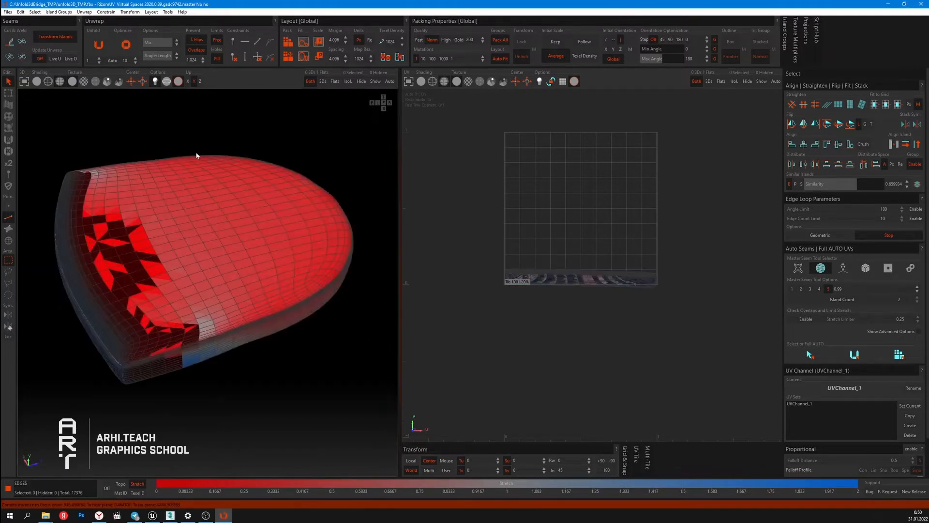
pyautogui.press('r')
# - Cut the cushion along the edge loop of the upper piping and along the loop around its bottom perimeter
pyautogui.keyDown('alt'); pyautogui.moveTo(294, 277); pyautogui.dragTo(272, 279); pyautogui.keyUp('alt')
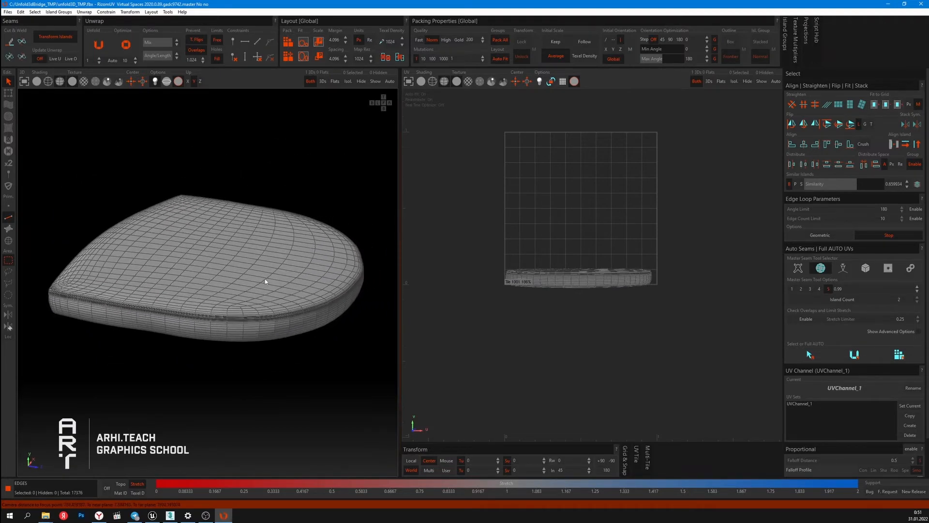
pyautogui.keyDown('alt'); pyautogui.moveTo(208, 320); pyautogui.dragTo(92, 300); pyautogui.keyUp('alt')
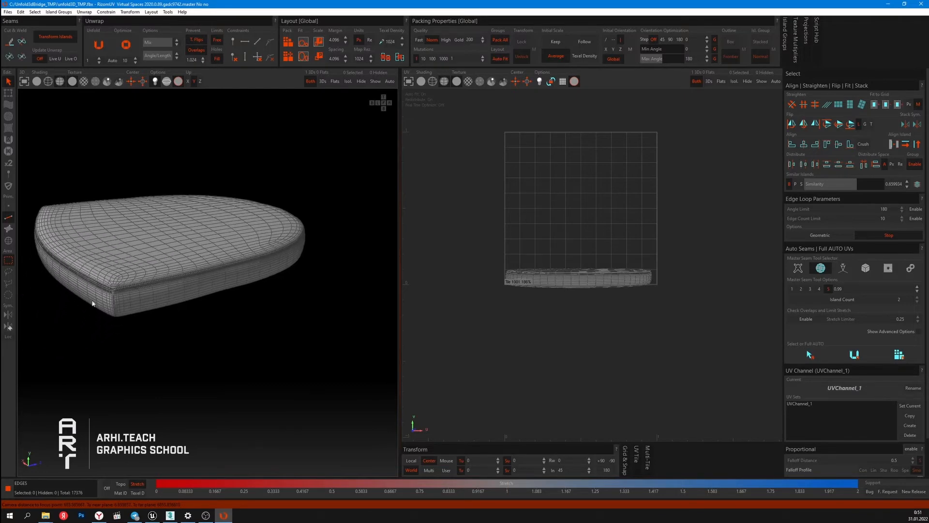
pyautogui.keyDown('alt'); pyautogui.moveTo(91, 300); pyautogui.dragTo(234, 289, button='right'); pyautogui.keyUp('alt')
pyautogui.doubleClick(243, 274)
pyautogui.press('c')
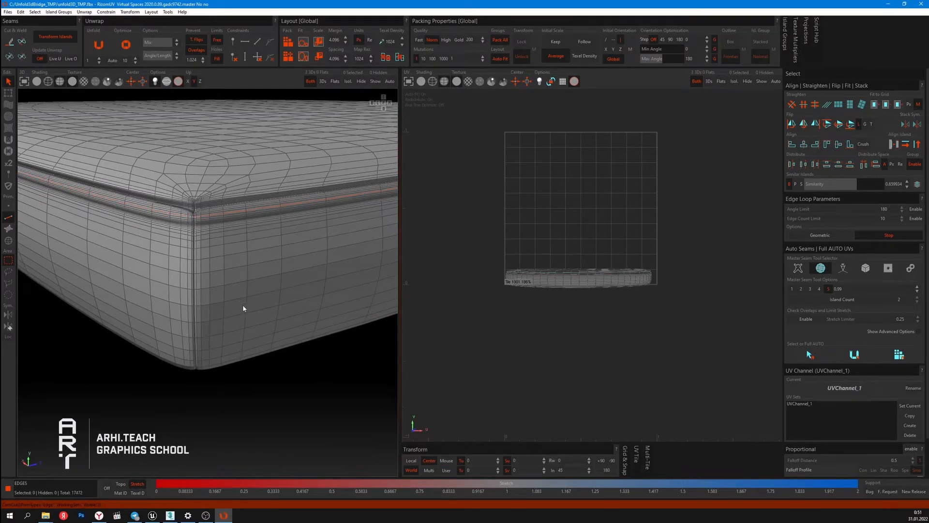
pyautogui.keyDown('alt'); pyautogui.moveTo(243, 304); pyautogui.dragTo(194, 266); pyautogui.keyUp('alt')
pyautogui.doubleClick(197, 268)
pyautogui.press('c')
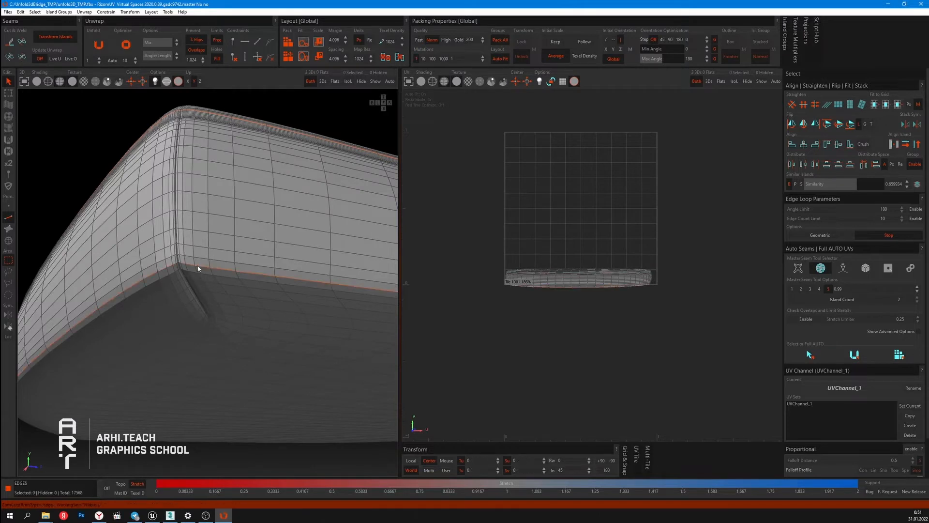
# - Unfold the cushion's top, bottom and side band islands and frame them in the UV view
pyautogui.scroll(-4, 192, 269)
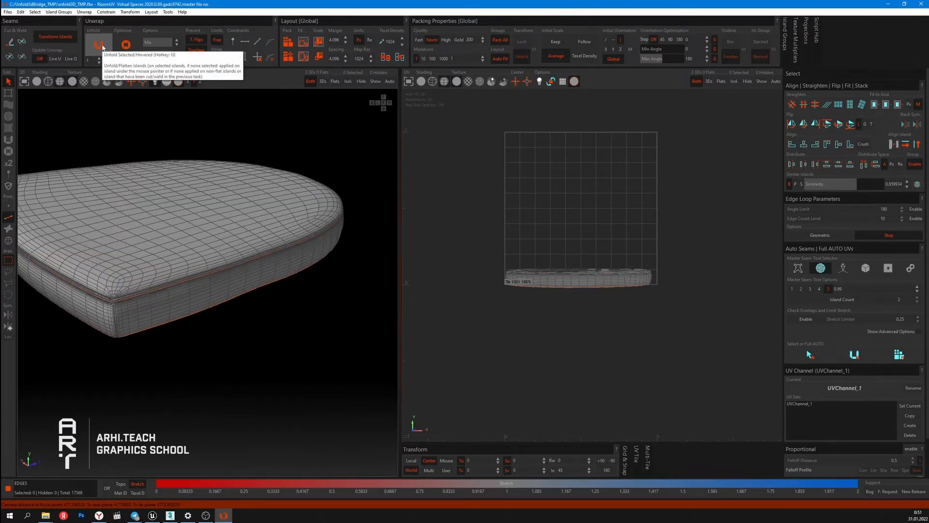
pyautogui.click(98, 44)
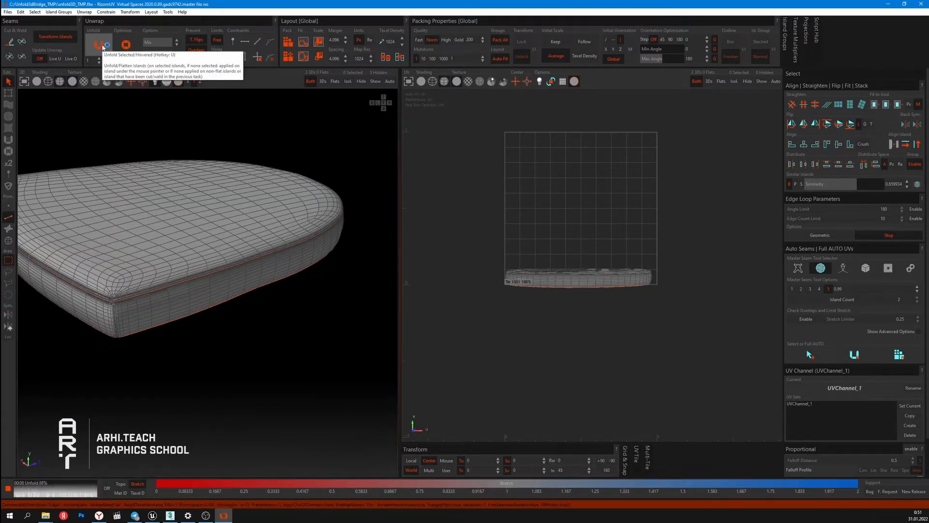
pyautogui.press('f')
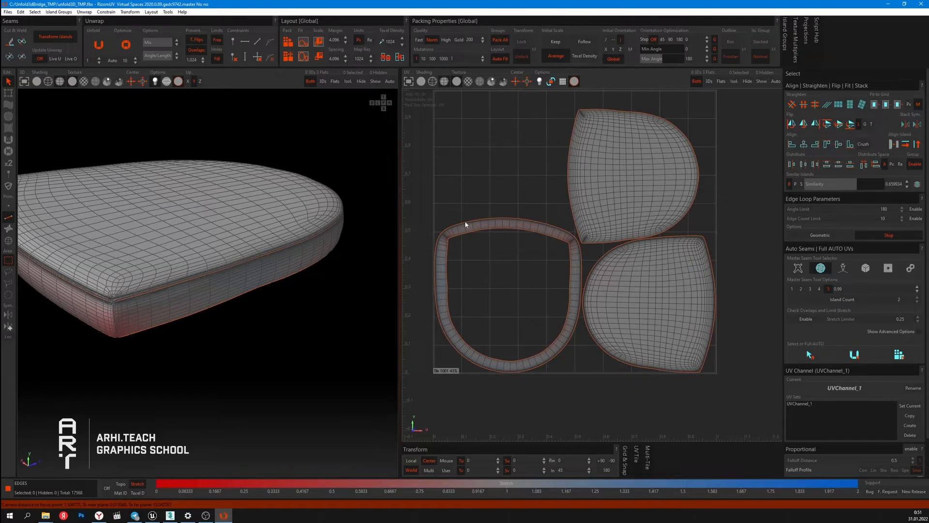
# - Cut the ring-shaped side band across its width at both upper corners, splitting off the straight back strip
pyautogui.scroll(10, 440, 222)
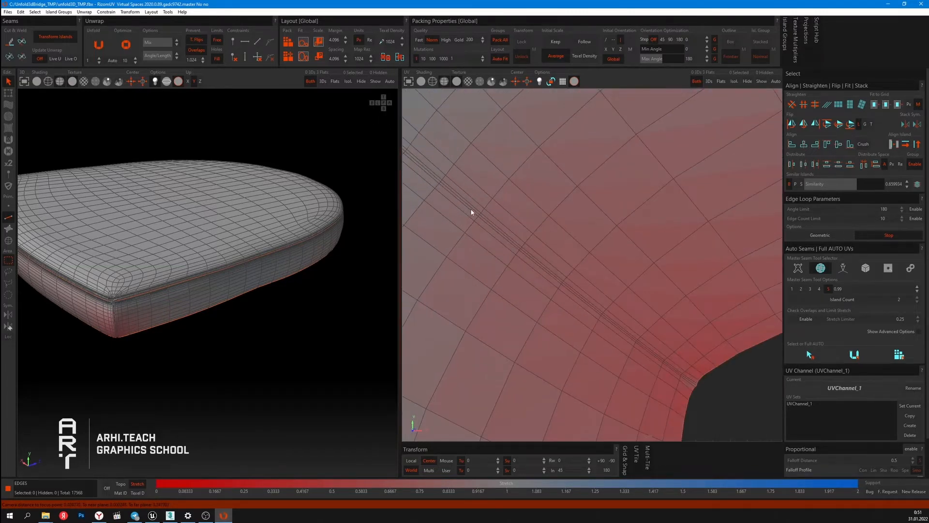
pyautogui.doubleClick(472, 210)
pyautogui.scroll(-5, 491, 222)
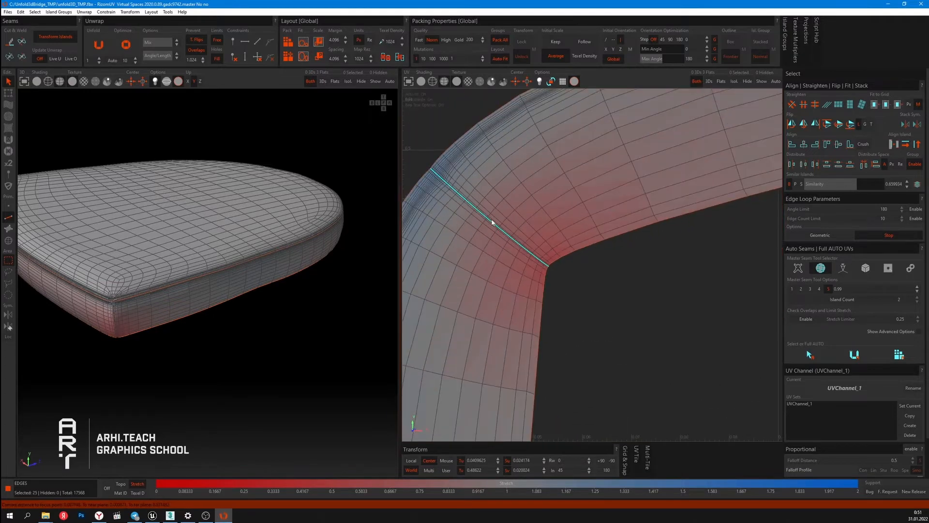
pyautogui.press('c')
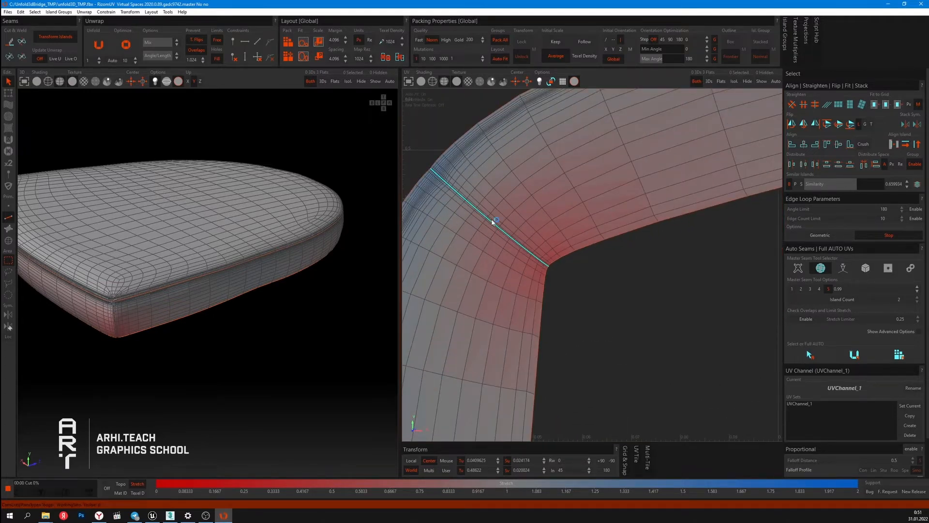
pyautogui.scroll(-5, 492, 222)
pyautogui.scroll(5, 450, 225)
pyautogui.moveTo(697, 227); pyautogui.dragTo(558, 266, button='middle')
pyautogui.scroll(-6, 558, 265)
pyautogui.moveTo(442, 320); pyautogui.dragTo(555, 238, button='middle')
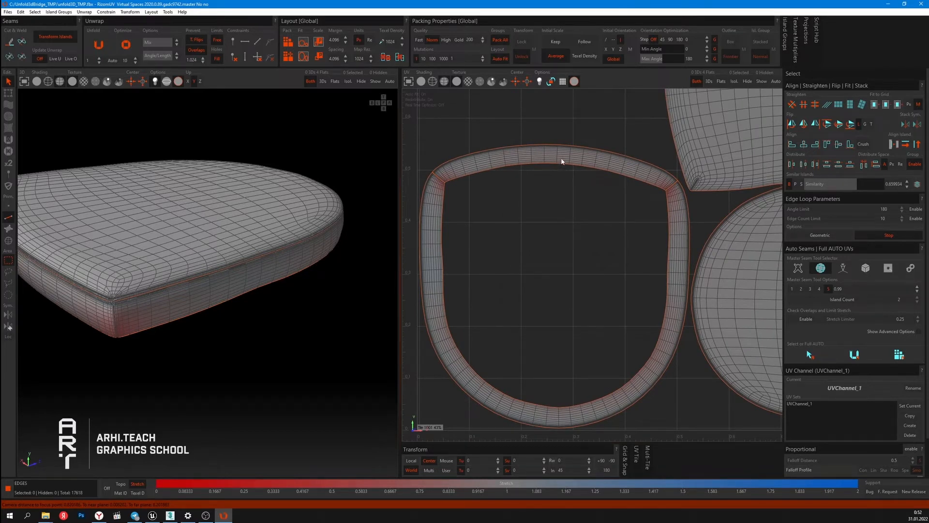
# - Unfold the short back strip and the long curved side strip into flat bands
pyautogui.press('u')
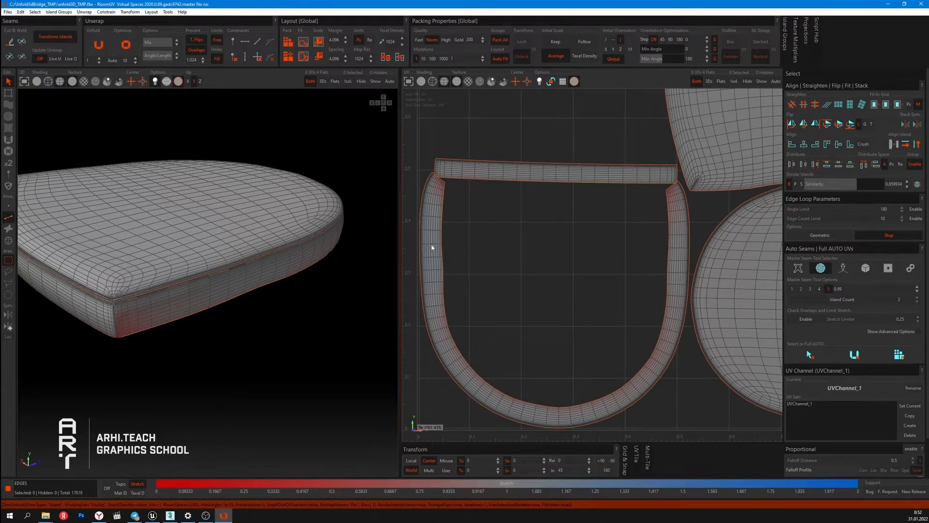
pyautogui.press('u')
pyautogui.scroll(-5, 470, 245)
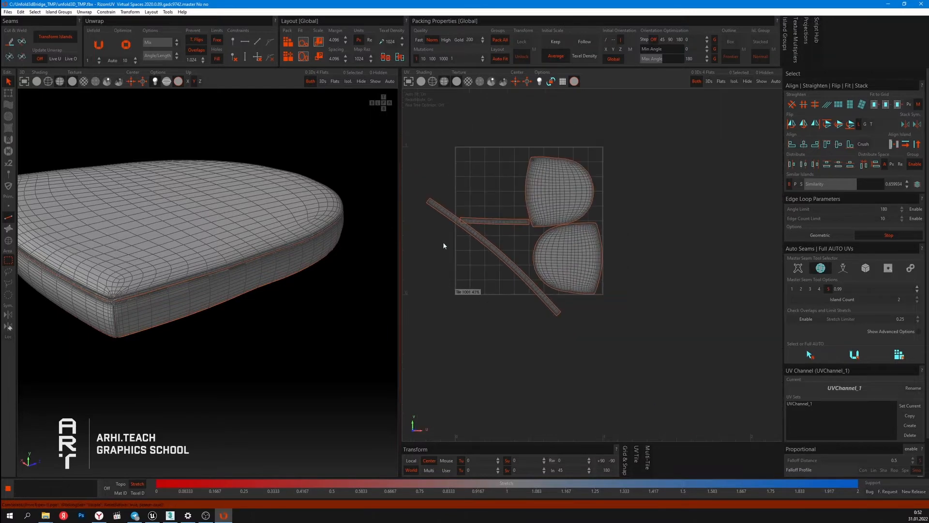
pyautogui.moveTo(438, 242); pyautogui.dragTo(457, 259, button='middle')
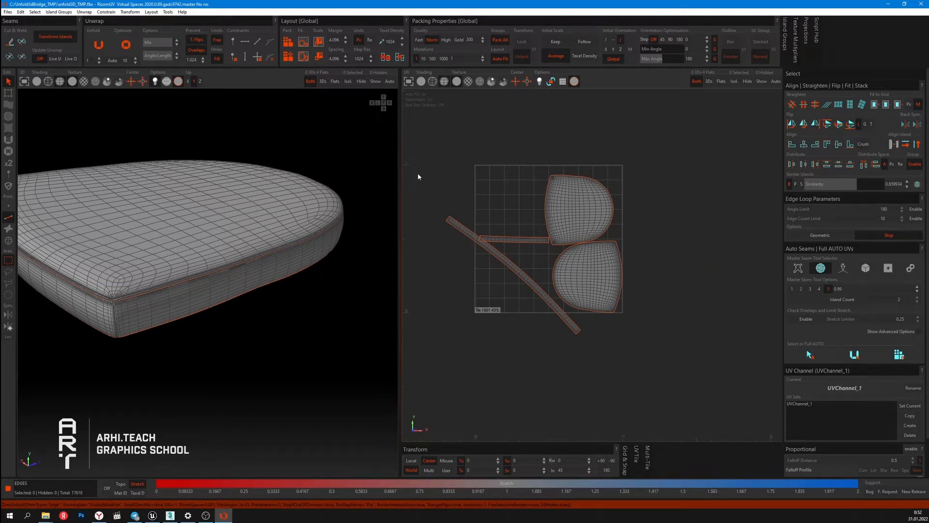
# - Switch to island selection, warp the four UV islands with the Map brush, and optimize them to even out the stretch
pyautogui.press('F4')
pyautogui.moveTo(448, 301); pyautogui.dragTo(642, 116)
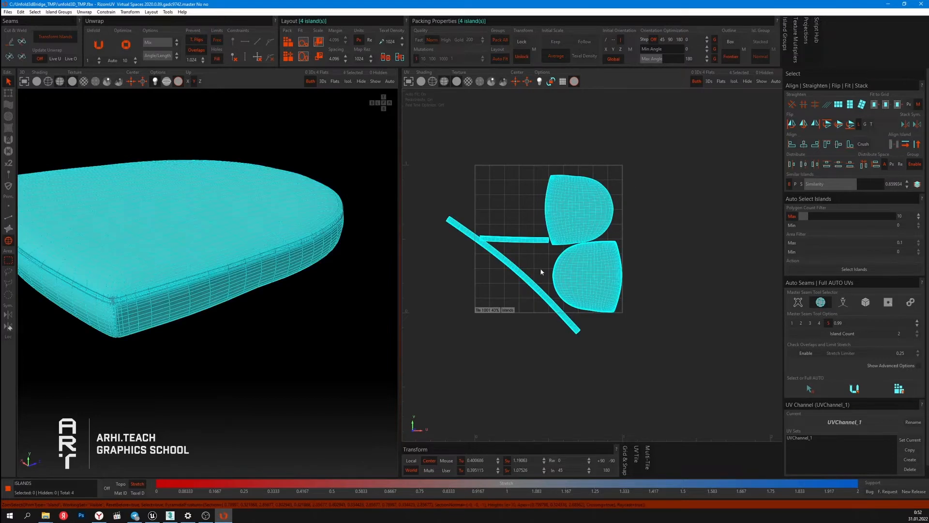
pyautogui.click(540, 269)
pyautogui.scroll(2, 453, 233)
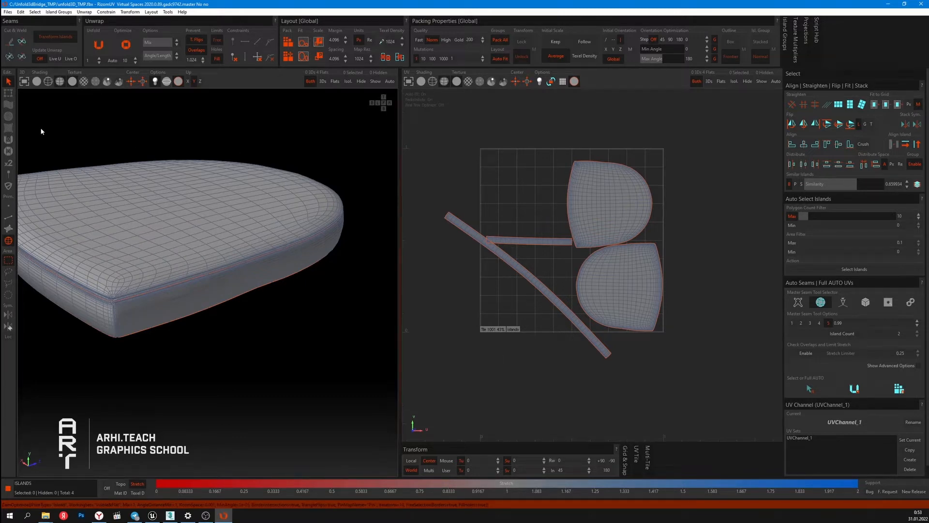
pyautogui.click(8, 105)
pyautogui.moveTo(514, 231)
pyautogui.mouseDown()
pyautogui.moveTo(572, 282)
pyautogui.moveTo(568, 209)
pyautogui.mouseUp()
pyautogui.click(8, 82)
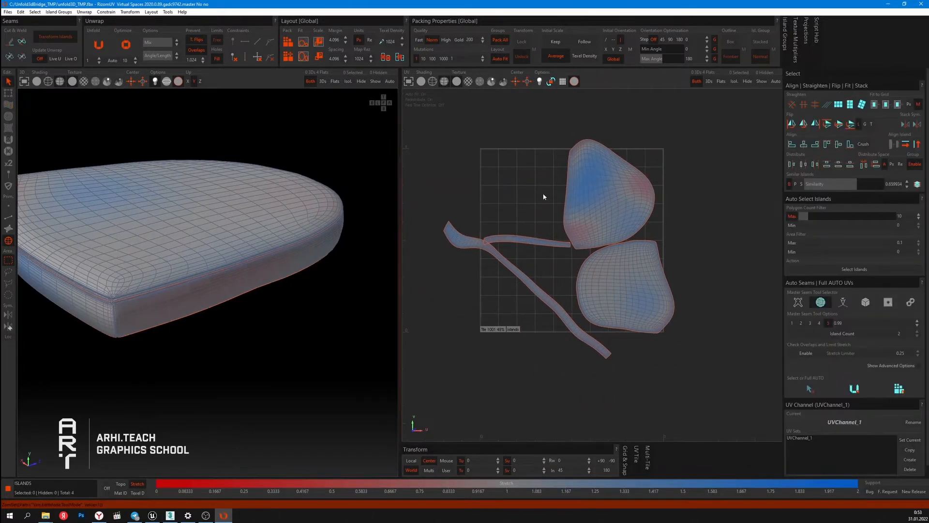
pyautogui.press('o')
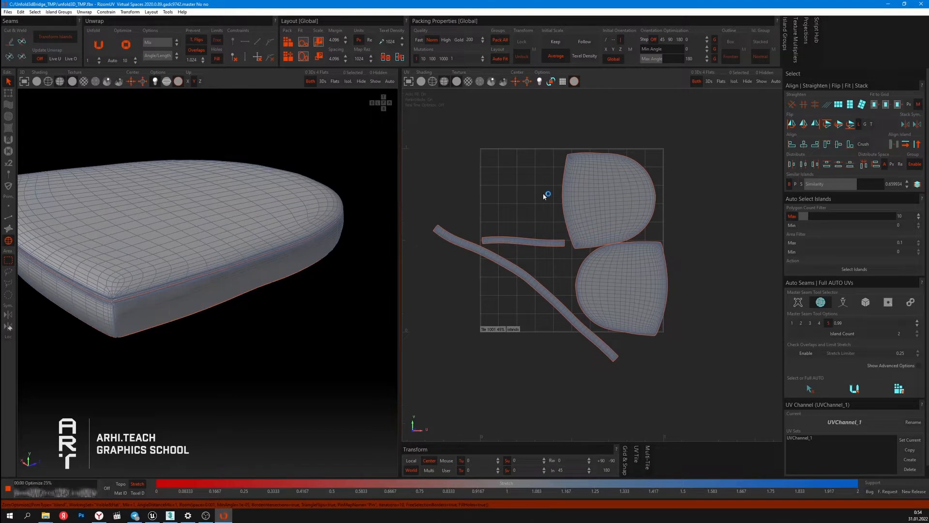
# - Optimize the four UV islands again and turn off the automatic number of optimization iterations
pyautogui.scroll(4, 455, 237)
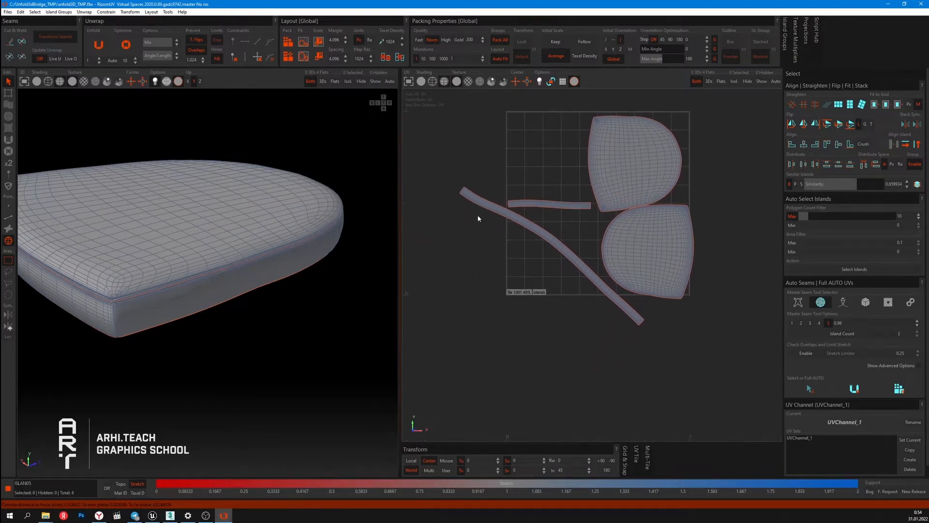
pyautogui.press('o')
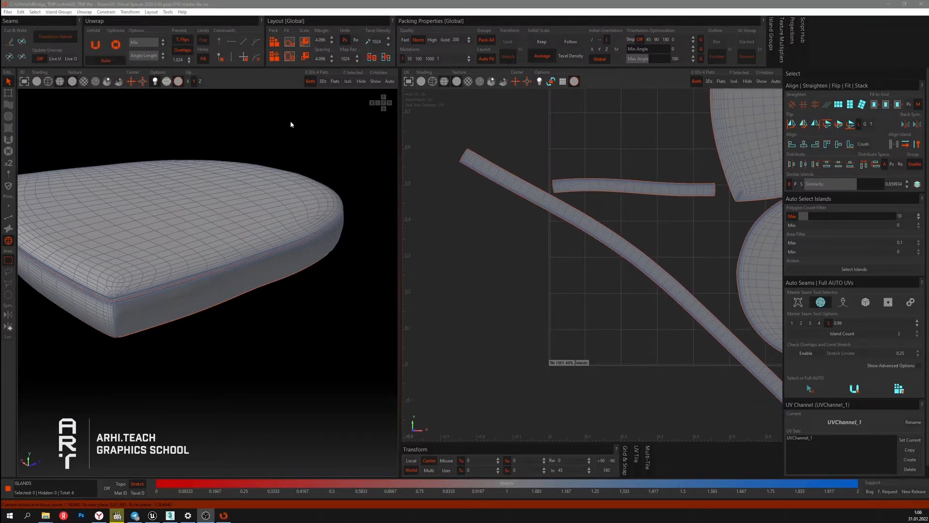
pyautogui.click(138, 45)
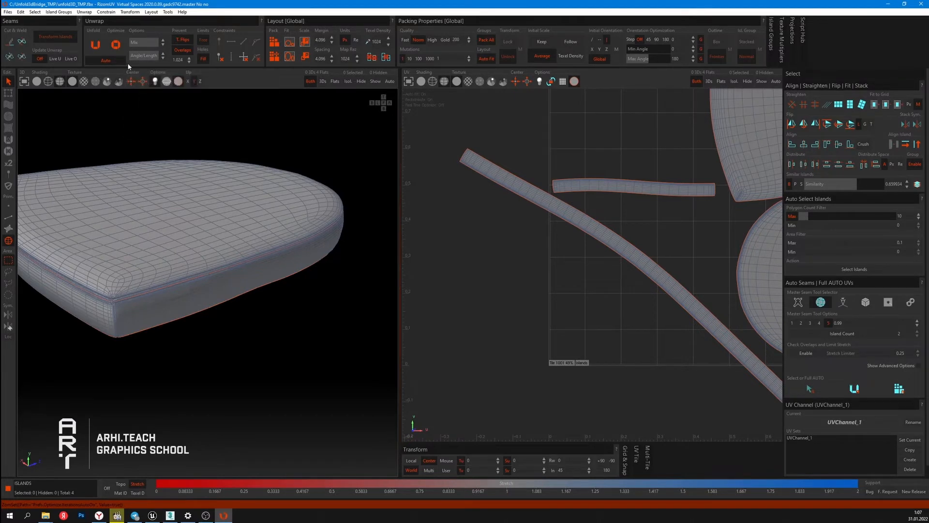
pyautogui.click(106, 62)
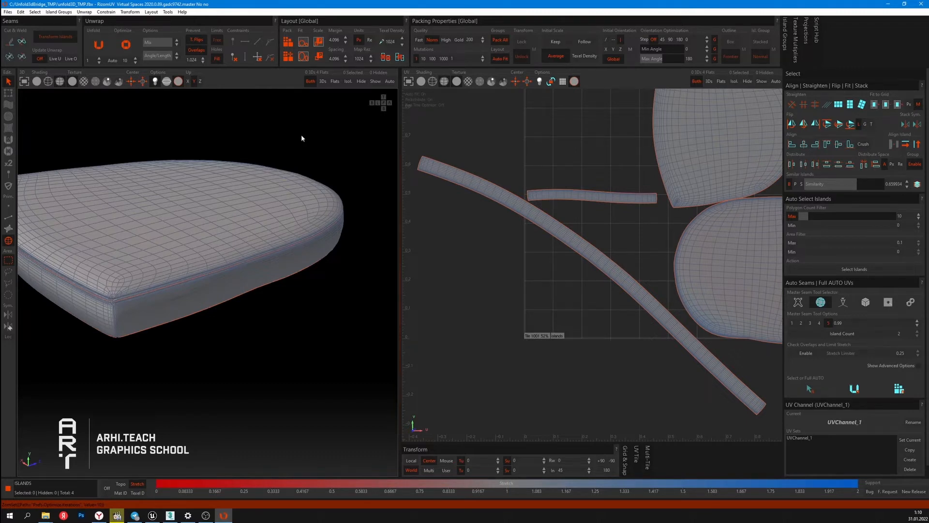
# - Try packing all the islands into the UV tile from their unpacked layout, undoing the pack
pyautogui.hotkey('ctrl', 'z')
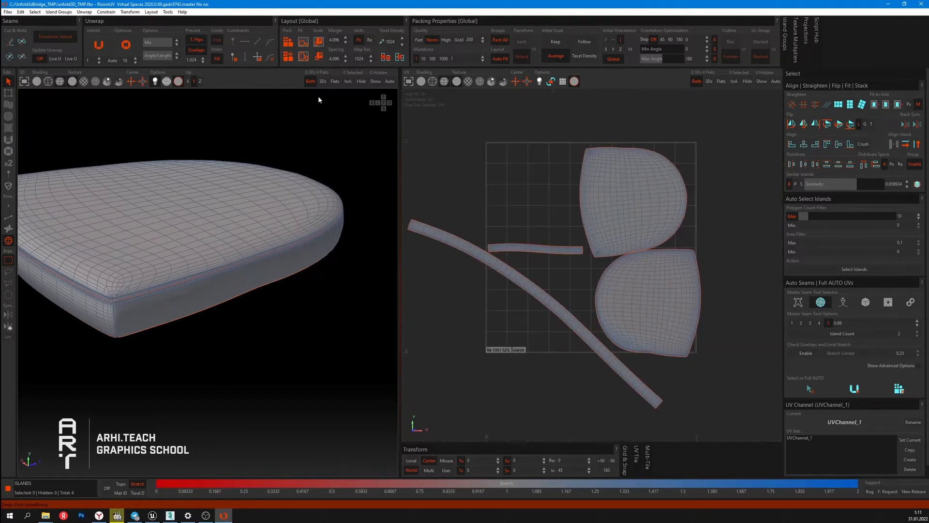
pyautogui.click(288, 42)
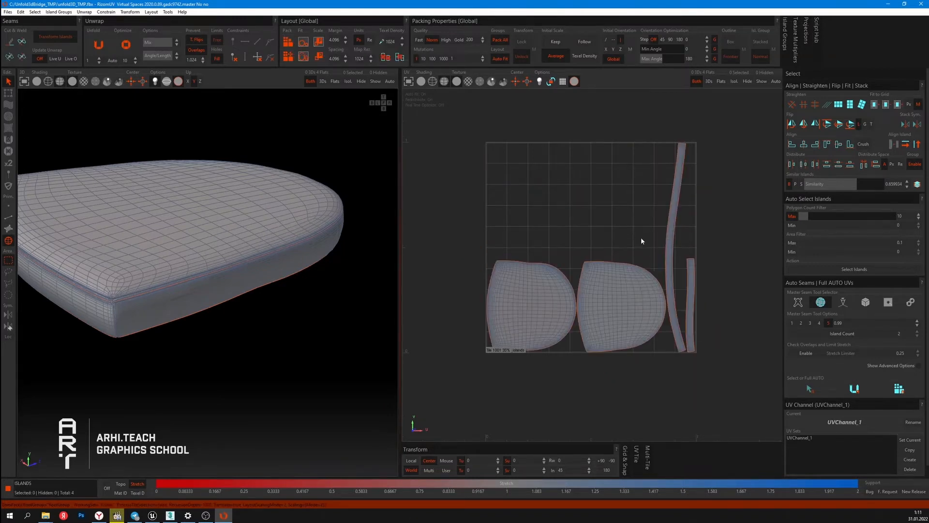
pyautogui.hotkey('ctrl', 'z')
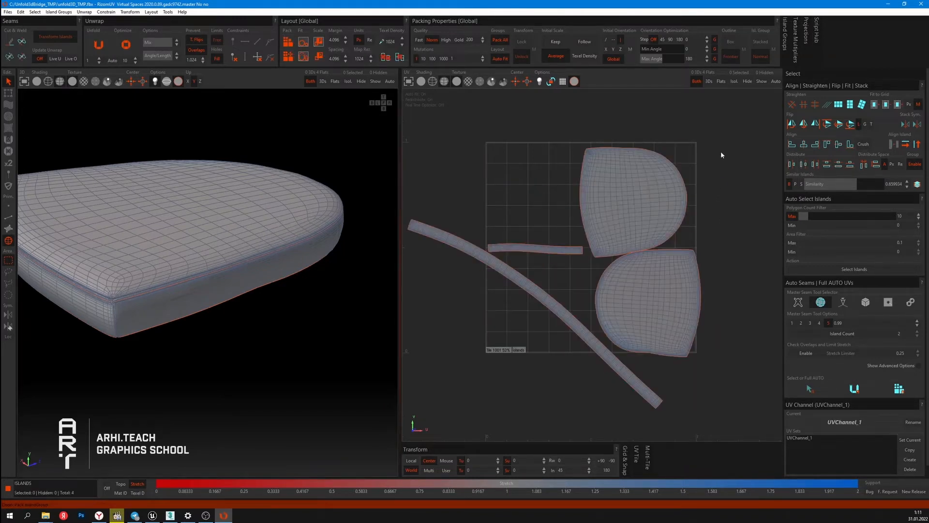
# - Shrink the long side strip and place the short back strip diagonally across the first cushion island
pyautogui.click(632, 187)
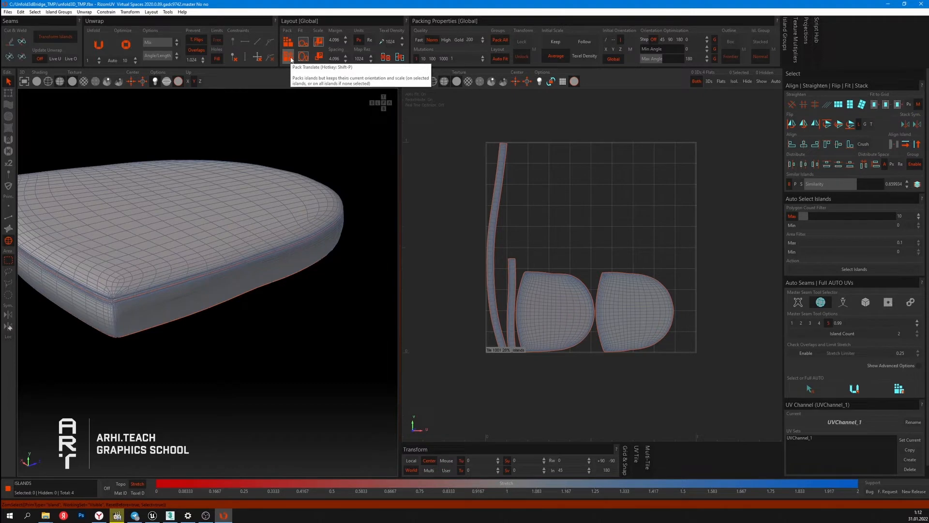
pyautogui.moveTo(516, 224); pyautogui.dragTo(467, 212)
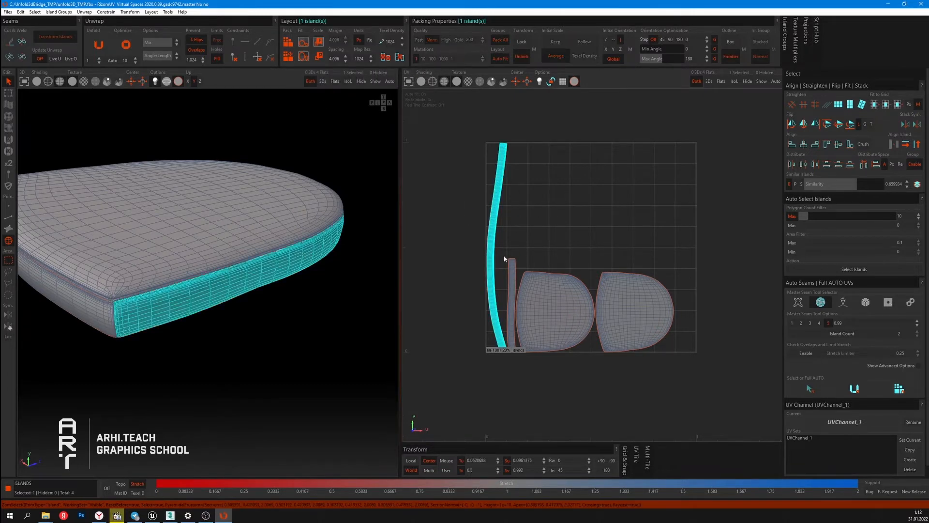
pyautogui.press('space')
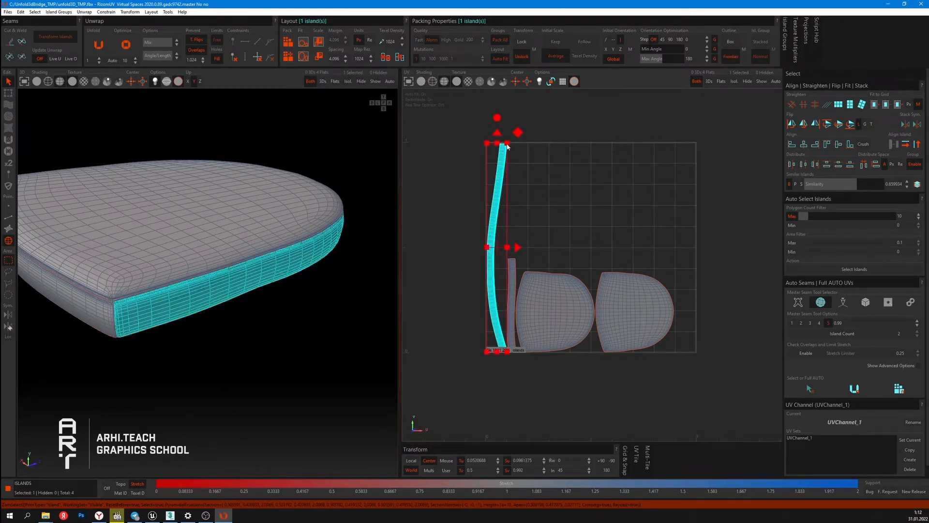
pyautogui.moveTo(508, 146); pyautogui.dragTo(616, 259)
pyautogui.click(514, 275)
pyautogui.click(616, 259)
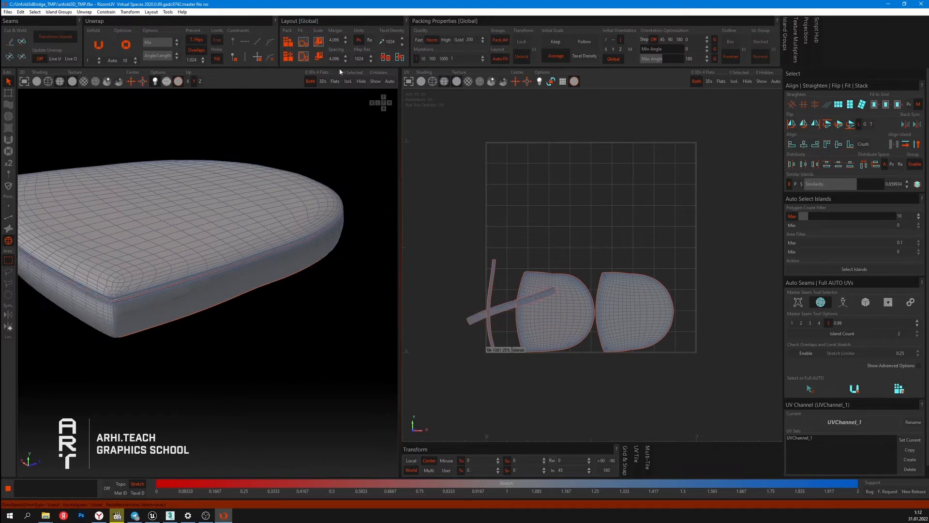
# - Pack the islands with their current orientation and scale kept, and repack them with the standard Pack
pyautogui.click(288, 57)
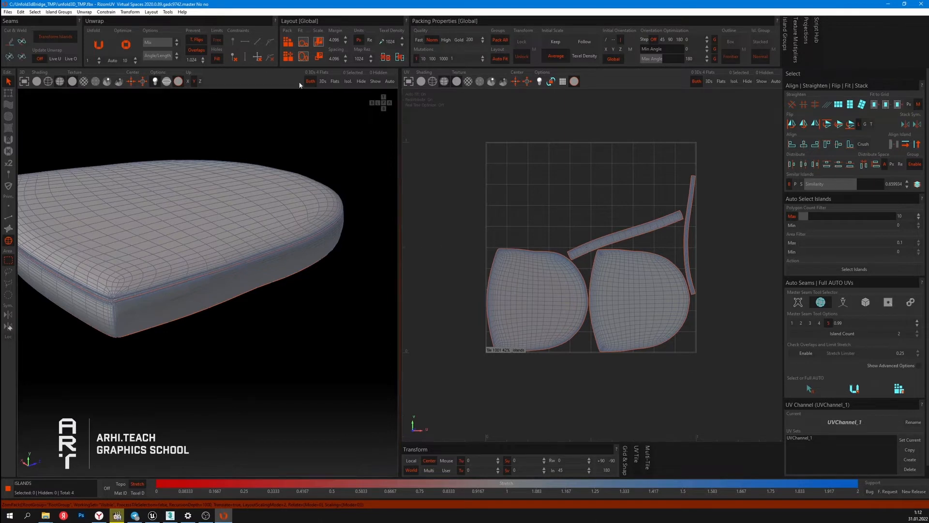
pyautogui.click(288, 42)
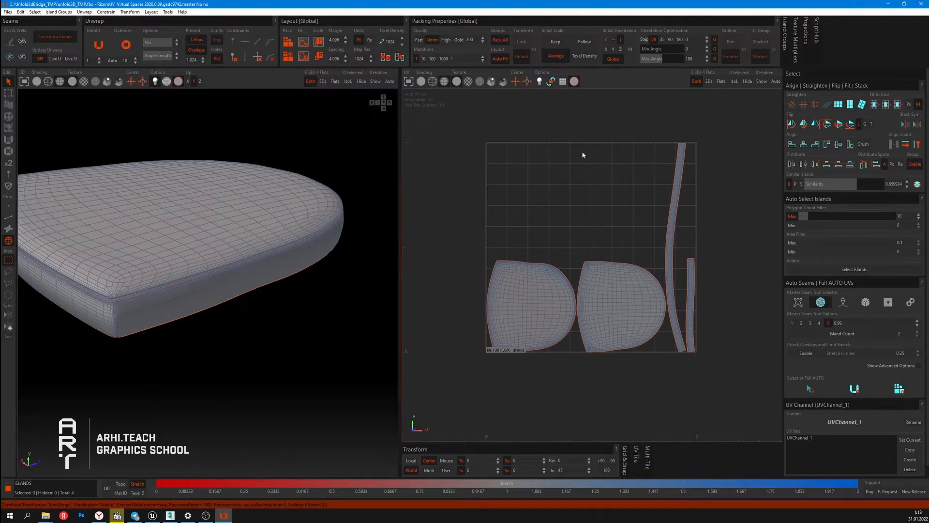
pyautogui.click(290, 58)
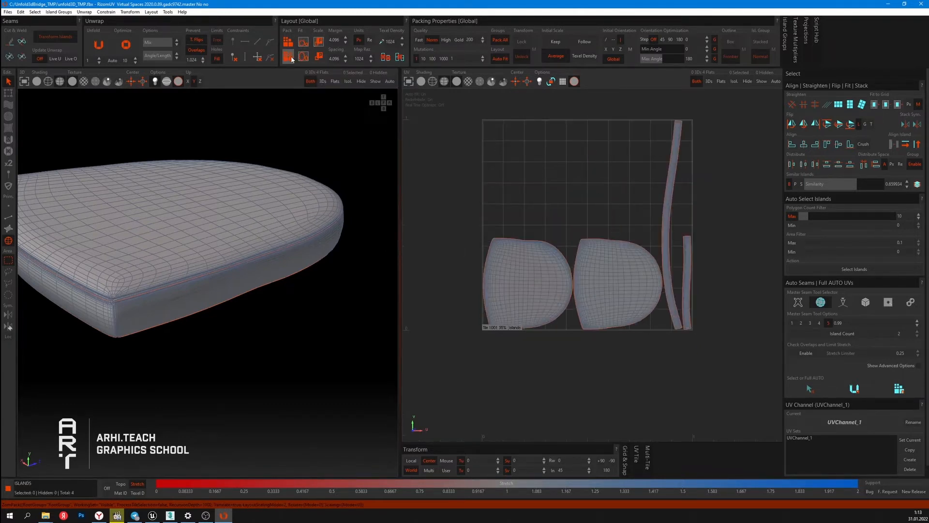
# - Rotate the long side strip horizontal above the cushion islands, shrink it, and move the short back strip up
pyautogui.click(671, 181)
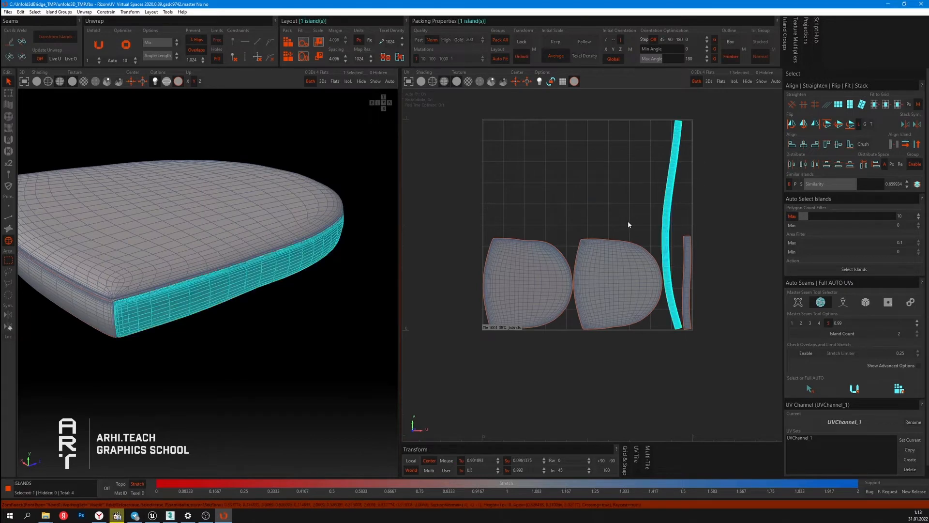
pyautogui.press('space')
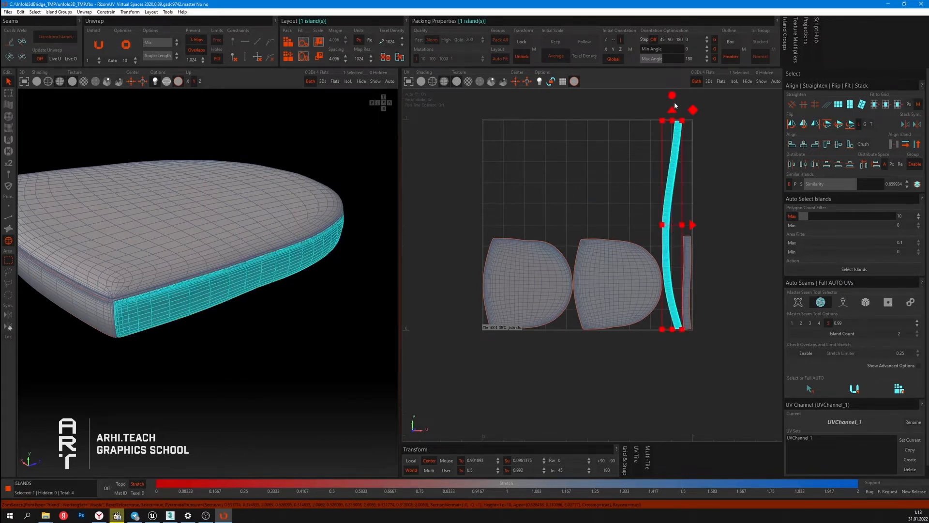
pyautogui.moveTo(676, 105); pyautogui.dragTo(618, 206)
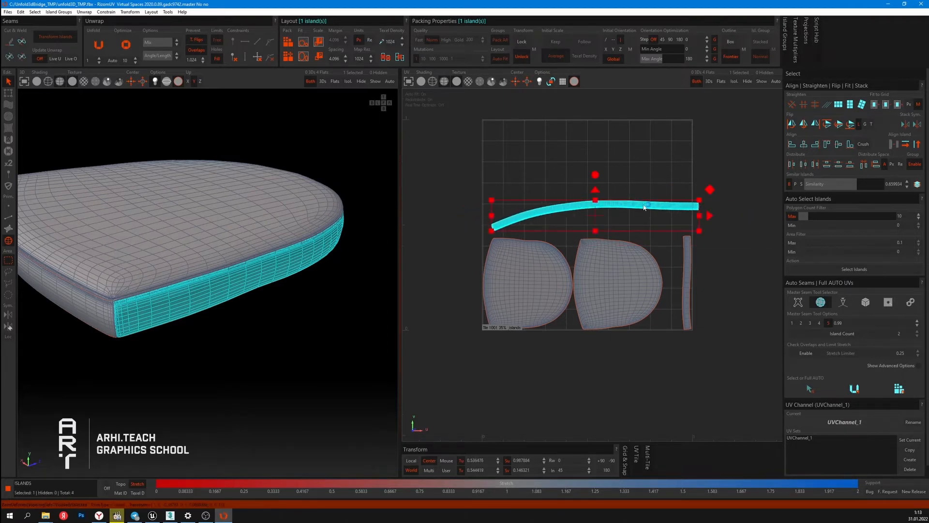
pyautogui.moveTo(699, 200); pyautogui.dragTo(640, 209)
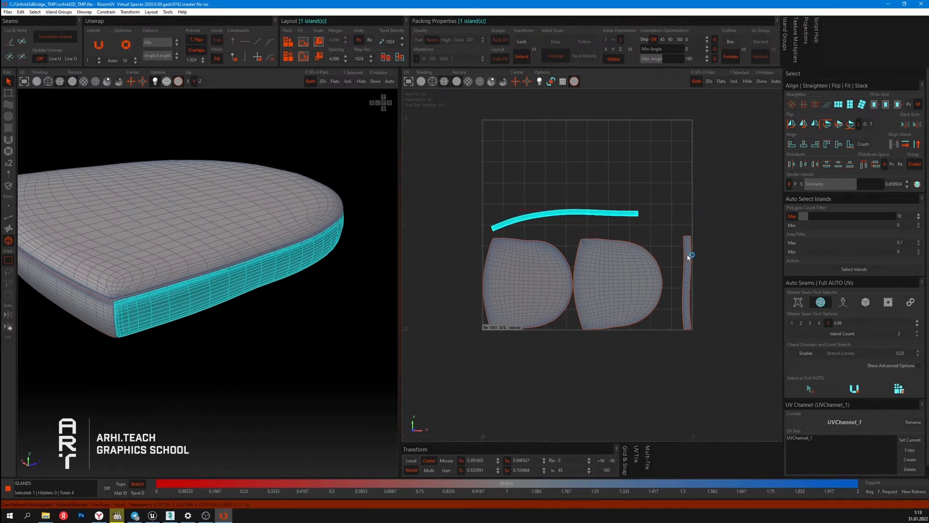
pyautogui.click(688, 257)
pyautogui.moveTo(689, 267); pyautogui.dragTo(671, 197)
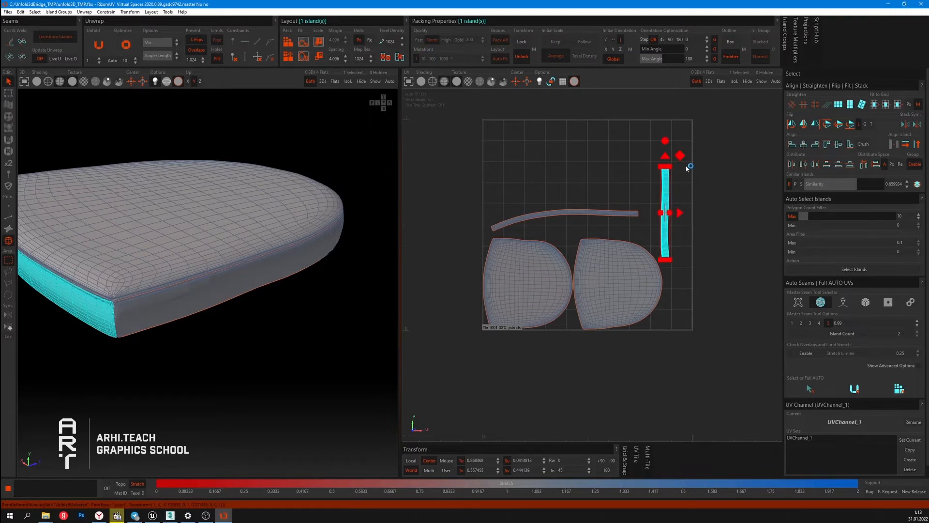
pyautogui.moveTo(712, 130); pyautogui.dragTo(763, 107)
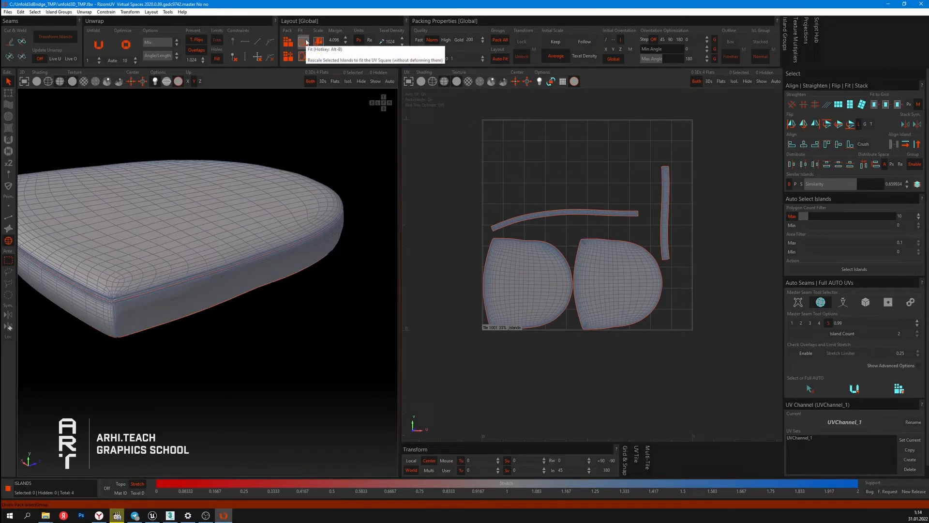
# - Rescale the island layout to the UV square using Fit and Squarify
pyautogui.click(306, 42)
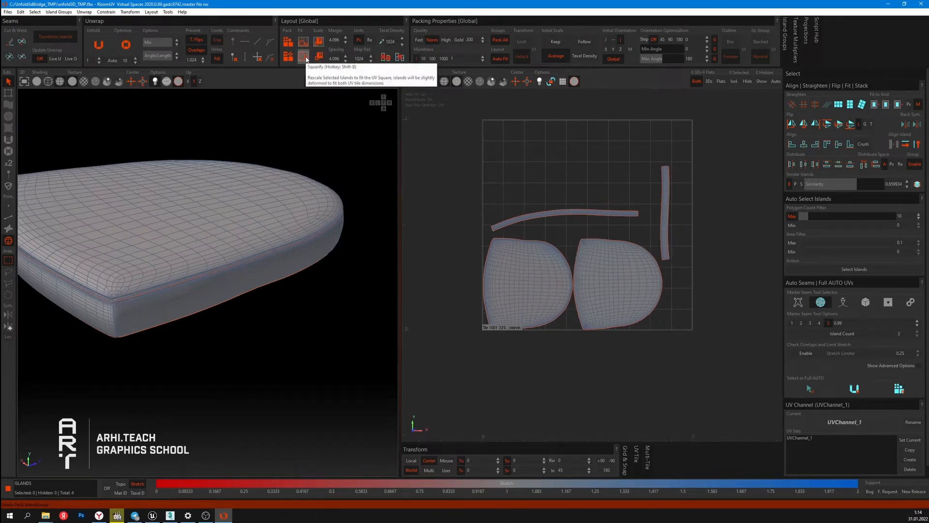
pyautogui.click(306, 58)
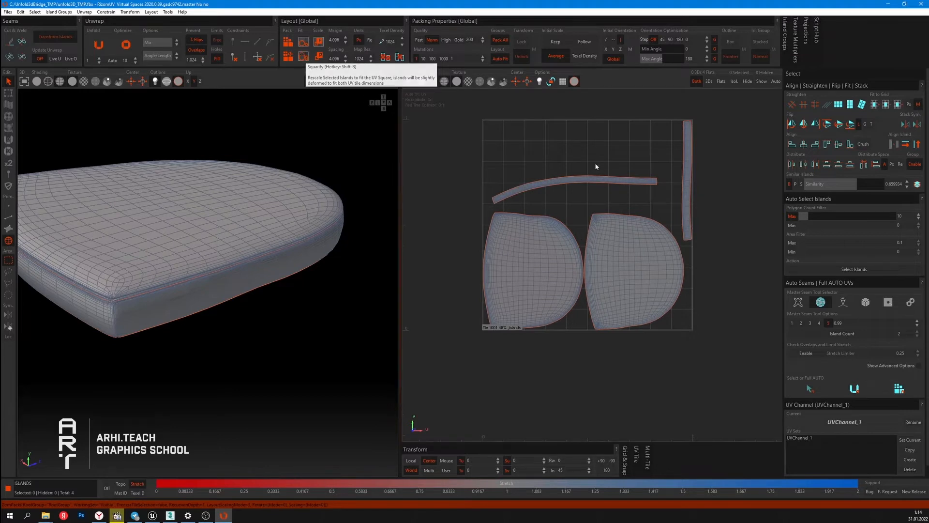
# - Enlarge the short back strip and the upper cushion island with the transform manipulator
pyautogui.click(687, 161)
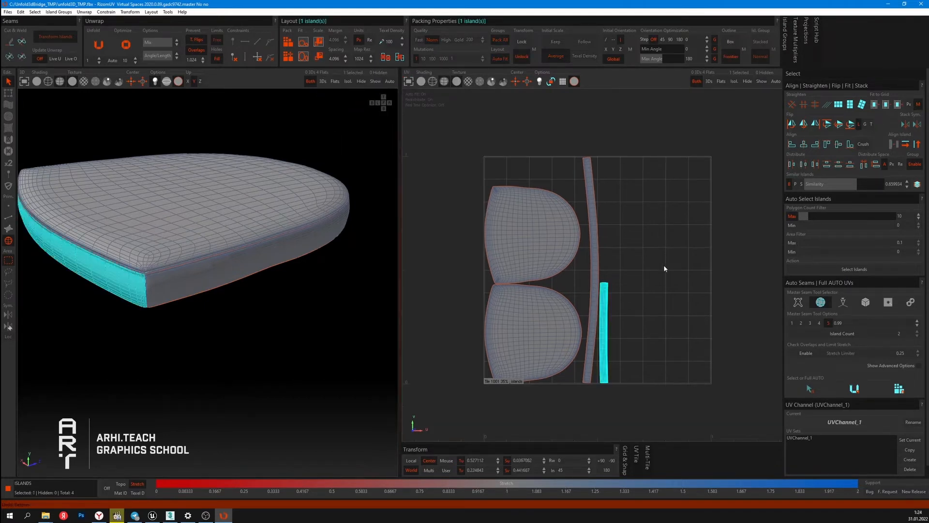
pyautogui.press('space')
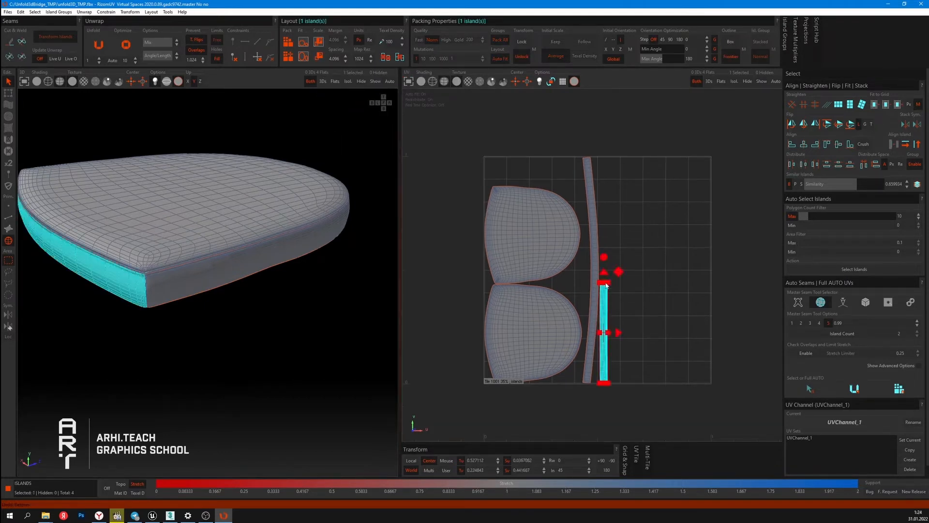
pyautogui.moveTo(608, 286); pyautogui.dragTo(633, 196)
pyautogui.click(543, 239)
pyautogui.moveTo(484, 186); pyautogui.dragTo(404, 139)
pyautogui.click(643, 170)
pyautogui.moveTo(643, 170); pyautogui.dragTo(656, 173, button='middle')
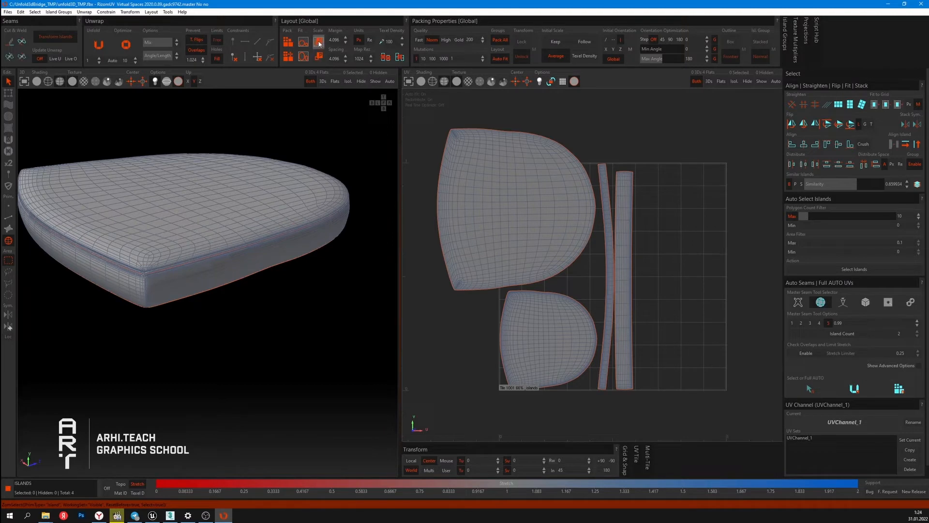
# - Try equalizing the scale of all islands, and of only the two strips and the lower cushion island
pyautogui.click(319, 43)
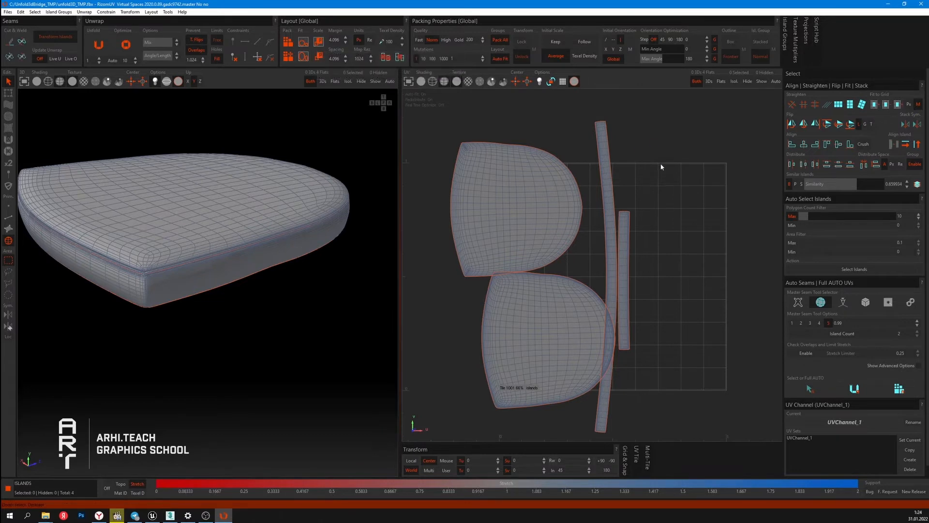
pyautogui.moveTo(690, 267); pyautogui.dragTo(586, 342)
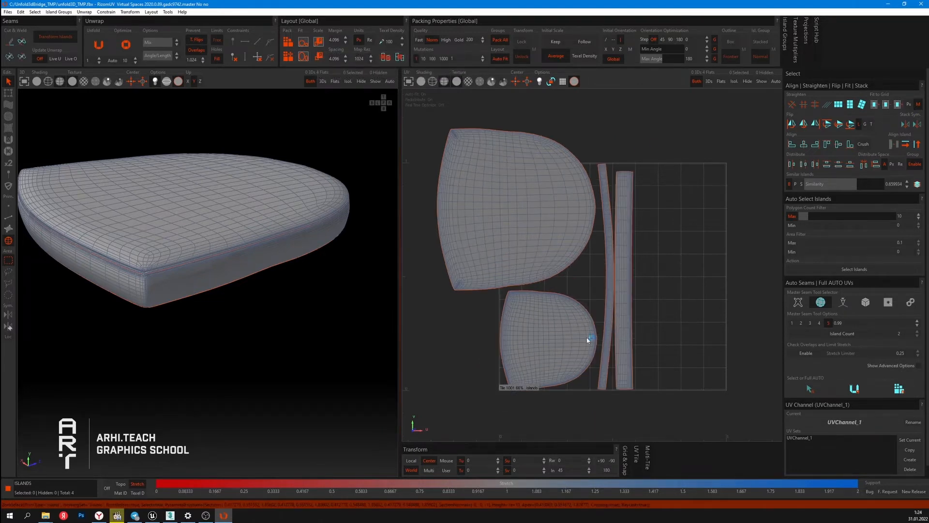
pyautogui.click(319, 57)
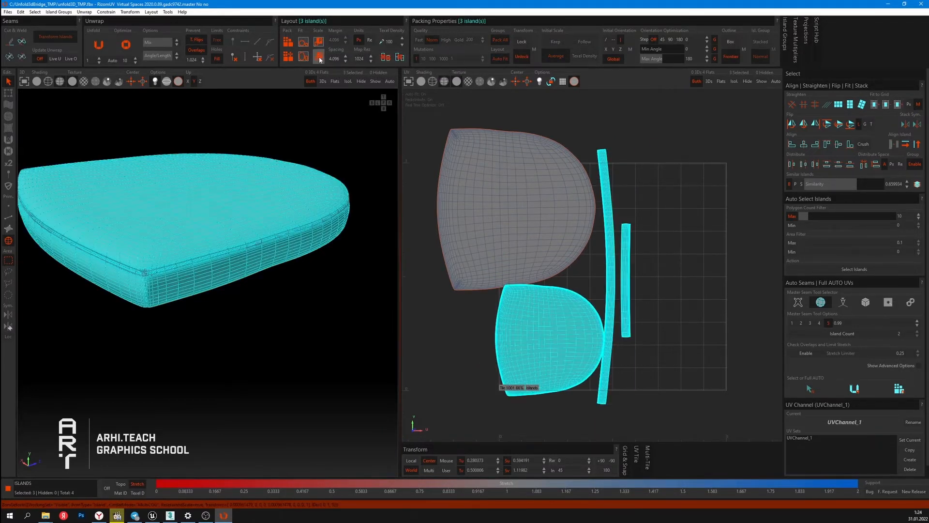
pyautogui.click(708, 211)
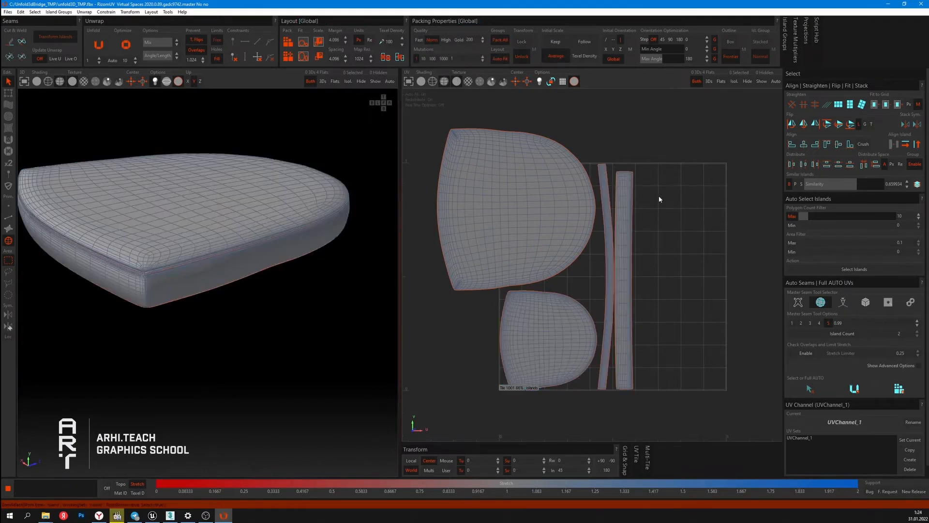
# - Set the tile border margin to 20 and pack the islands with that spacing
pyautogui.click(289, 42)
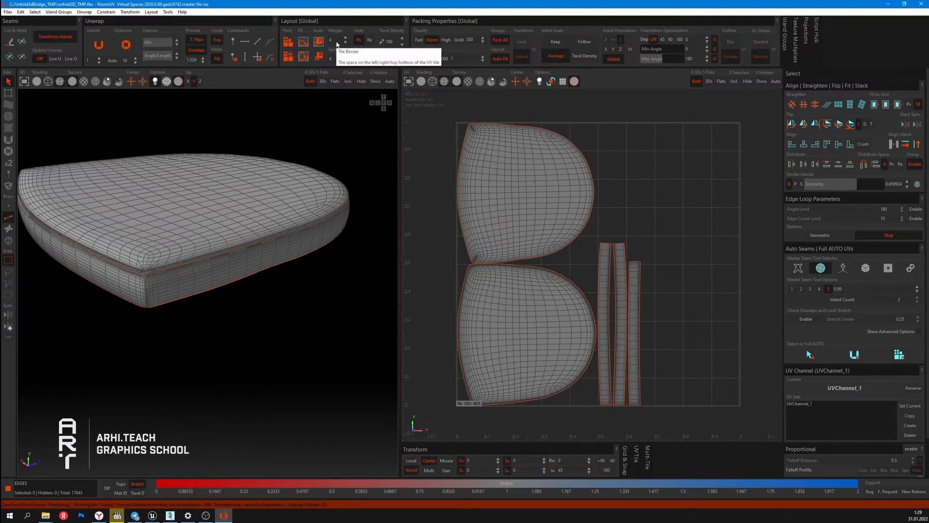
pyautogui.scroll(5, 474, 128)
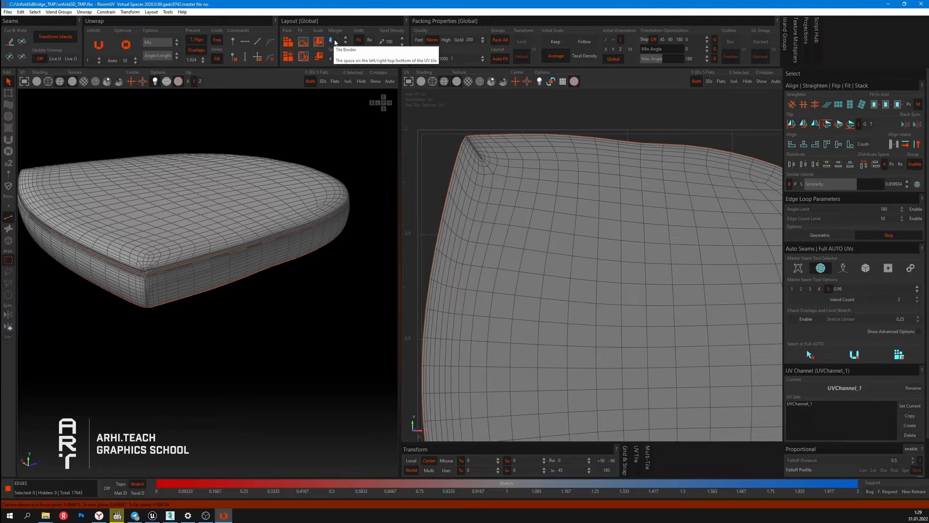
pyautogui.press('Return')
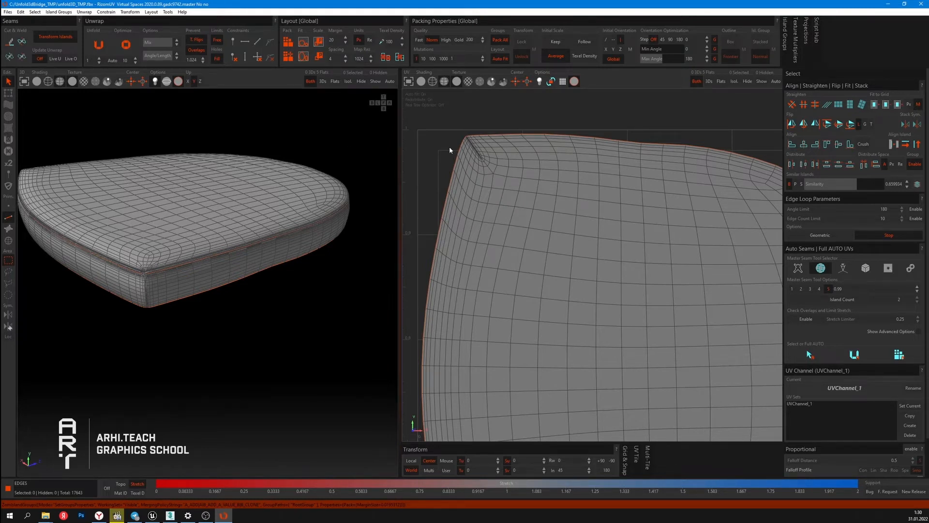
pyautogui.click(287, 42)
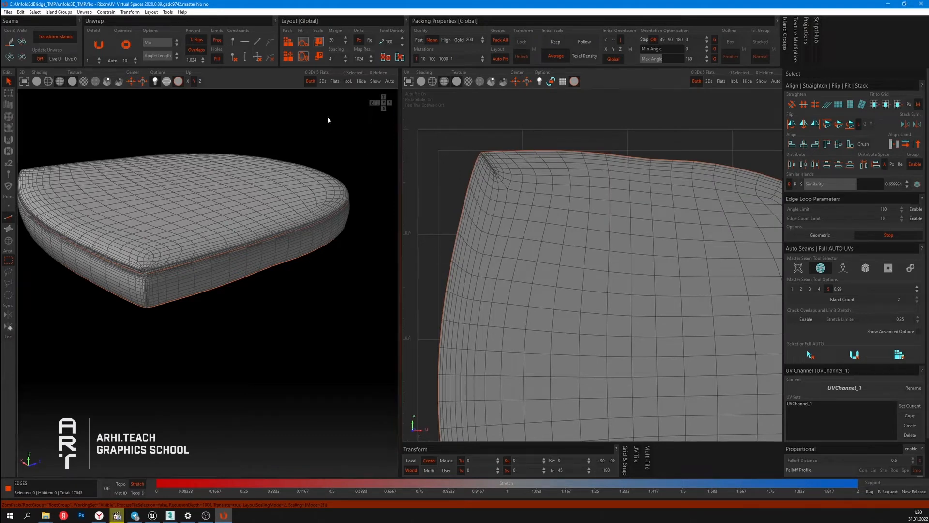
# - Set the tile border margin to 4 and repack the islands
pyautogui.click(336, 42)
pyautogui.write('4')
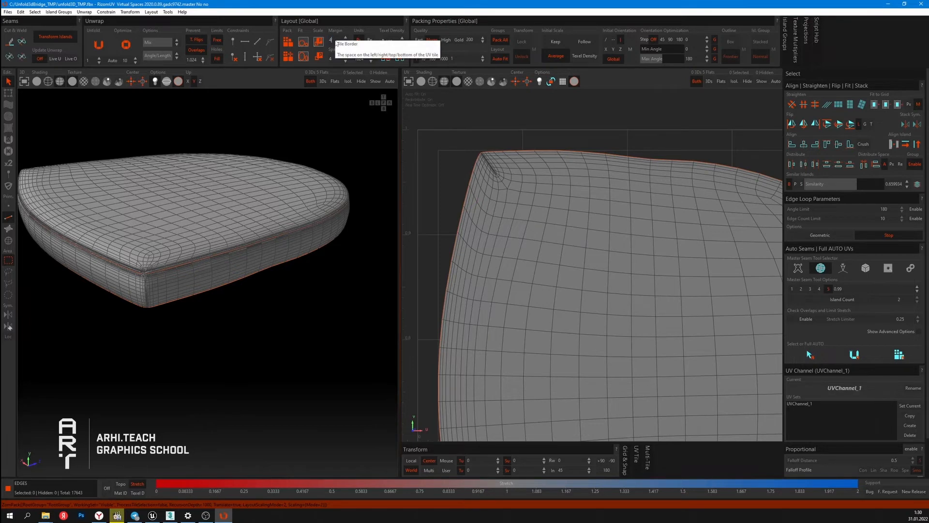
pyautogui.click(288, 42)
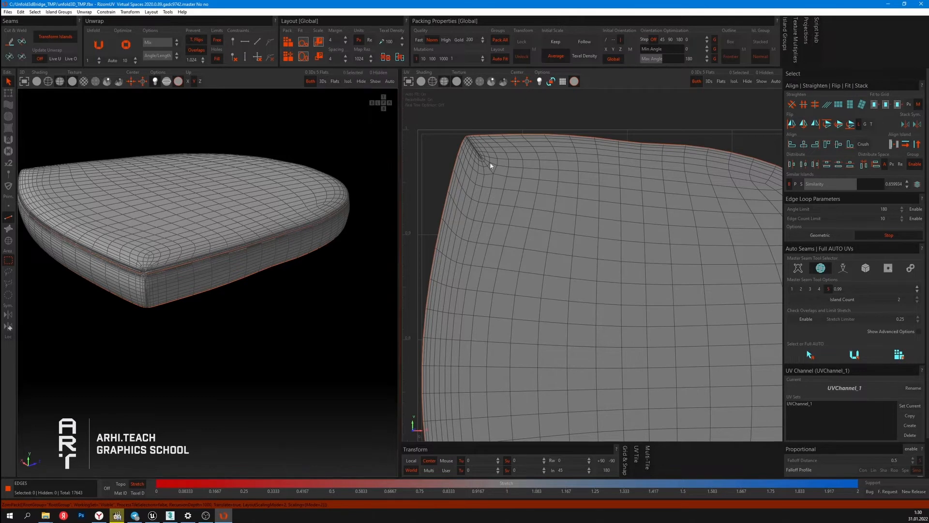
# - Set the map resolution of the layout to 512 and inspect the gap between the two cushion islands
pyautogui.scroll(-5, 490, 162)
pyautogui.scroll(4, 478, 304)
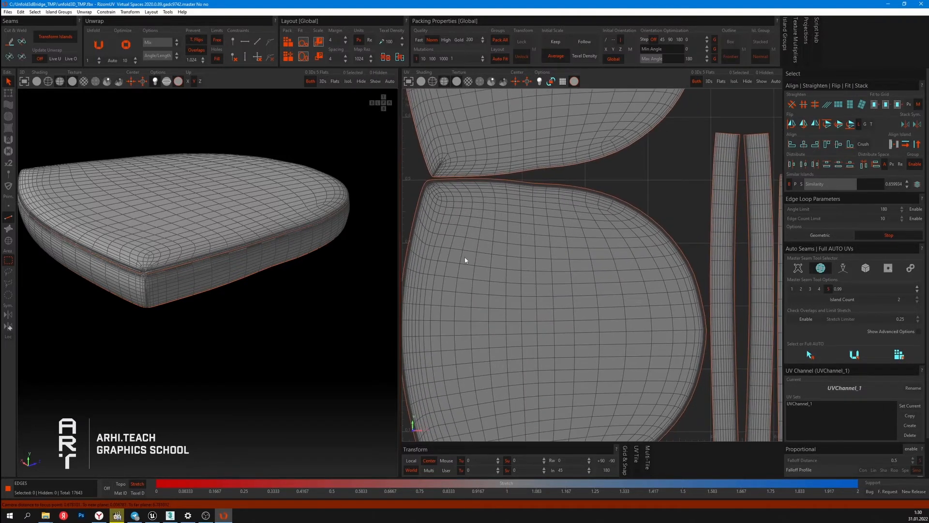
pyautogui.scroll(-1, 467, 260)
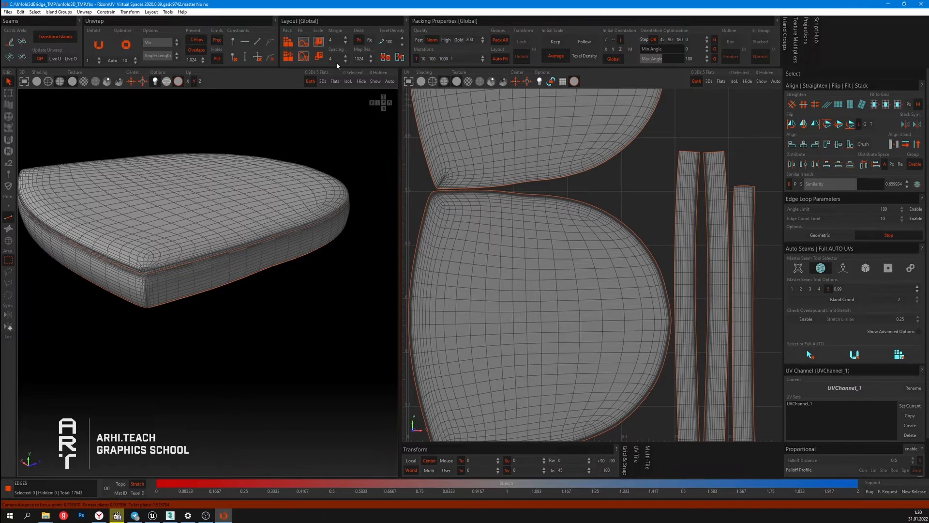
pyautogui.click(359, 58)
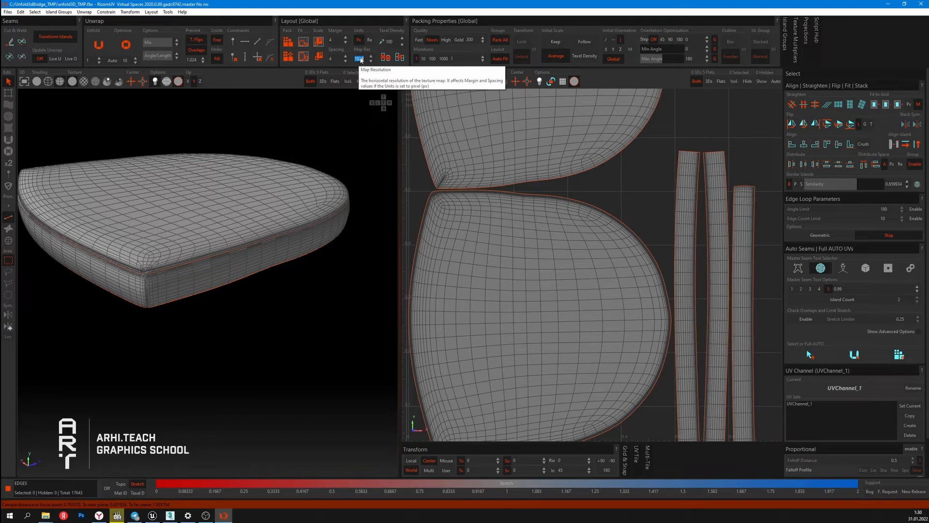
pyautogui.write('512')
pyautogui.press('Return')
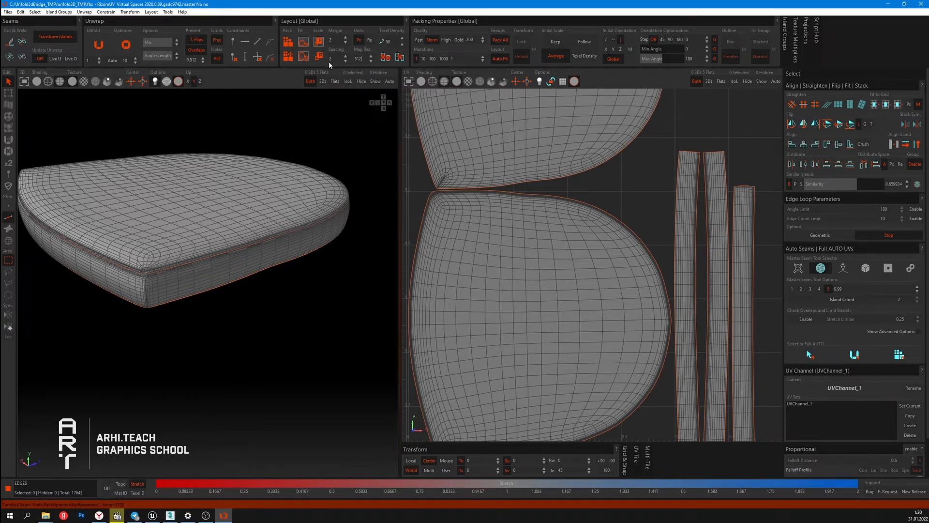
pyautogui.scroll(3, 443, 192)
pyautogui.scroll(2, 490, 196)
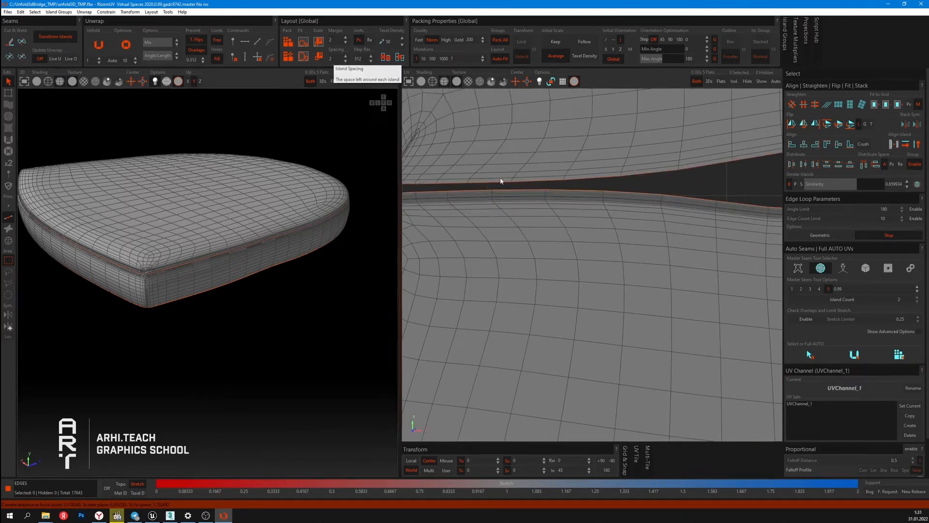
# - Set the island spacing to 4 and repack the islands
pyautogui.click(334, 59)
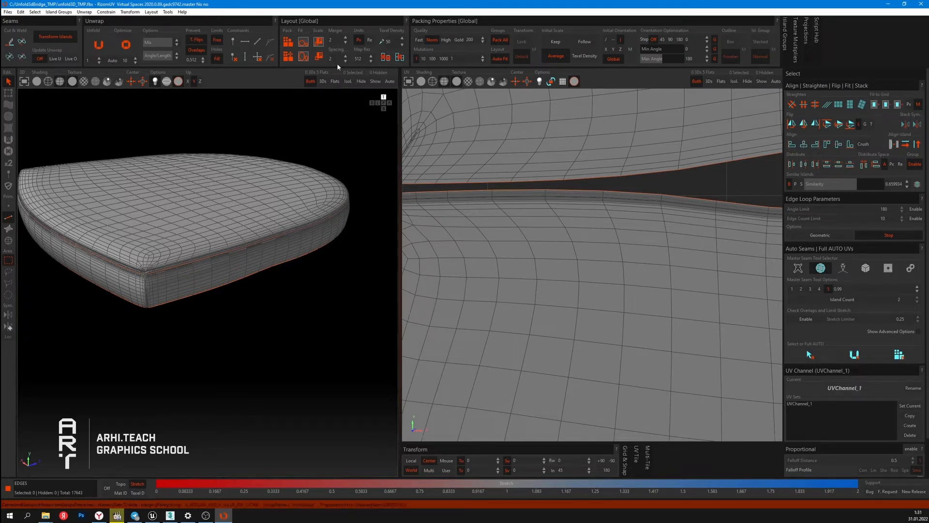
pyautogui.moveTo(328, 58); pyautogui.dragTo(336, 63)
pyautogui.click(287, 43)
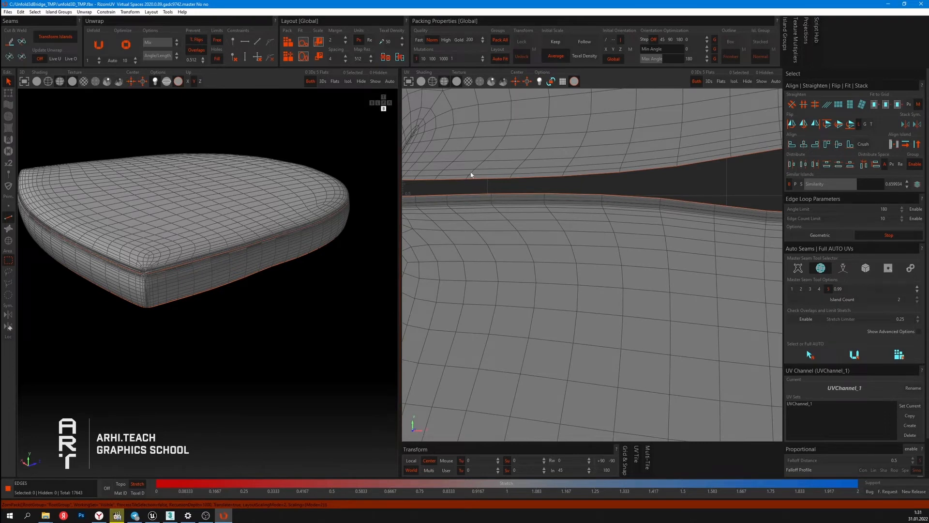
pyautogui.scroll(-2, 496, 186)
pyautogui.scroll(-2, 548, 207)
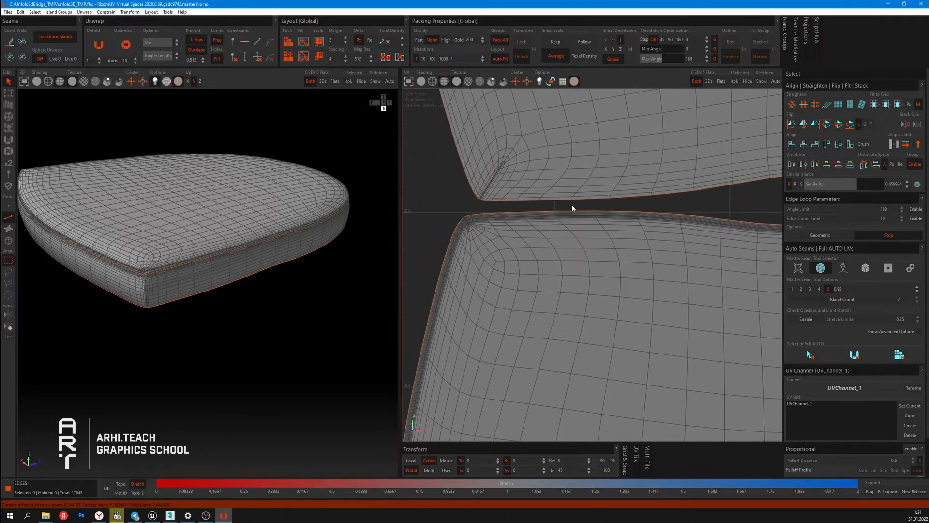
# - Try a map resolution of 256 and set it back to 1024
pyautogui.doubleClick(360, 59)
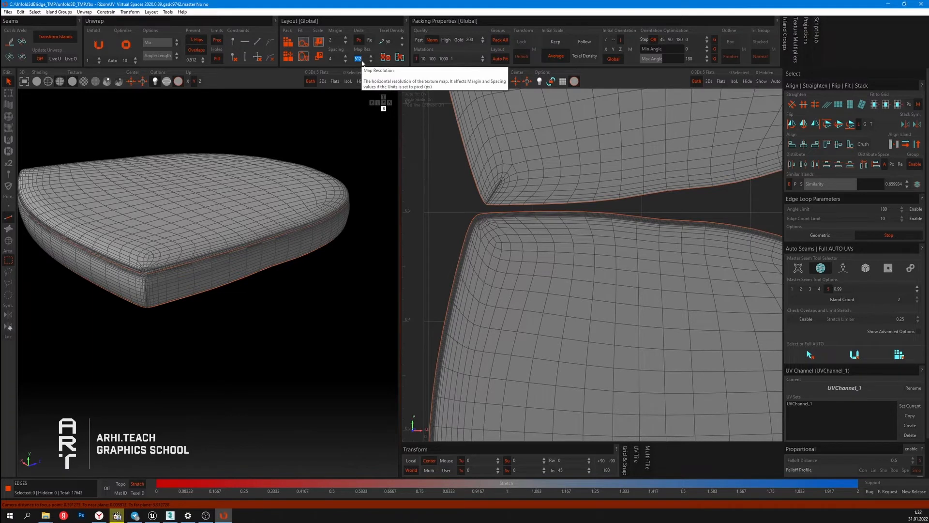
pyautogui.write('256')
pyautogui.press('Return')
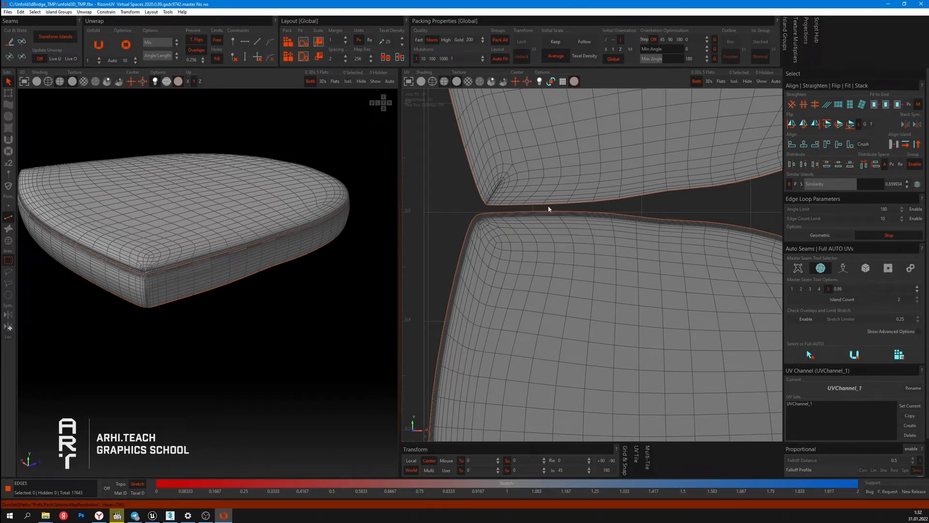
pyautogui.doubleClick(361, 58)
pyautogui.write('100')
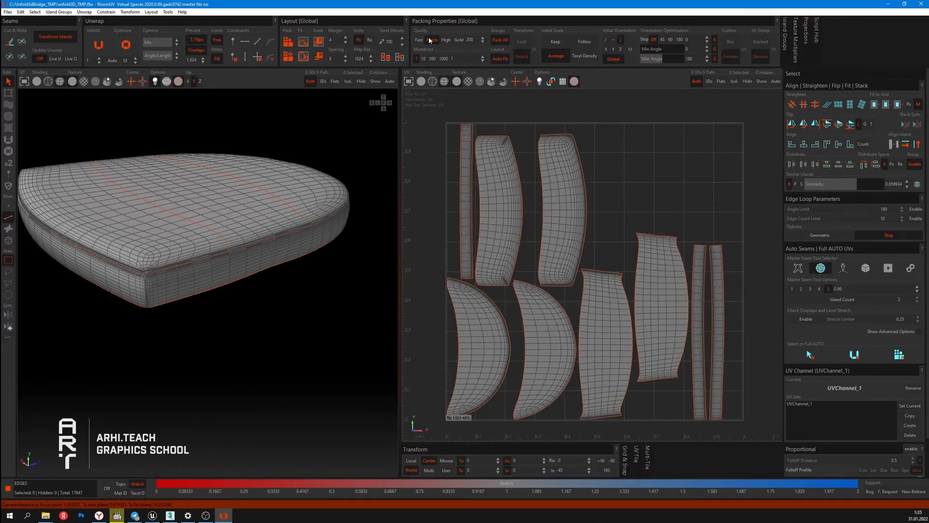
# - Try Gold packing quality, return to Normal quality, and set the packing mutations to 10
pyautogui.click(458, 40)
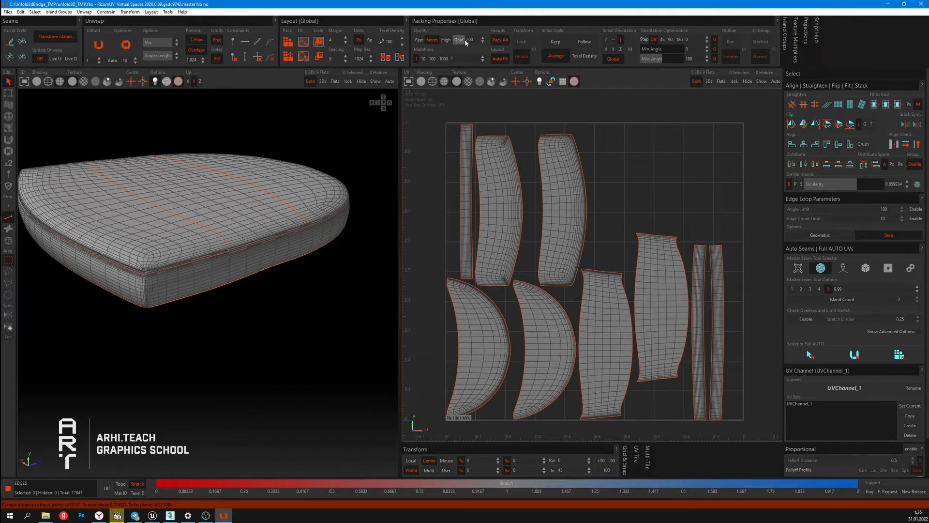
pyautogui.click(432, 40)
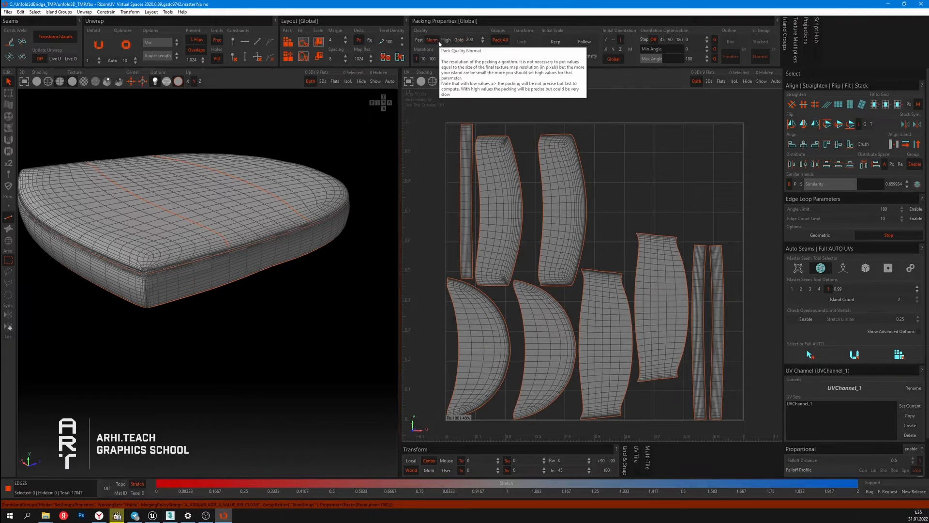
pyautogui.click(423, 59)
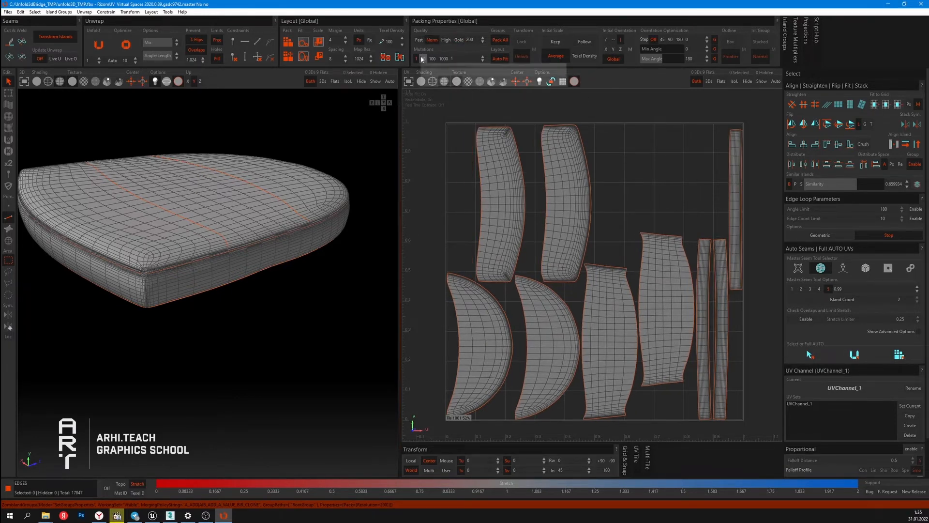
pyautogui.click(431, 58)
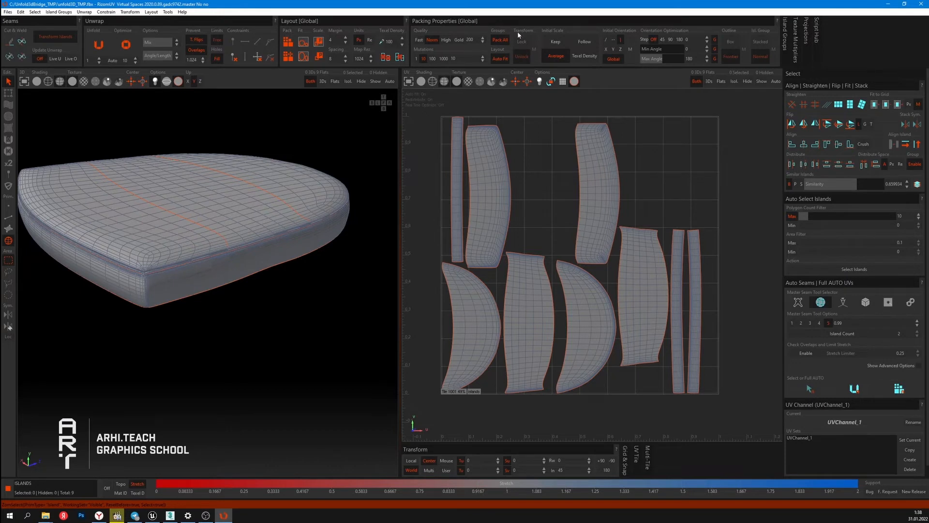
# - Try the Keep initial scale option and repack the islands
pyautogui.click(524, 58)
pyautogui.click(556, 42)
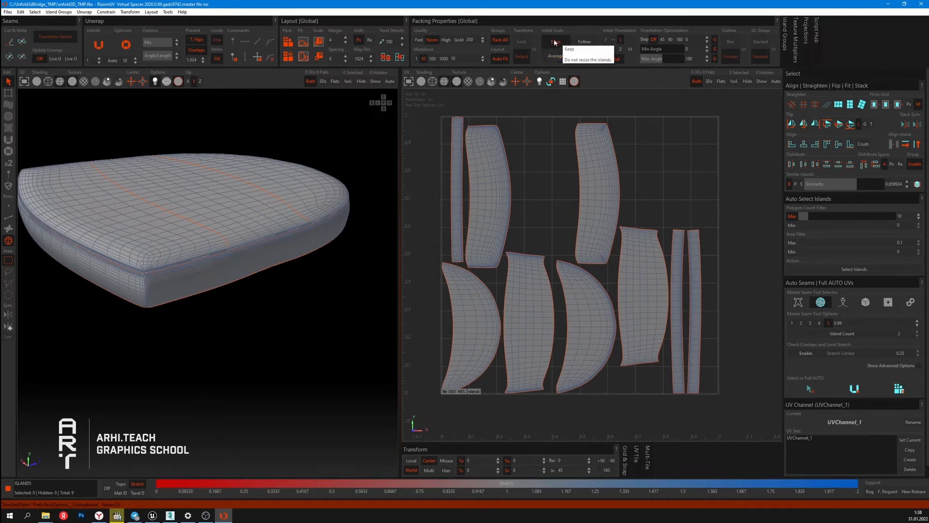
pyautogui.click(287, 43)
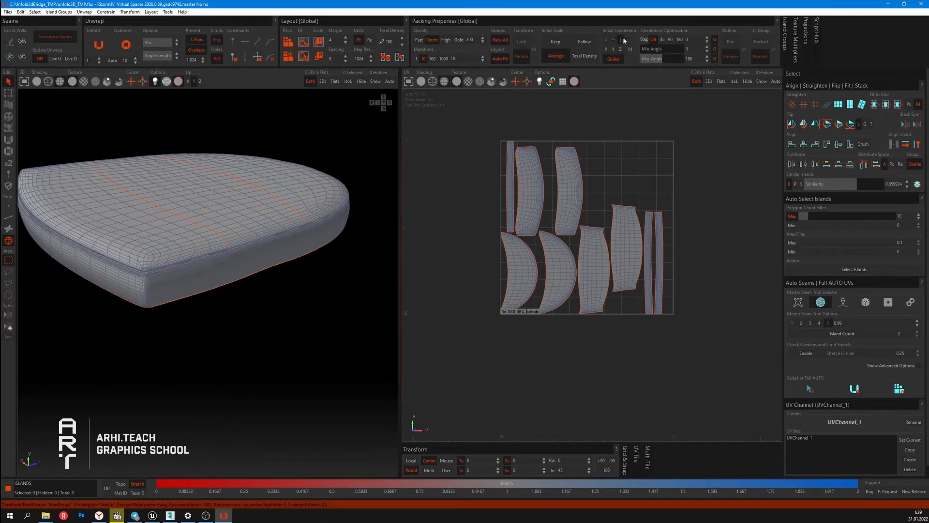
# - Set the initial orientation to vertical and repack the islands, trying orientation optimization steps of 90 and 45 degrees
pyautogui.click(622, 39)
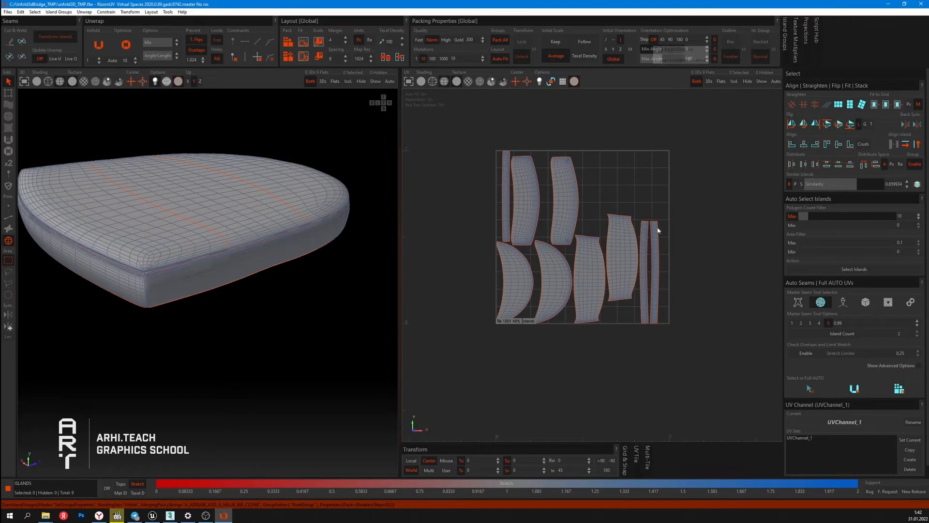
pyautogui.click(614, 41)
pyautogui.click(621, 41)
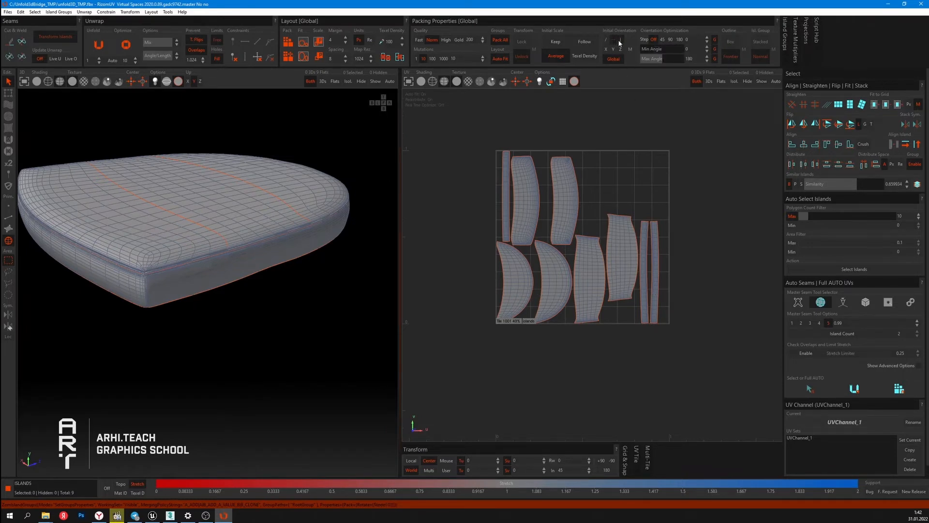
pyautogui.click(670, 40)
pyautogui.click(287, 41)
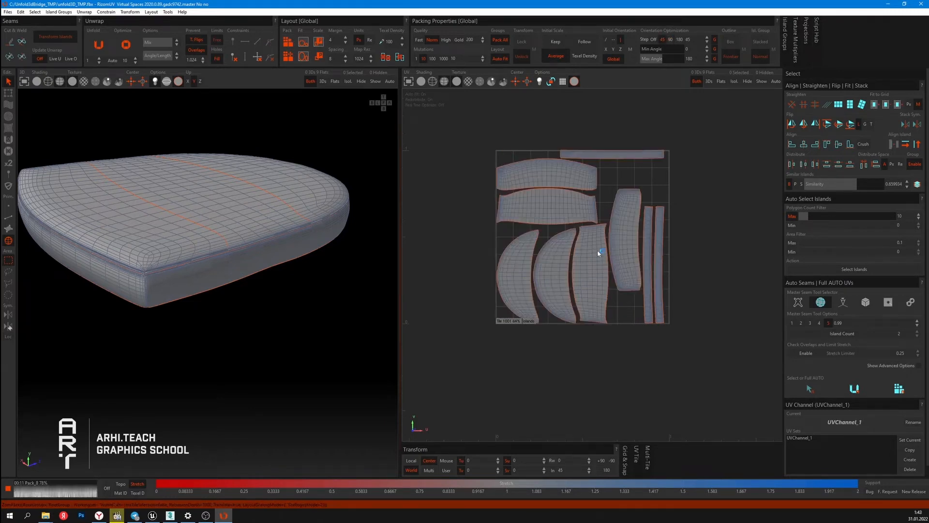
pyautogui.click(662, 39)
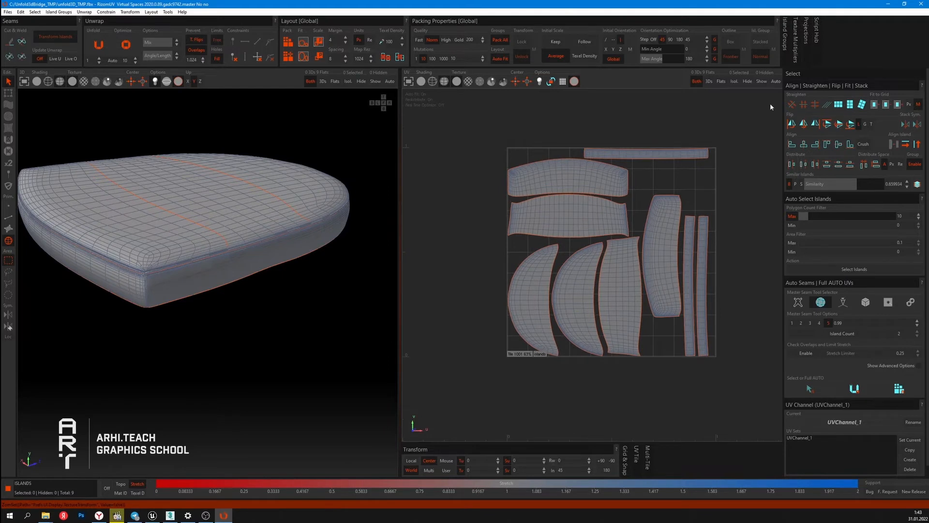
pyautogui.click(785, 31)
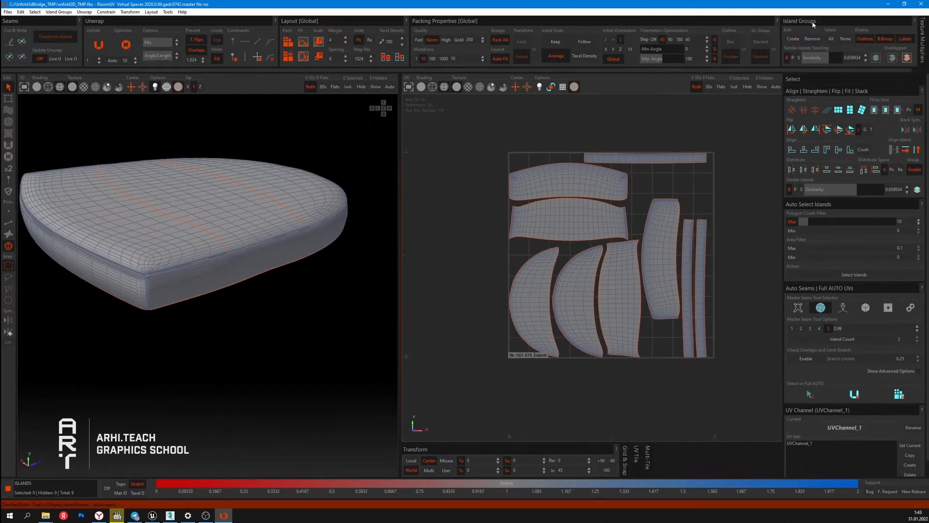
pyautogui.click(812, 21)
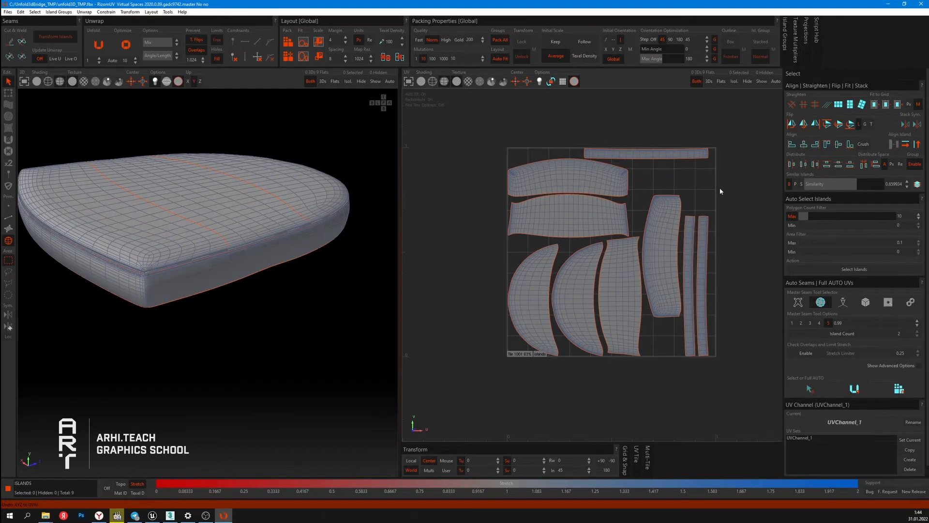
# - Weld all the islands into one uncut island, unfold it and clear the selection
pyautogui.hotkey('ctrl', 'a')
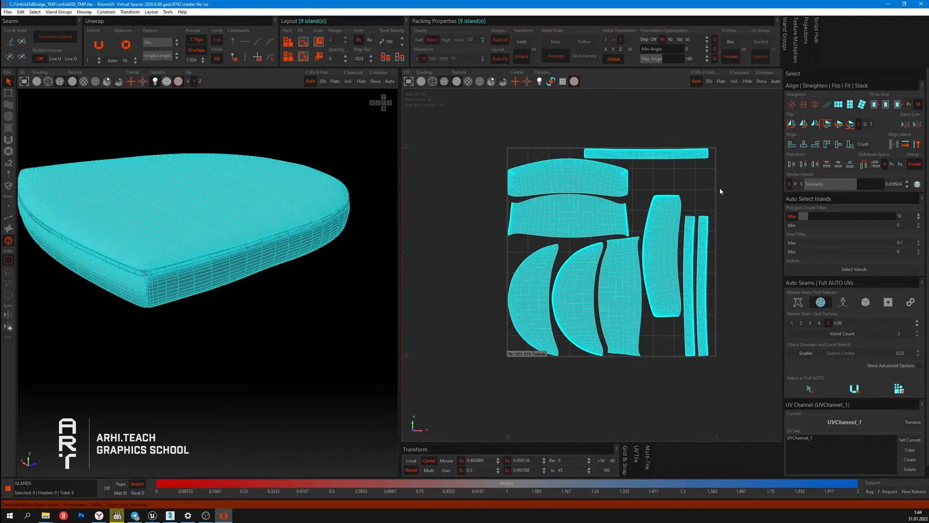
pyautogui.press('w')
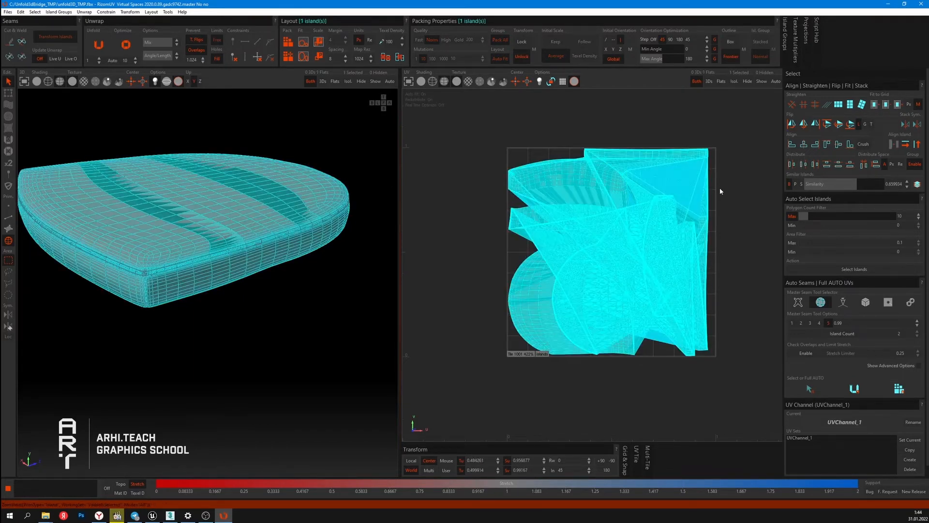
pyautogui.press('u')
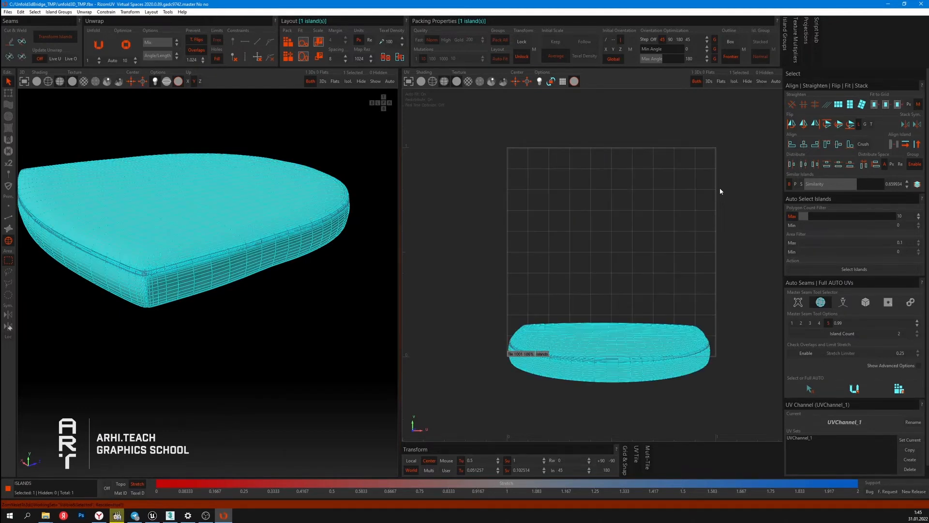
pyautogui.click(590, 300)
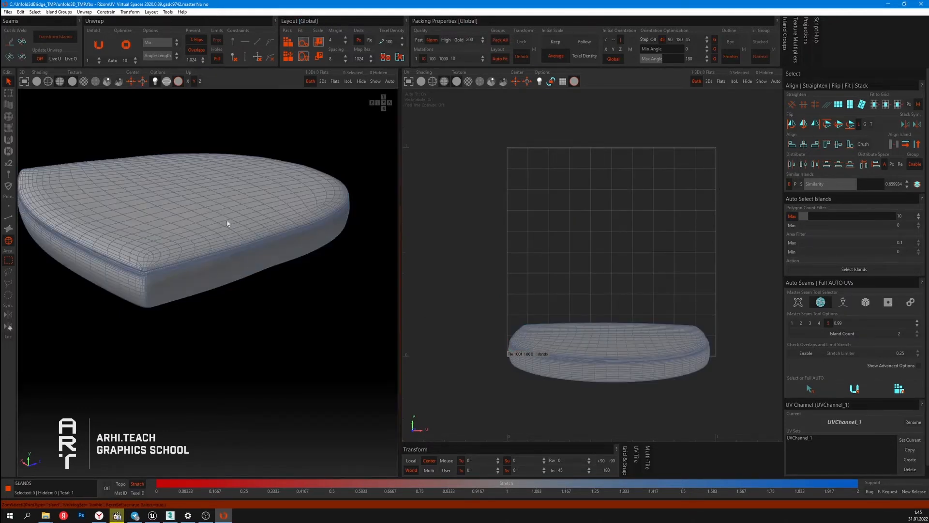
# - Set the auto seams method to Hierarchical Pelt with the Leaf, Branch and Trunk options enabled
pyautogui.keyDown('alt'); pyautogui.moveTo(251, 260); pyautogui.dragTo(232, 237); pyautogui.keyUp('alt')
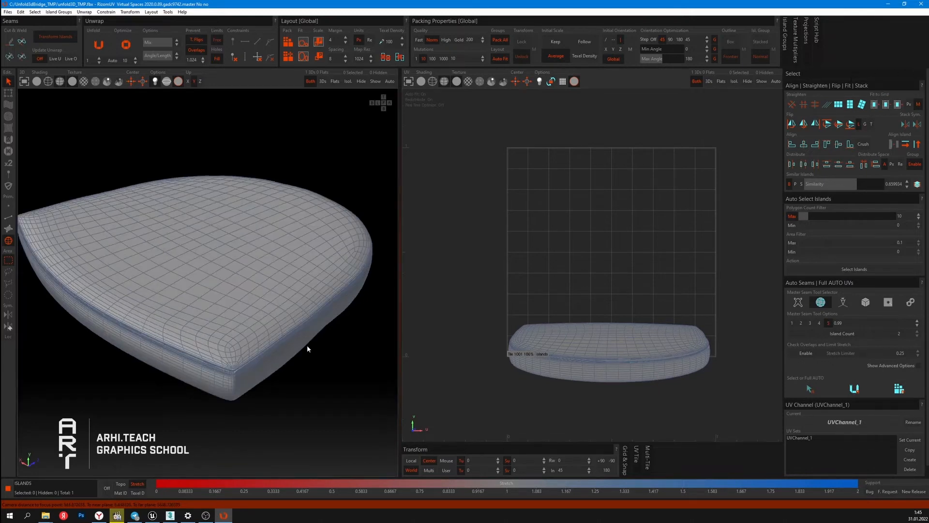
pyautogui.keyDown('alt'); pyautogui.moveTo(306, 347); pyautogui.dragTo(306, 353); pyautogui.keyUp('alt')
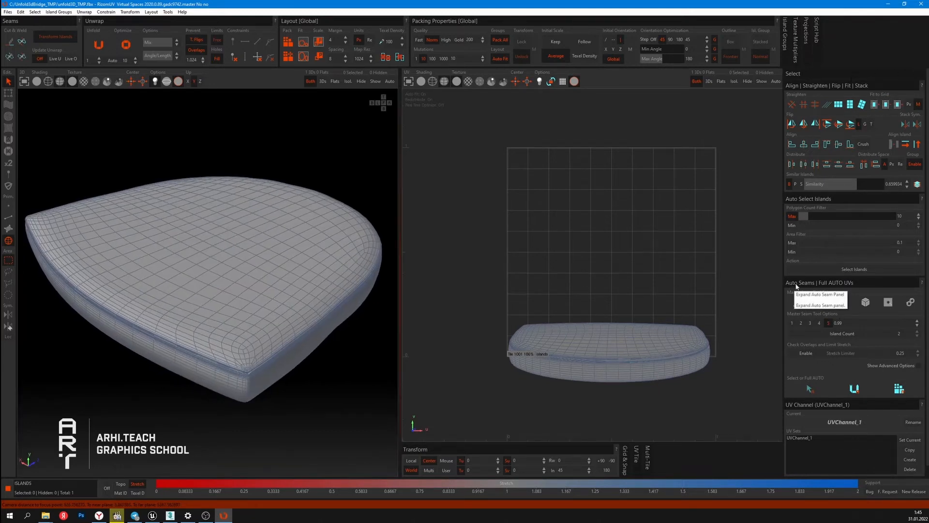
pyautogui.click(815, 286)
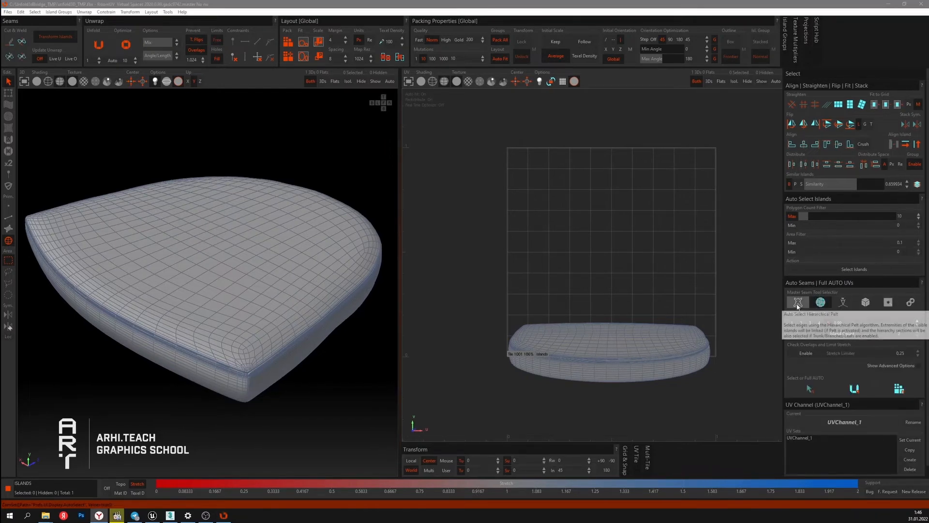
pyautogui.click(798, 305)
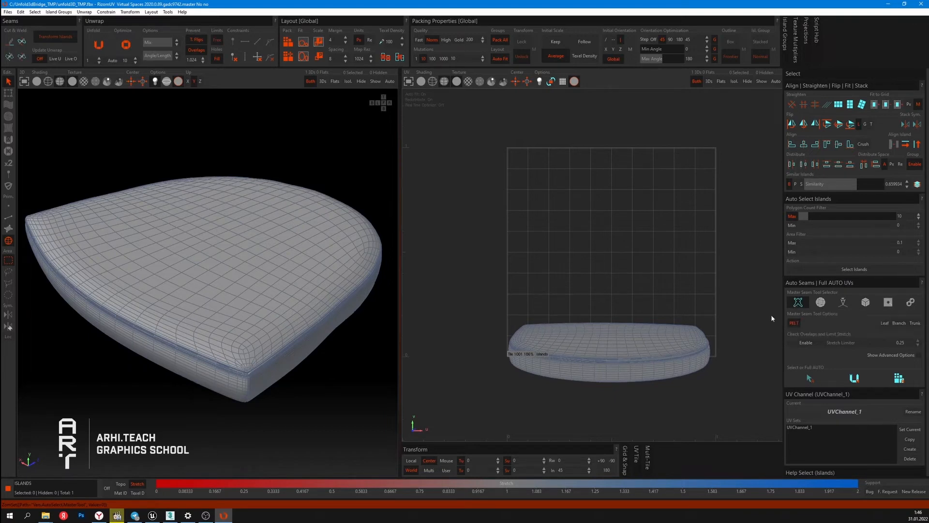
pyautogui.click(884, 323)
pyautogui.click(898, 324)
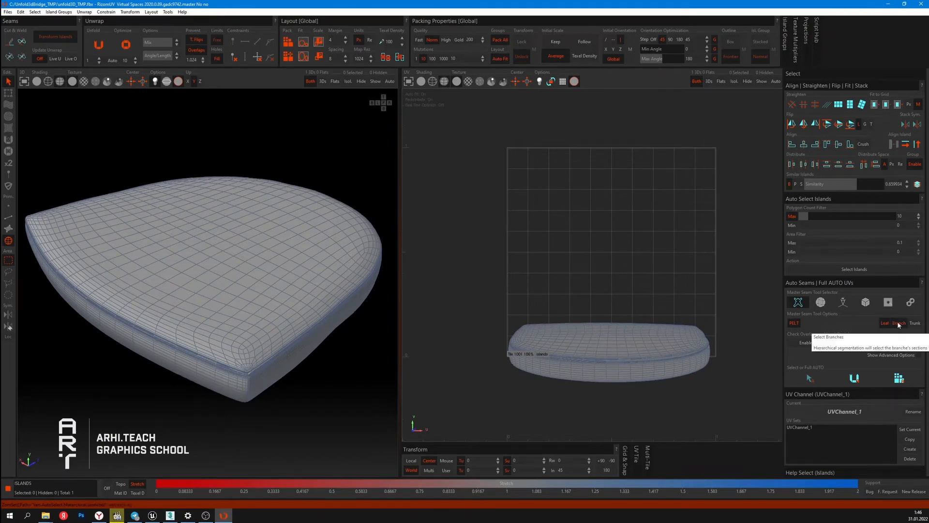
pyautogui.click(915, 323)
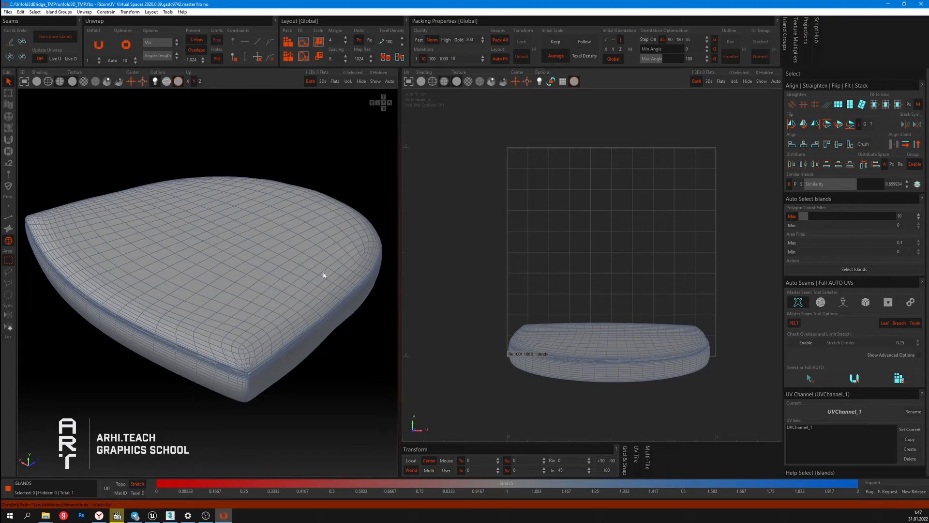
# - Switch to edge selection and auto-select the cushion's seam edges with the pelt method
pyautogui.click(8, 218)
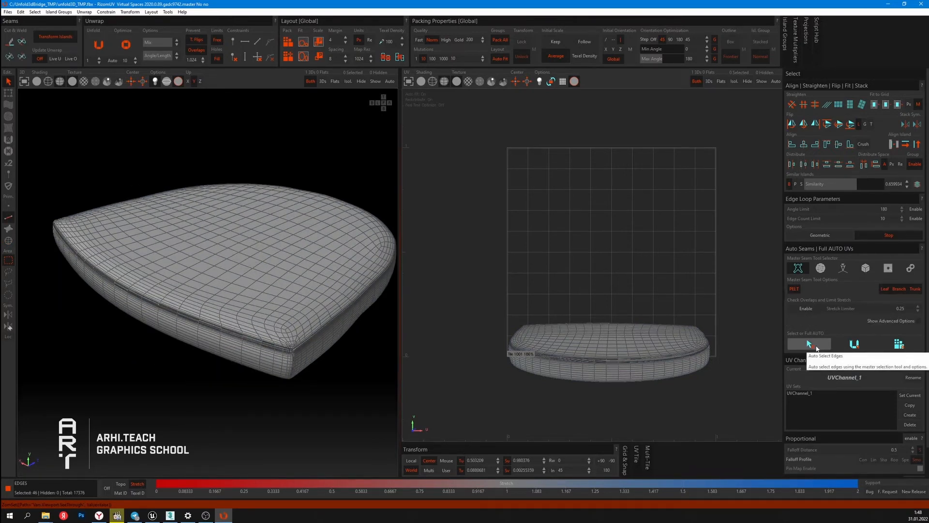
pyautogui.click(816, 348)
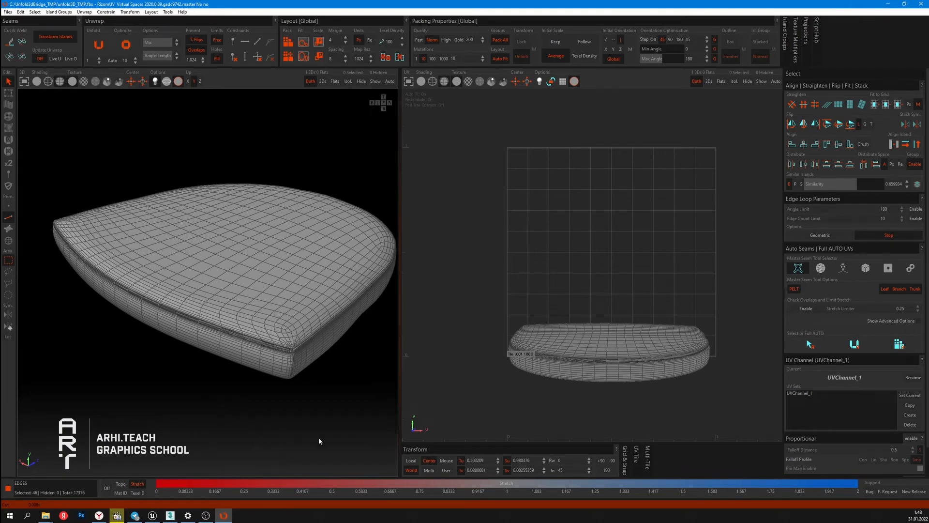
# - Unfold the cushion automatically along the auto-selected pelt seam edges after examining them along the rim and corner
pyautogui.keyDown('alt'); pyautogui.moveTo(277, 389); pyautogui.dragTo(174, 413); pyautogui.keyUp('alt')
pyautogui.scroll(5, 165, 430)
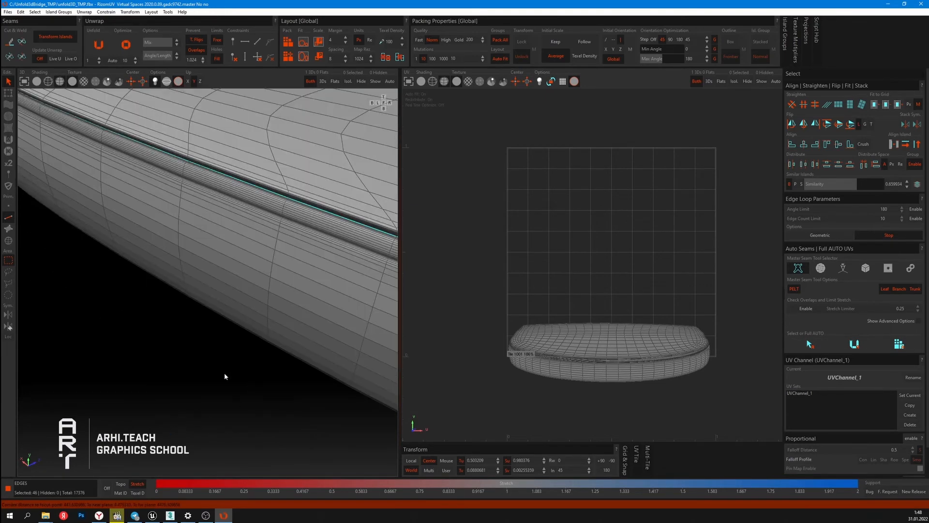
pyautogui.keyDown('alt'); pyautogui.moveTo(224, 374); pyautogui.dragTo(199, 363); pyautogui.keyUp('alt')
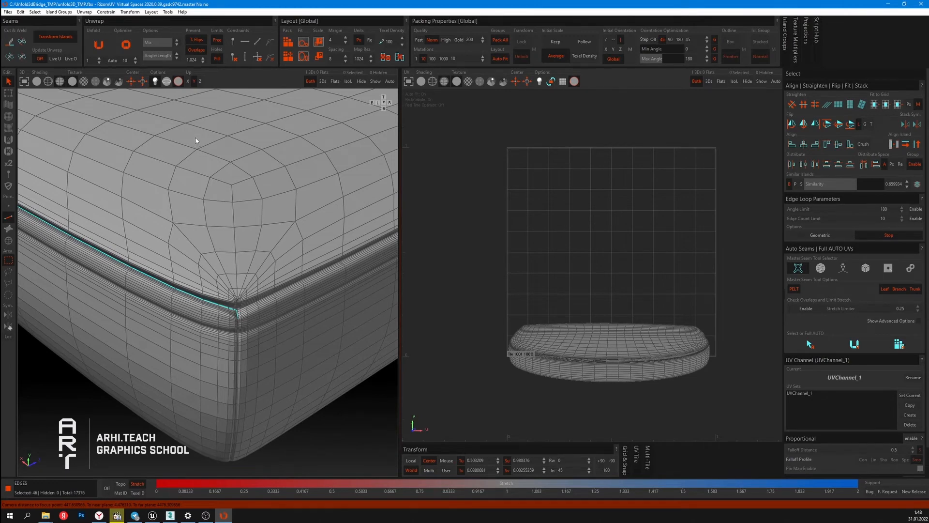
pyautogui.scroll(-5, 245, 300)
pyautogui.keyDown('alt'); pyautogui.moveTo(245, 301); pyautogui.dragTo(253, 305); pyautogui.keyUp('alt')
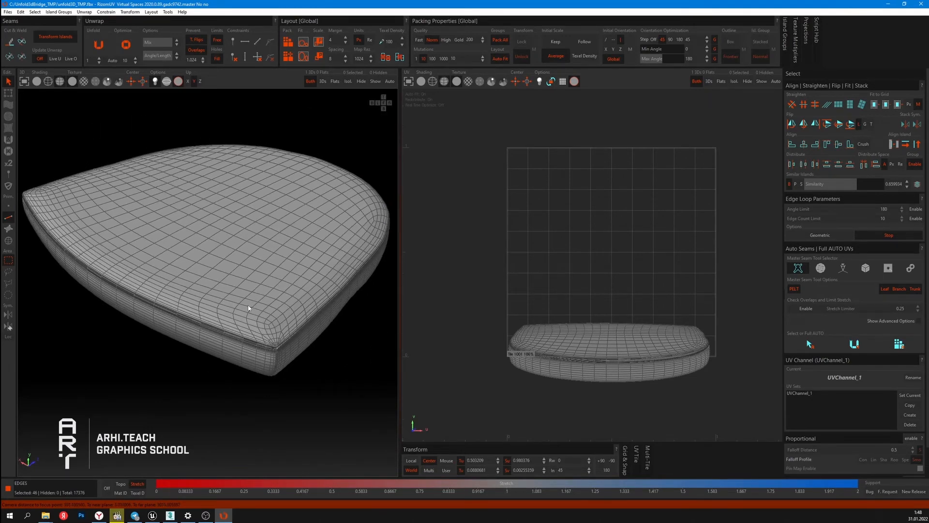
pyautogui.click(854, 343)
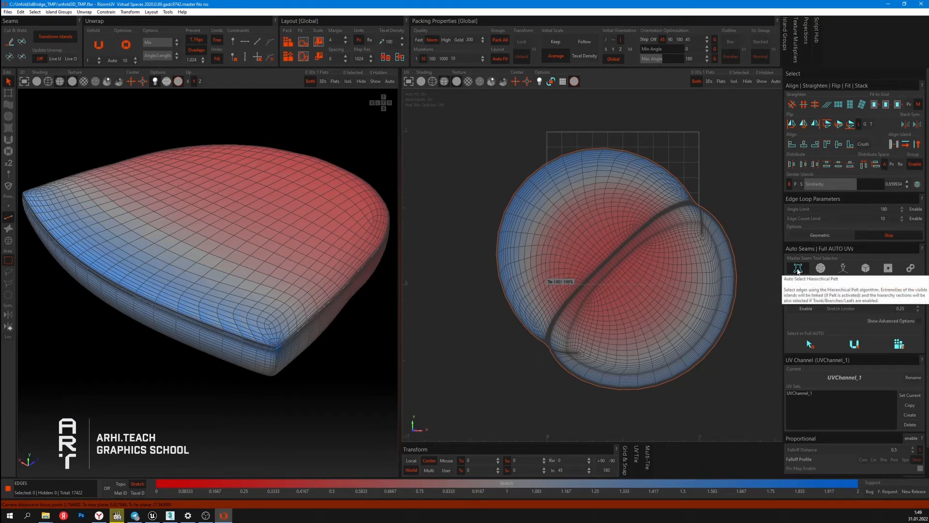
pyautogui.moveTo(630, 201); pyautogui.dragTo(622, 219, button='middle')
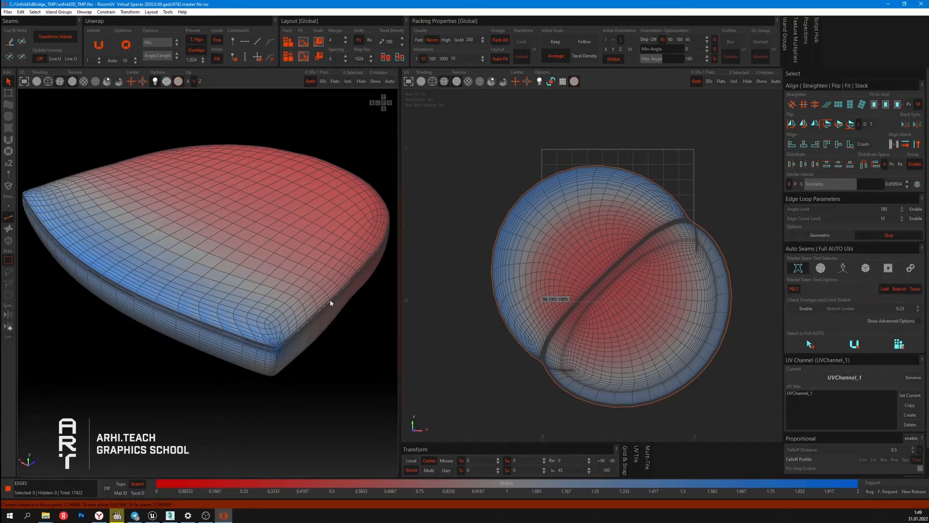
pyautogui.moveTo(610, 285); pyautogui.dragTo(622, 294, button='middle')
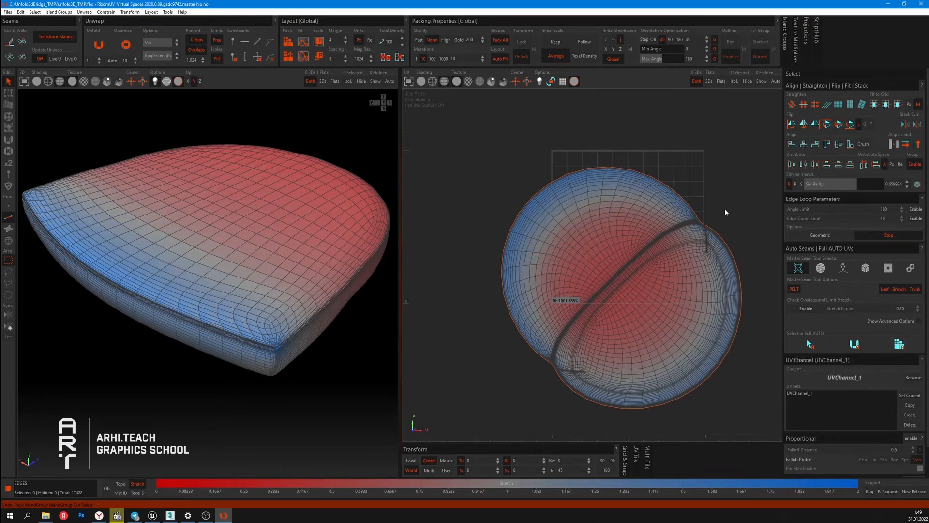
# - Try packing the pelt-unfolded island, and undo the pelt unwrap
pyautogui.press('p')
pyautogui.scroll(-2, 674, 264)
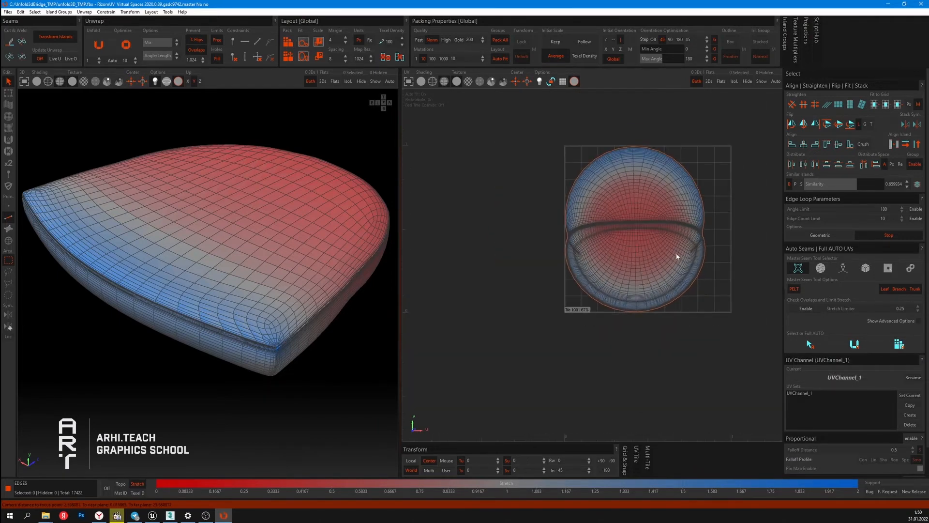
pyautogui.hotkey('ctrl', 'z')
# - Auto-select the cushion's seam edges with the Mosaic method at 0.99 and unfold it automatically with the same settings
pyautogui.click(820, 269)
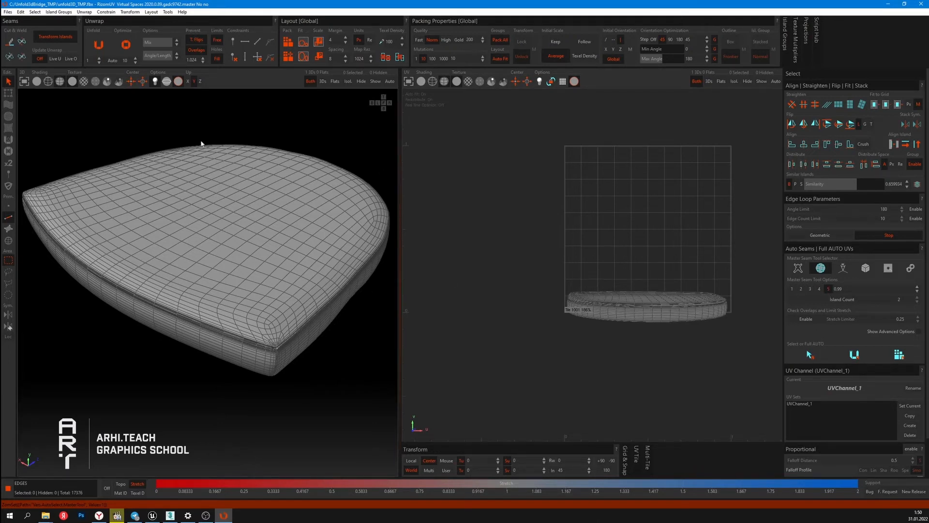
pyautogui.click(809, 354)
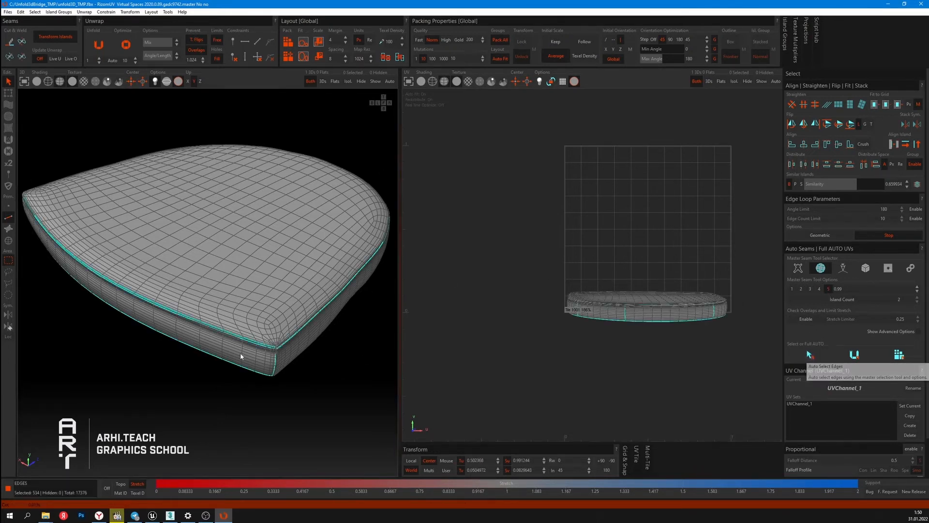
pyautogui.keyDown('alt'); pyautogui.moveTo(243, 357); pyautogui.dragTo(228, 327); pyautogui.keyUp('alt')
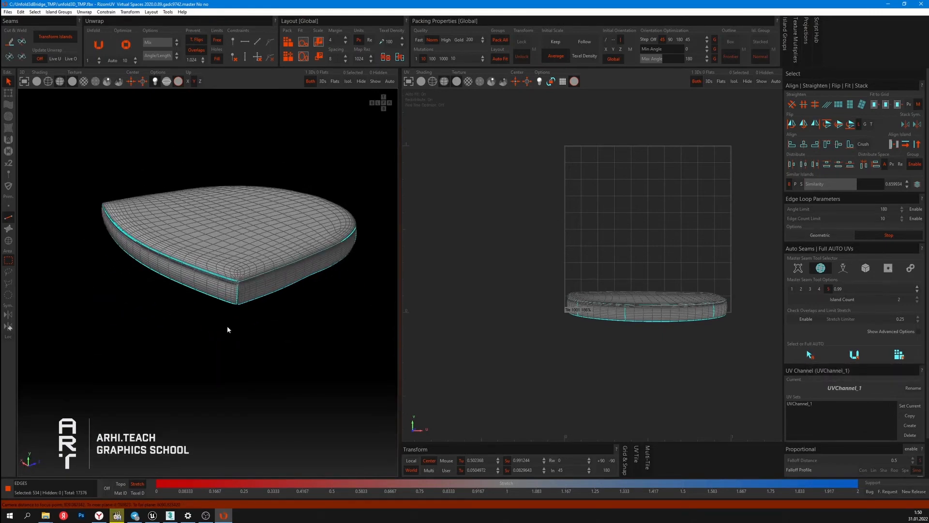
pyautogui.keyDown('alt'); pyautogui.moveTo(585, 321); pyautogui.dragTo(611, 353, button='middle'); pyautogui.keyUp('alt')
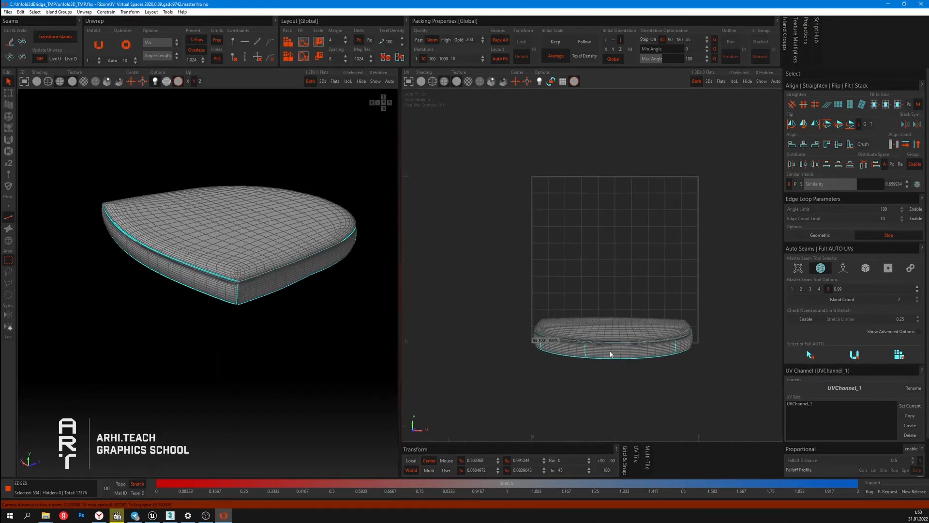
pyautogui.click(854, 354)
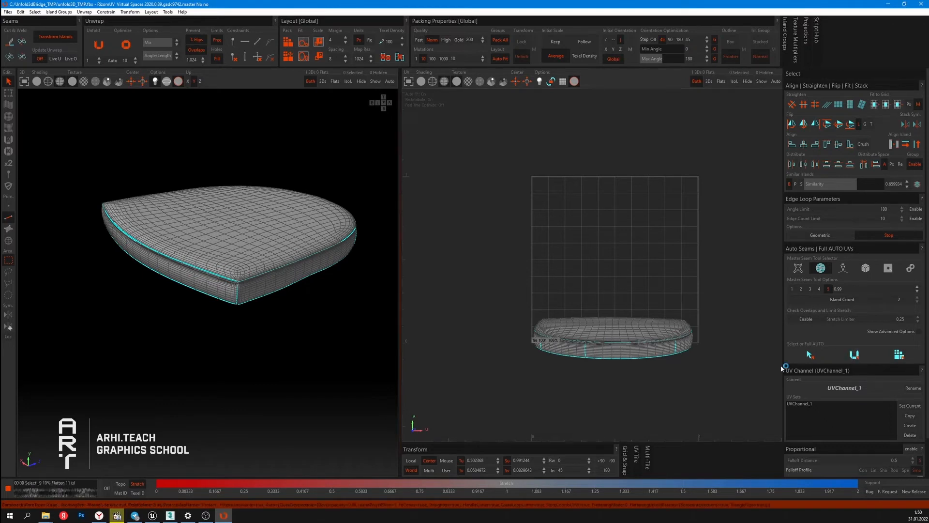
pyautogui.keyDown('alt'); pyautogui.moveTo(682, 363); pyautogui.dragTo(681, 329, button='middle'); pyautogui.keyUp('alt')
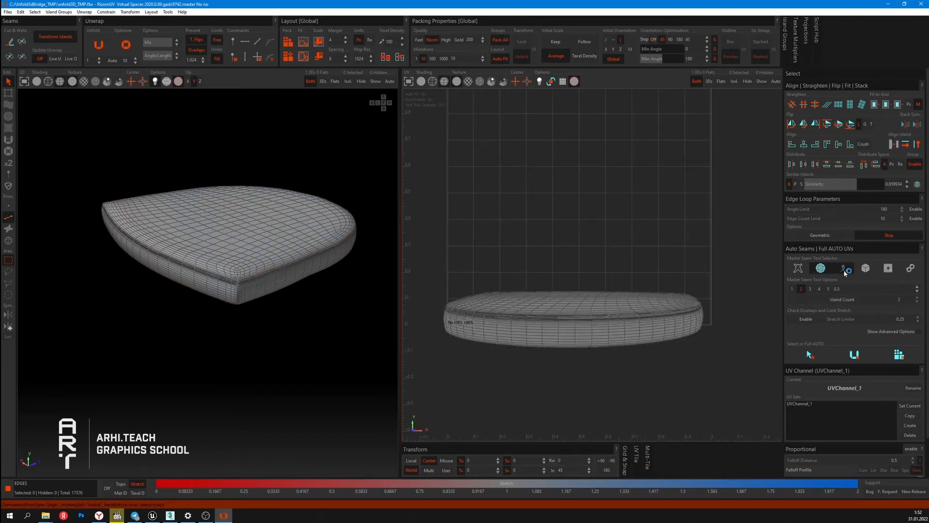
# - Set the auto seams method to Sharp Edges with an angle of 37.8 and auto-select the cushion's edges
pyautogui.click(844, 269)
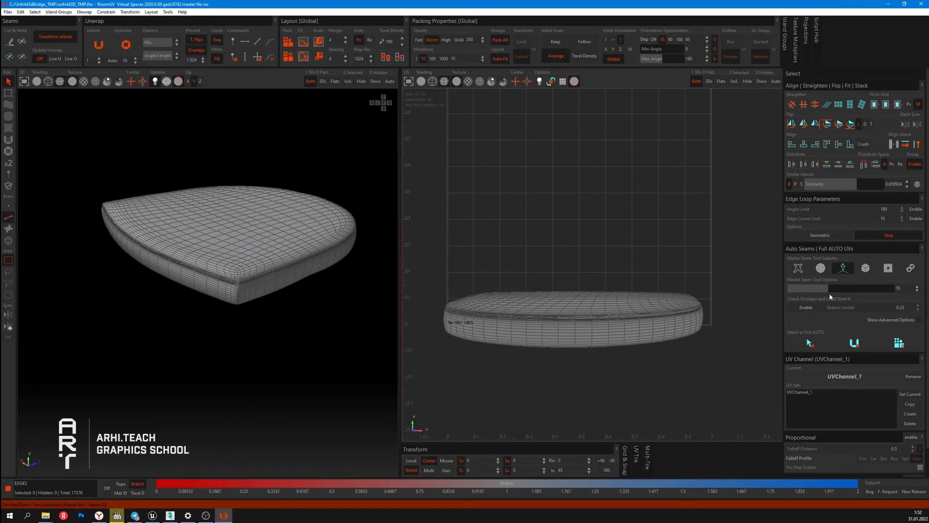
pyautogui.moveTo(827, 290)
pyautogui.mouseDown()
pyautogui.moveTo(877, 291)
pyautogui.moveTo(809, 290)
pyautogui.mouseUp()
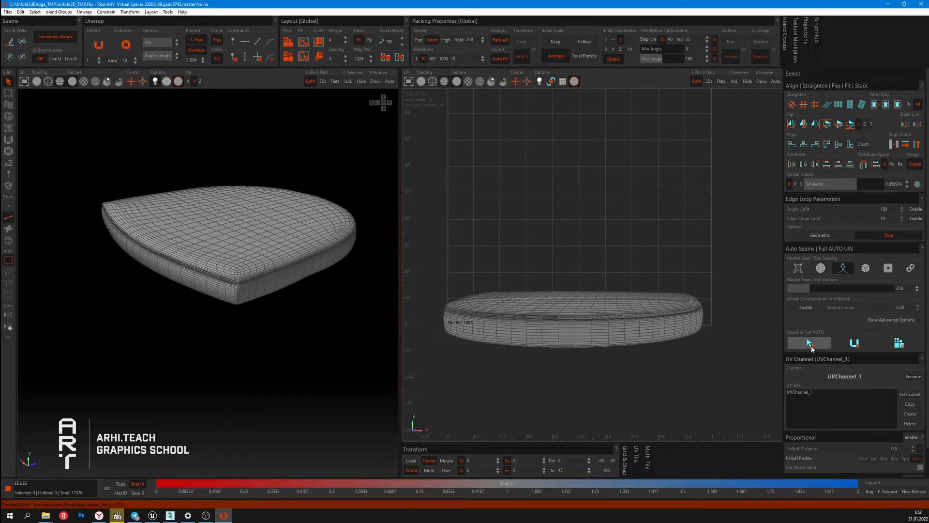
pyautogui.click(811, 344)
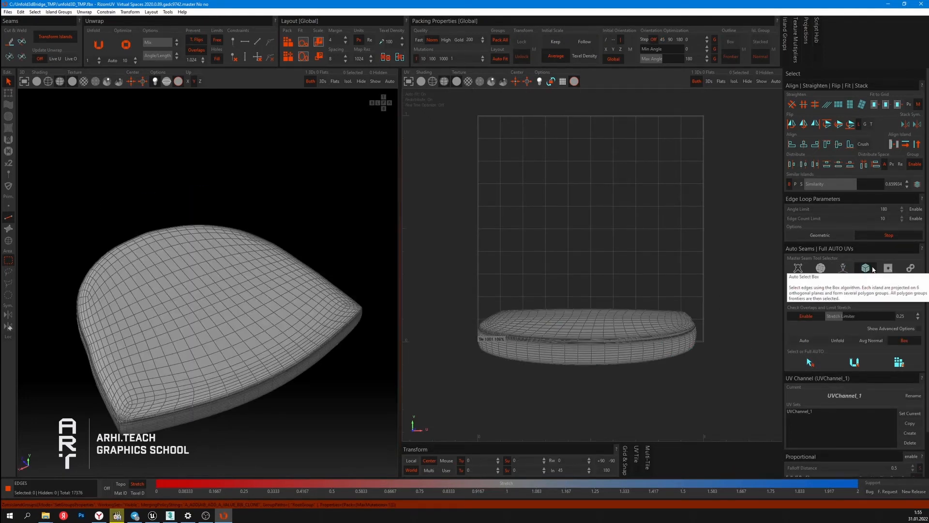
# - Set the auto seams method to Box, enable all its axis options including X-Y+, and auto-select the cushion's seam edges
pyautogui.click(860, 268)
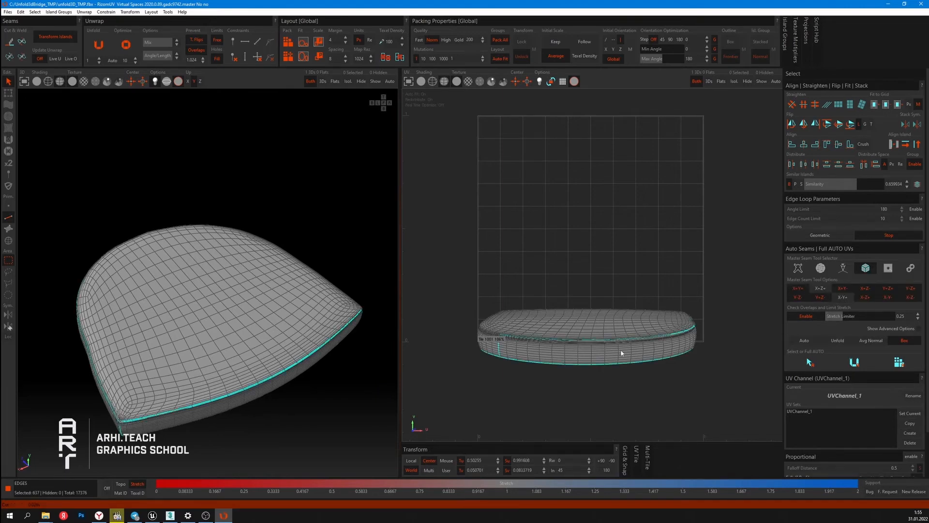
pyautogui.keyDown('alt'); pyautogui.moveTo(236, 380); pyautogui.dragTo(210, 350); pyautogui.keyUp('alt')
pyautogui.click(843, 297)
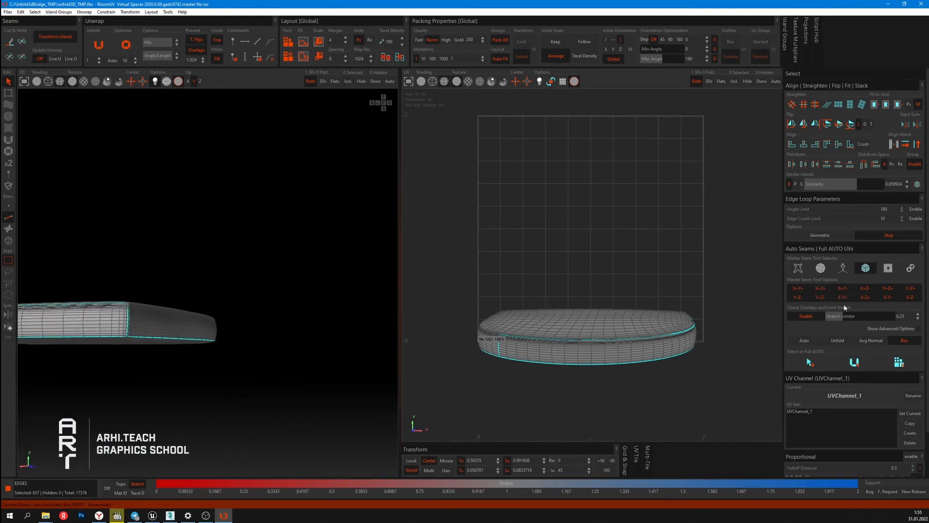
pyautogui.click(809, 362)
pyautogui.keyDown('alt'); pyautogui.moveTo(193, 339); pyautogui.dragTo(209, 338); pyautogui.keyUp('alt')
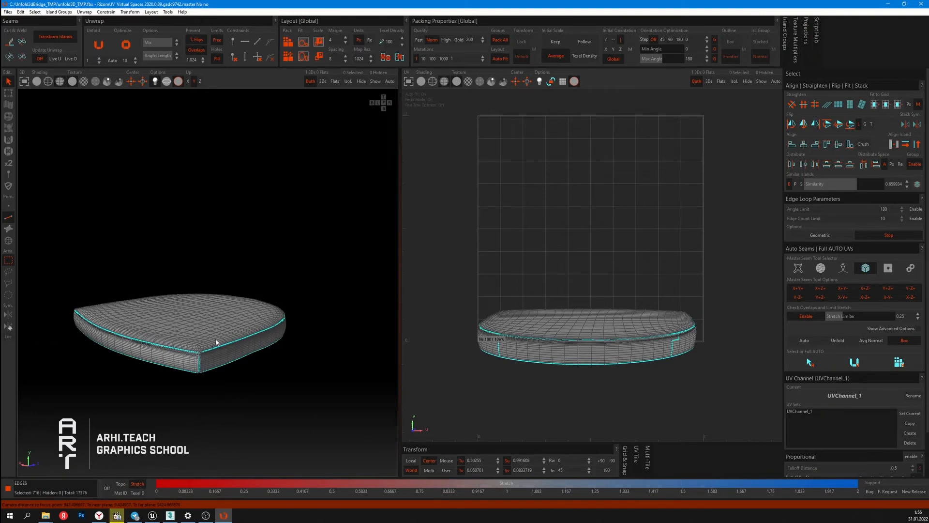
# - Cut the cushion along the selected box seams and inspect the cuts at the front corner
pyautogui.press('c')
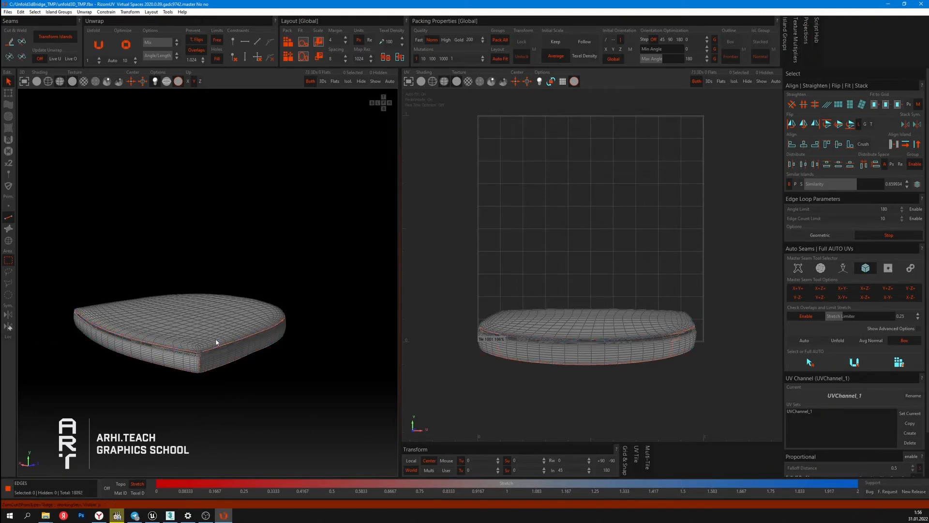
pyautogui.scroll(10, 213, 344)
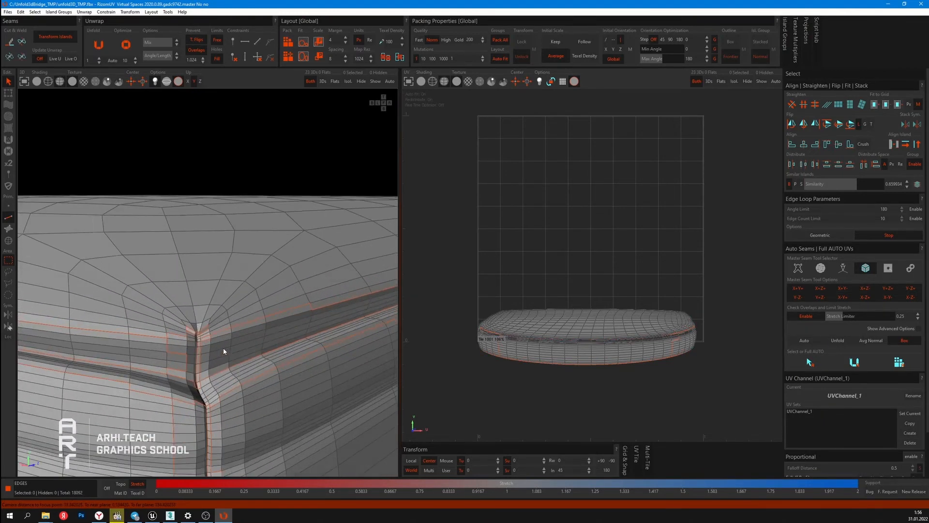
pyautogui.scroll(-10, 264, 352)
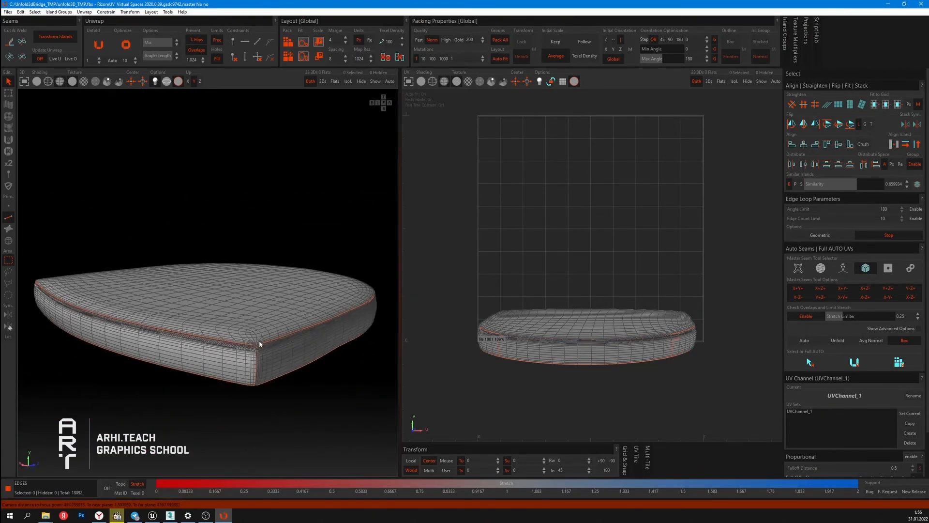
pyautogui.keyDown('alt'); pyautogui.moveTo(285, 347); pyautogui.dragTo(283, 352, button='middle'); pyautogui.keyUp('alt')
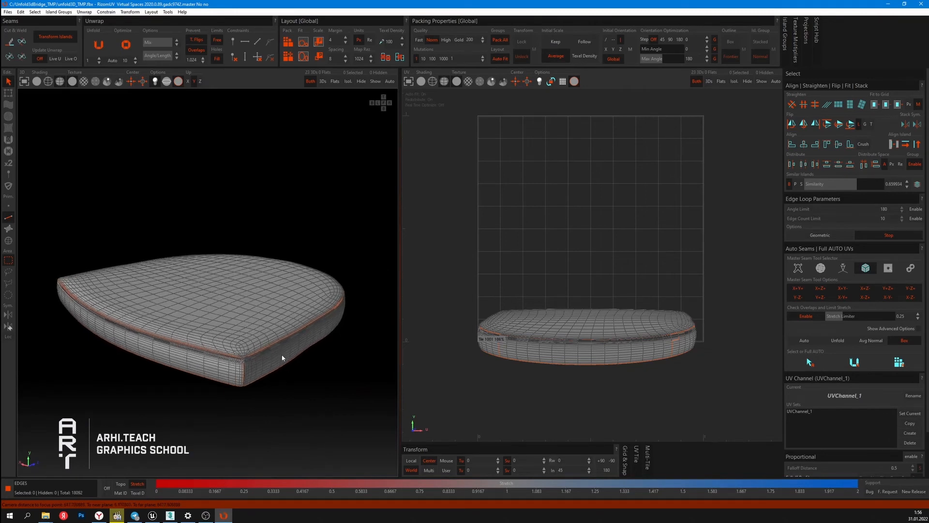
# - Unfold the box-cut islands and pack them into the UV tile, examining the smallest pieces
pyautogui.press('u')
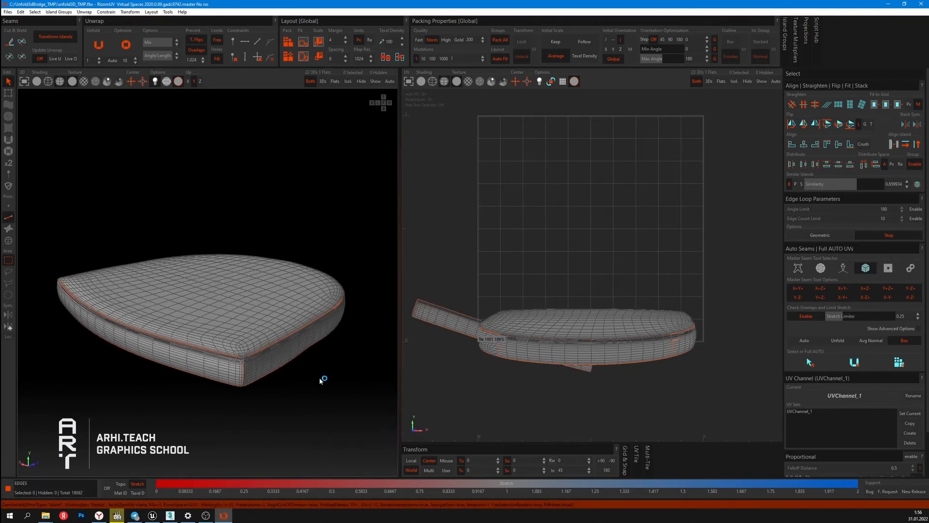
pyautogui.press('u')
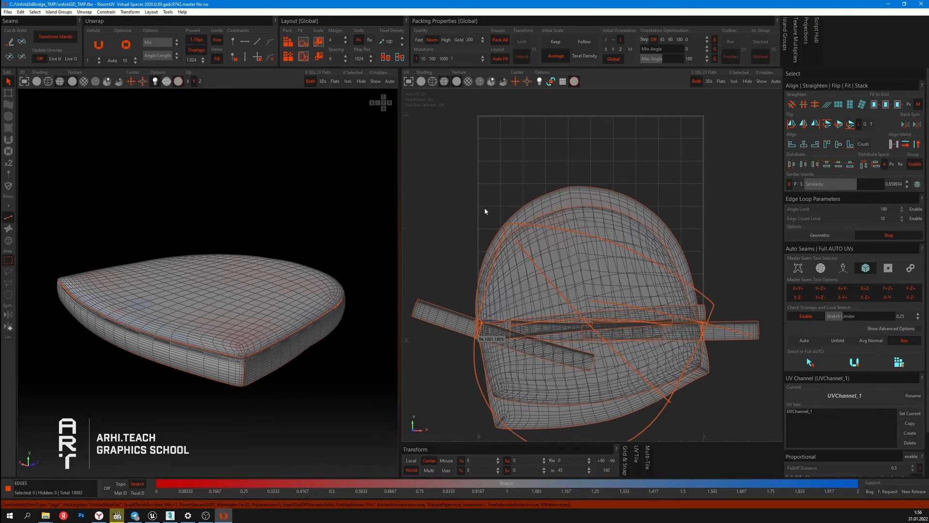
pyautogui.press('p')
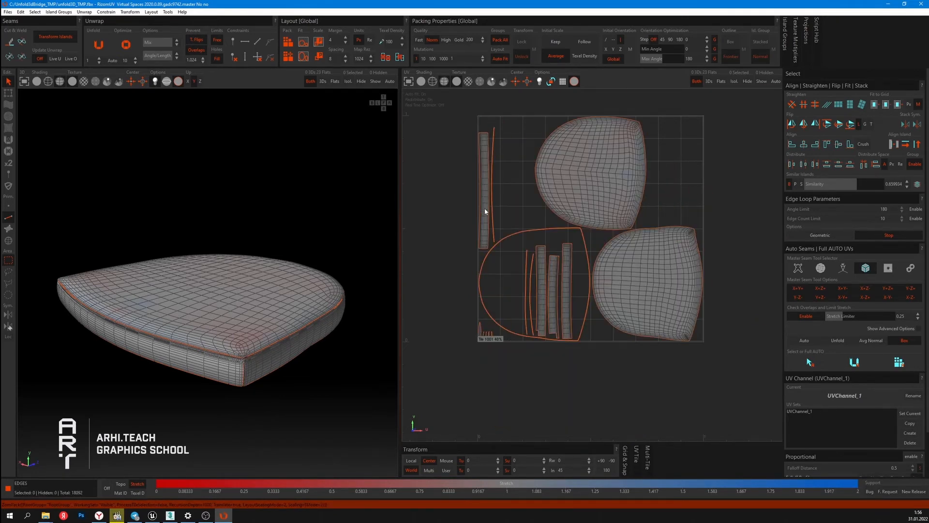
pyautogui.scroll(5, 478, 267)
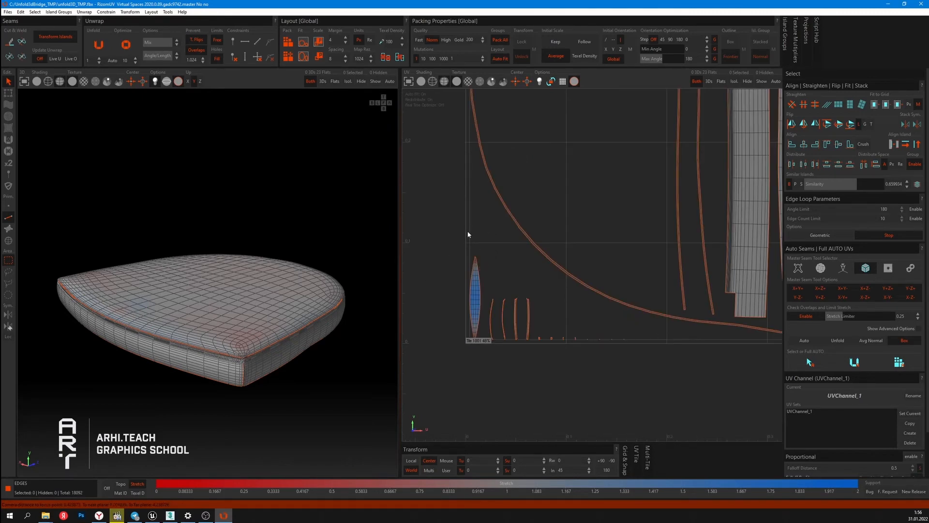
pyautogui.scroll(-5, 479, 355)
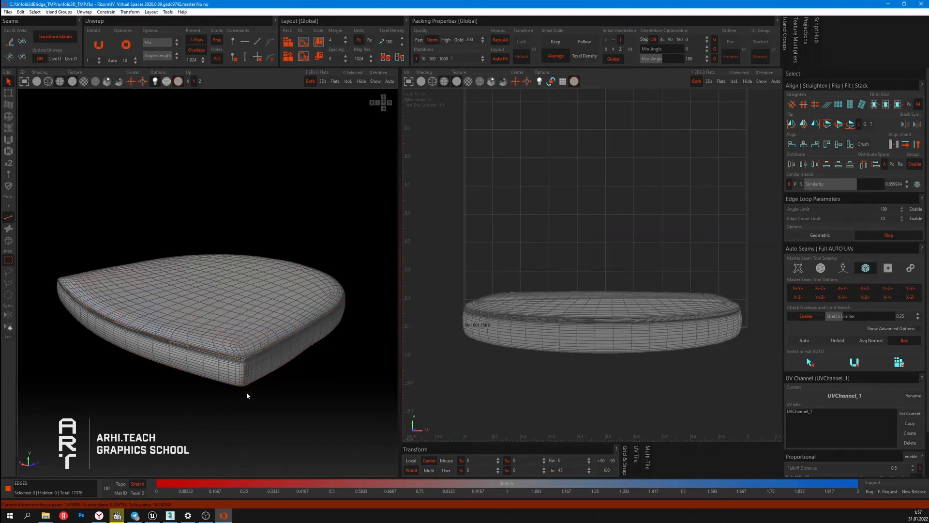
# - Select the edge loop running along the groove below the cushion's top surface and cut it
pyautogui.scroll(10, 247, 393)
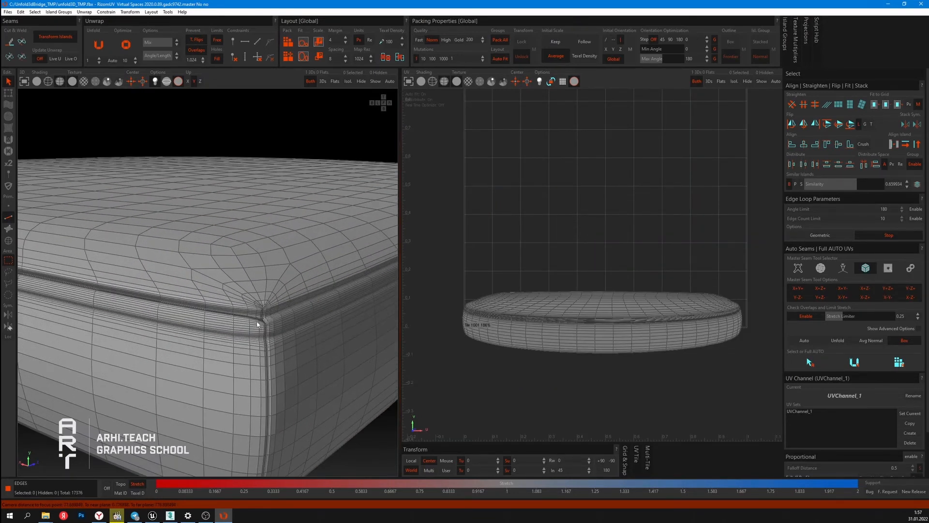
pyautogui.doubleClick(283, 312)
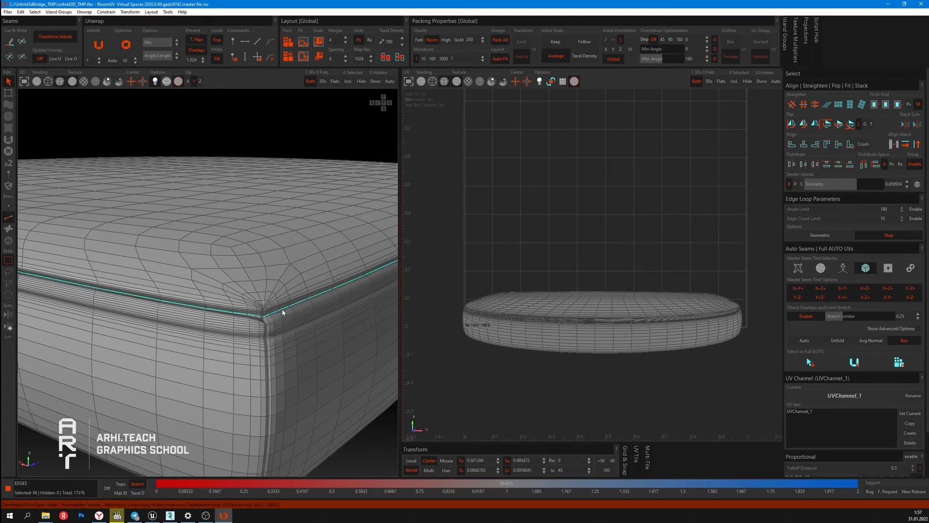
pyautogui.scroll(3, 283, 312)
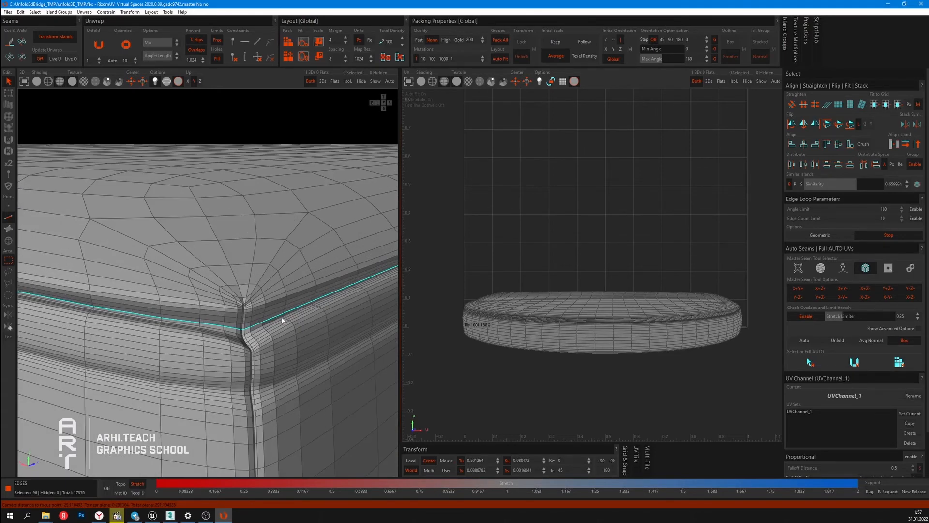
pyautogui.press('c')
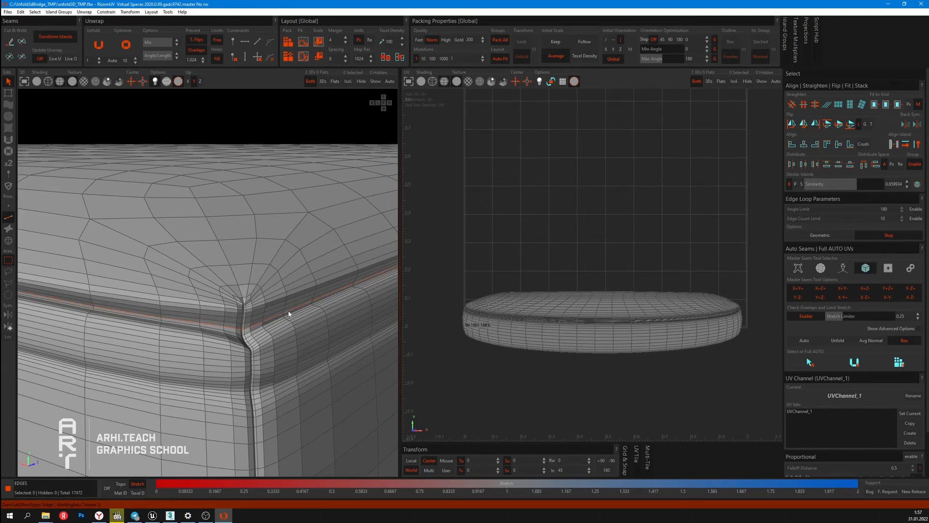
# - Select the edge loop around the cushion's bottom rim and cut it
pyautogui.scroll(-4, 288, 314)
pyautogui.keyDown('alt'); pyautogui.moveTo(294, 379); pyautogui.dragTo(298, 406); pyautogui.keyUp('alt')
pyautogui.keyDown('alt'); pyautogui.moveTo(298, 407); pyautogui.dragTo(286, 333, button='middle'); pyautogui.keyUp('alt')
pyautogui.scroll(3, 286, 332)
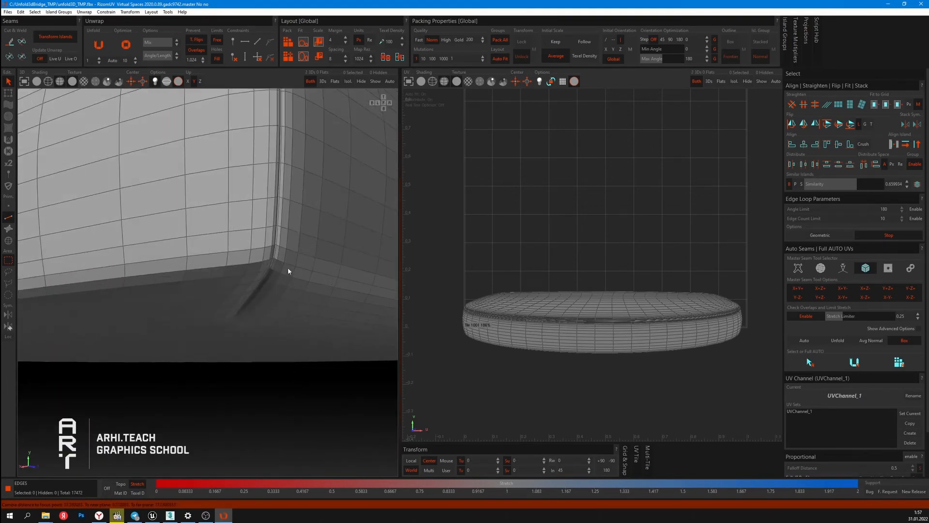
pyautogui.doubleClick(300, 271)
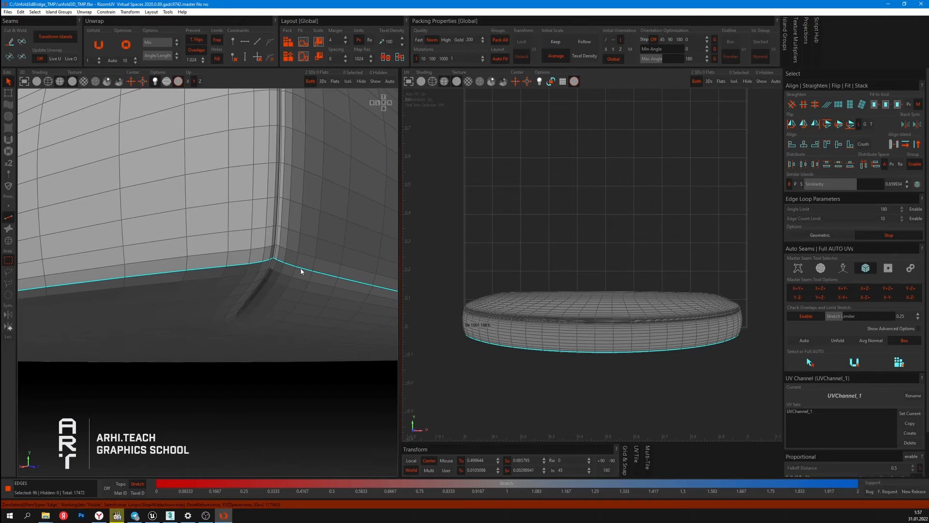
pyautogui.press('c')
pyautogui.scroll(-4, 269, 321)
pyautogui.keyDown('alt'); pyautogui.moveTo(270, 321); pyautogui.dragTo(307, 378); pyautogui.keyUp('alt')
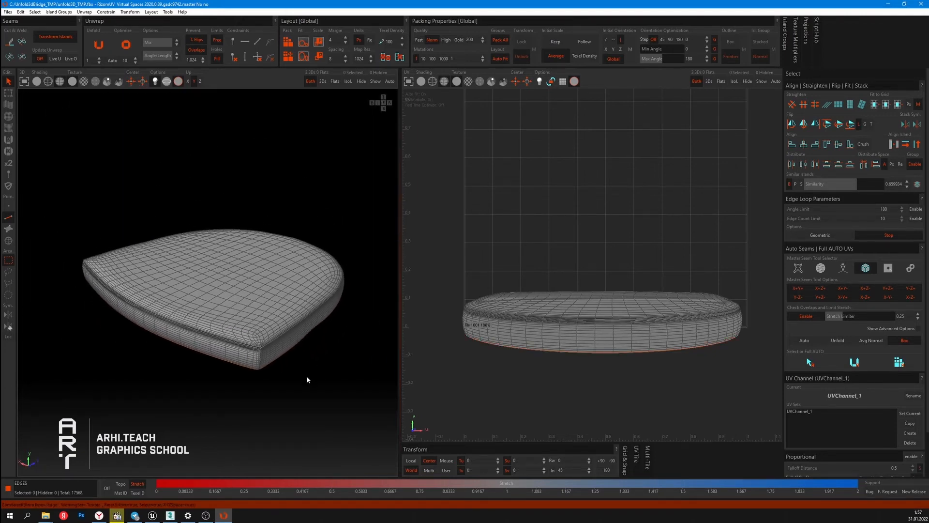
# - Unfold the cushion along its cut rim loops and pack the islands into the UV tile
pyautogui.press('u')
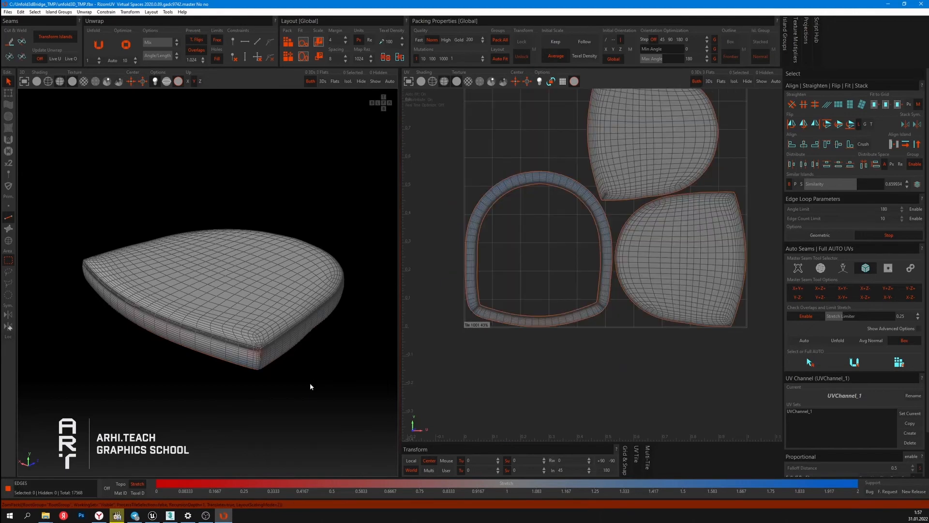
pyautogui.press('p')
pyautogui.keyDown('alt'); pyautogui.moveTo(564, 236); pyautogui.dragTo(551, 317, button='middle'); pyautogui.keyUp('alt')
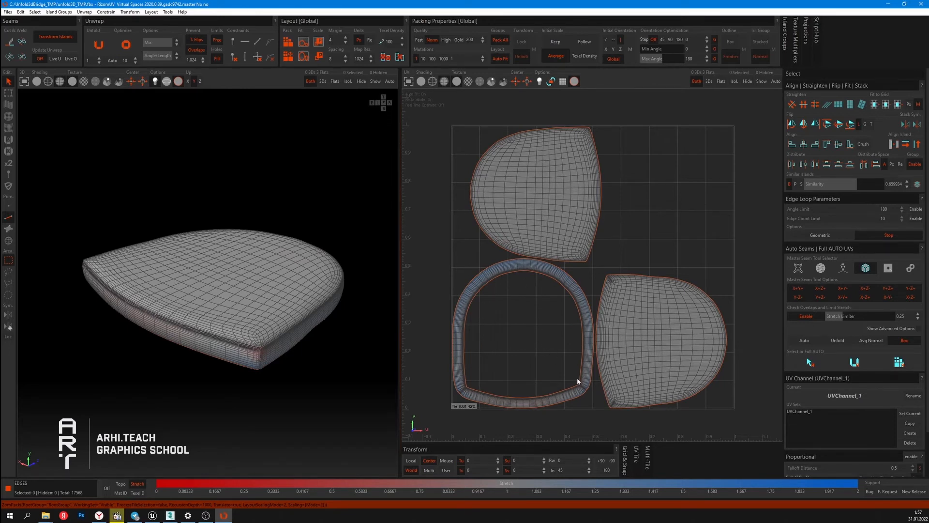
pyautogui.keyDown('alt'); pyautogui.moveTo(545, 367); pyautogui.dragTo(556, 357, button='middle'); pyautogui.keyUp('alt')
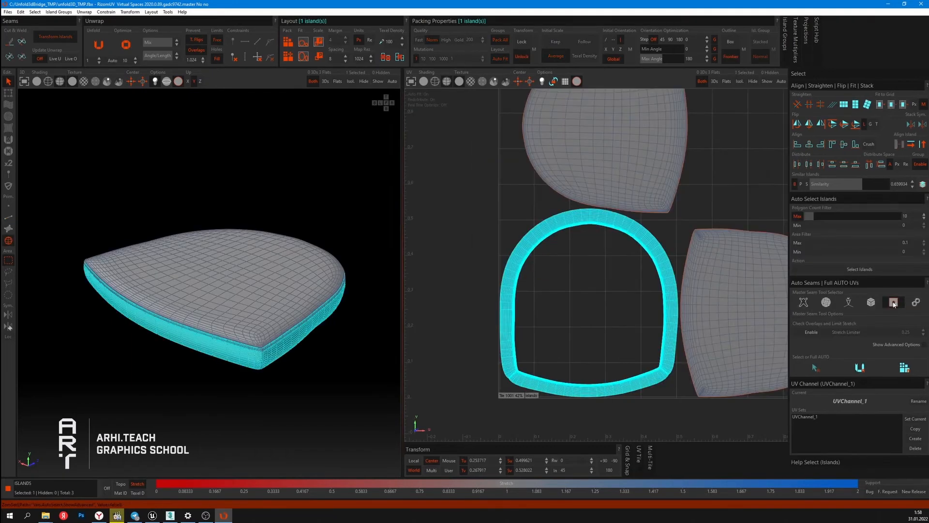
# - Show the advanced auto seam options and cut and flatten the selected side band island with Cut Handles and Open Cylinders enabled
pyautogui.click(924, 344)
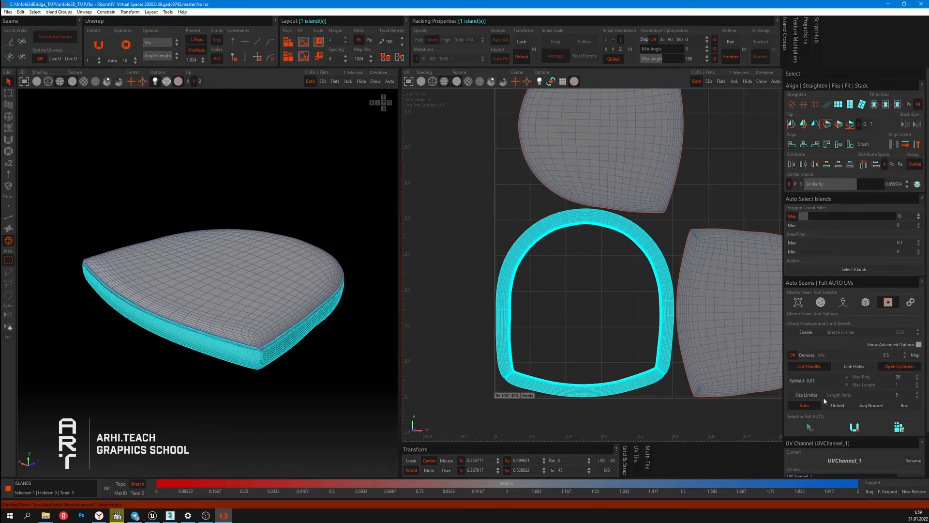
pyautogui.click(854, 427)
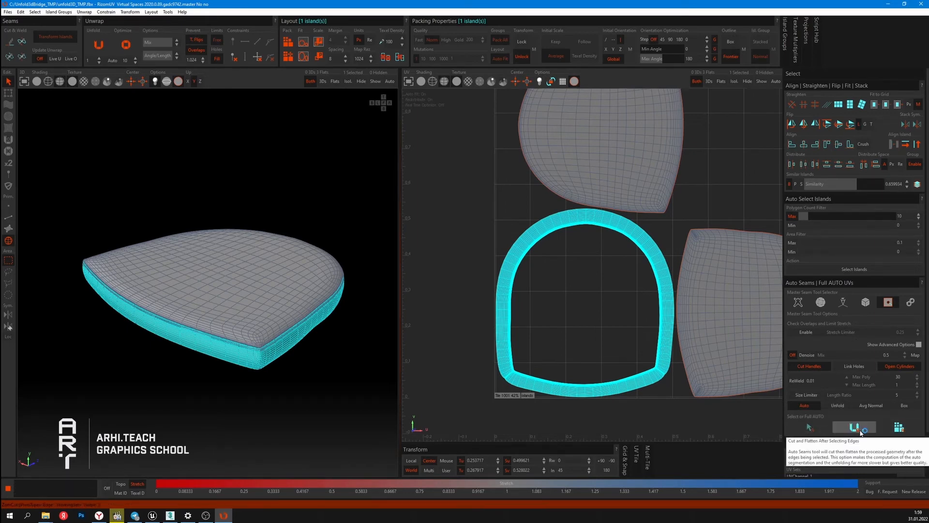
pyautogui.scroll(-5, 635, 310)
pyautogui.scroll(3, 666, 355)
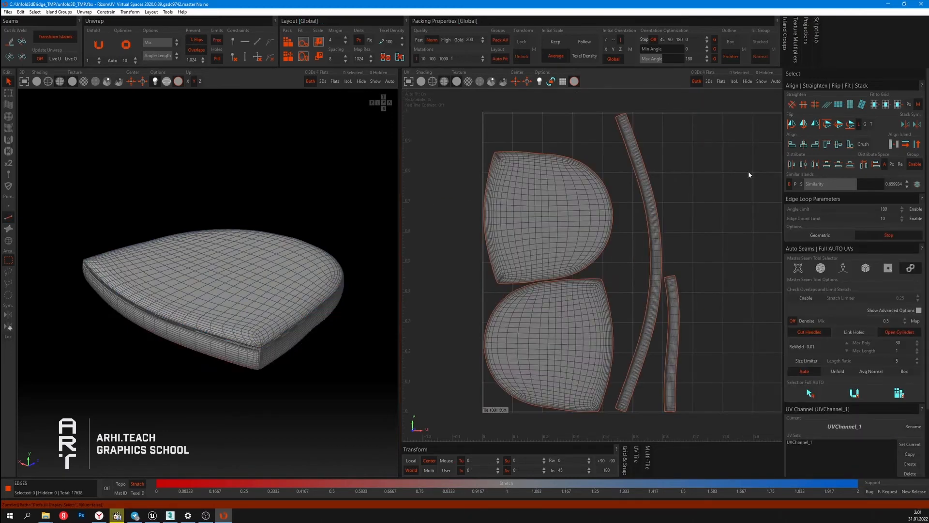
# - Expand the collapsed Select options and look over the packed cushion and strip islands
pyautogui.click(812, 76)
pyautogui.moveTo(678, 200); pyautogui.dragTo(666, 201, button='middle')
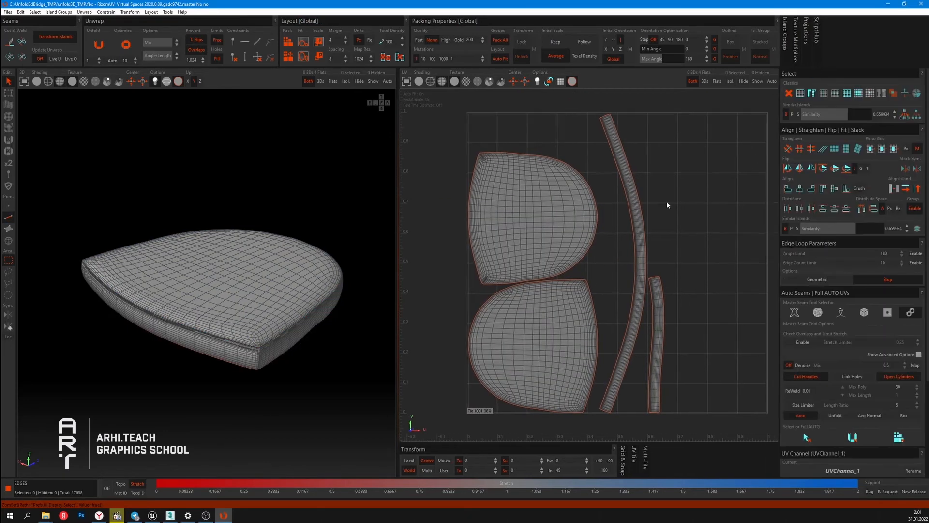
pyautogui.scroll(-2, 660, 196)
pyautogui.scroll(2, 607, 226)
pyautogui.moveTo(634, 243); pyautogui.dragTo(604, 235, button='middle')
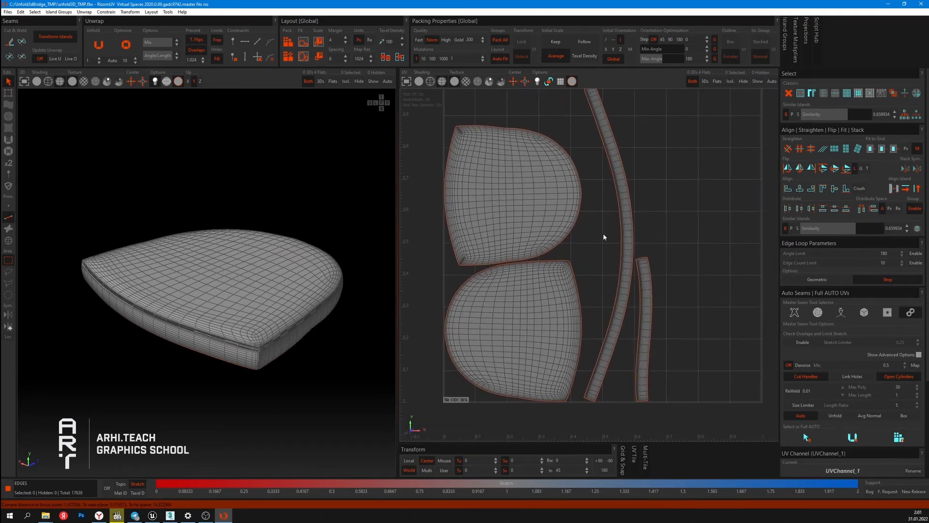
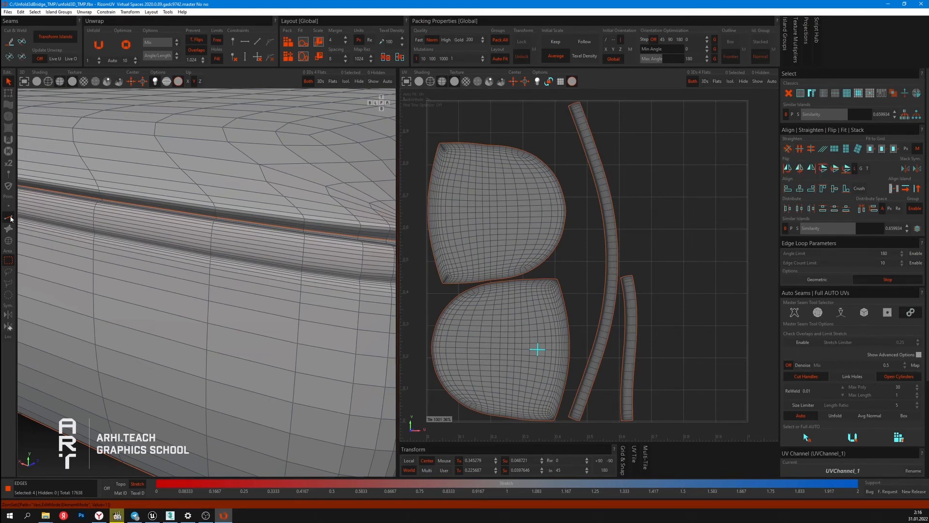
# - Try verticalizing an edge loop that crosses the middle of the upper cushion island
pyautogui.scroll(4, 506, 222)
pyautogui.doubleClick(507, 220)
pyautogui.scroll(-2, 547, 270)
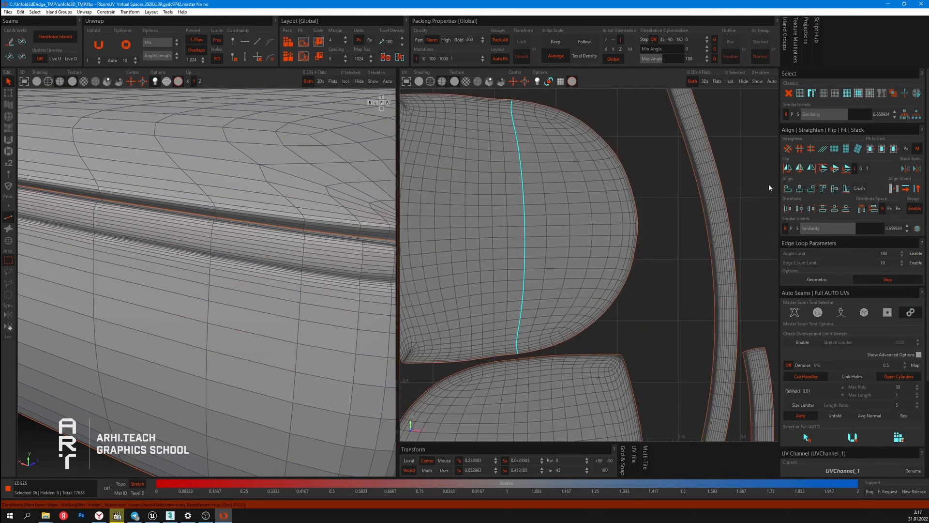
pyautogui.click(817, 152)
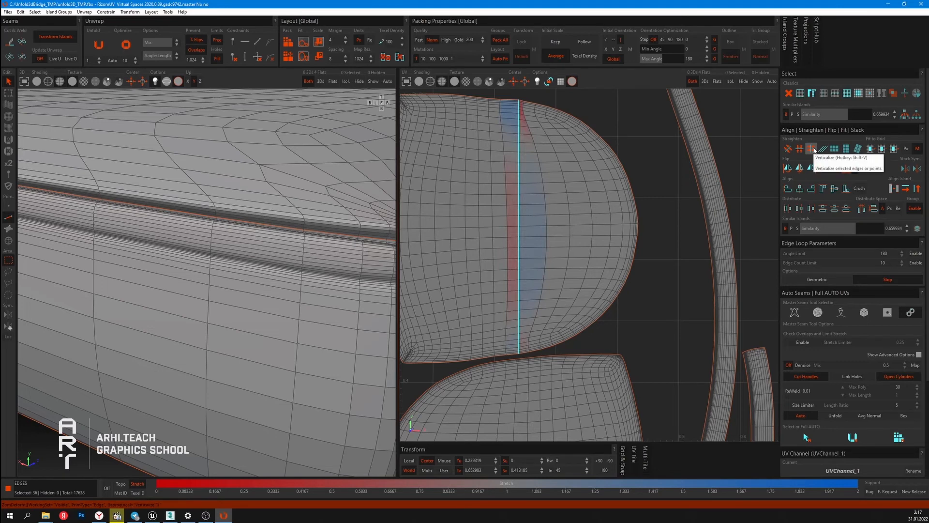
pyautogui.doubleClick(632, 224)
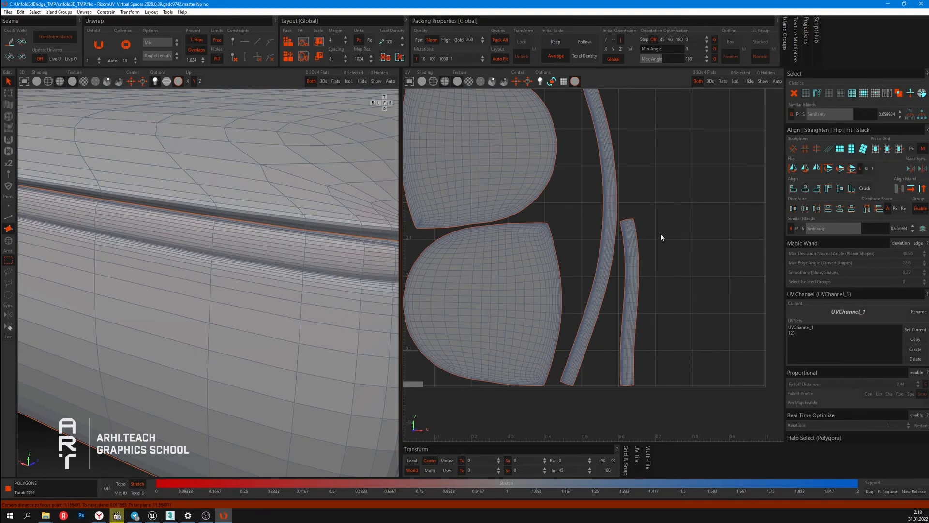
# - Rectangularize the short and the long side strip islands vertically
pyautogui.press('F4')
pyautogui.click(630, 271)
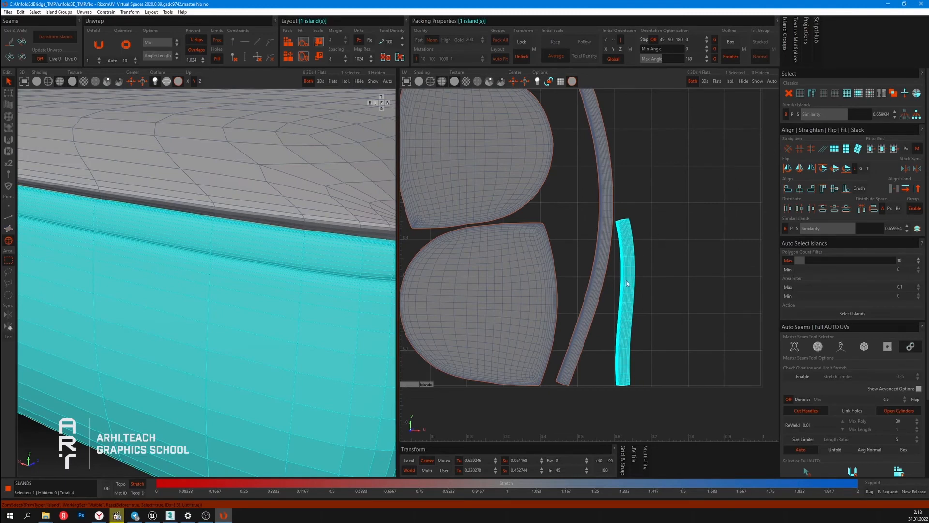
pyautogui.scroll(3, 627, 296)
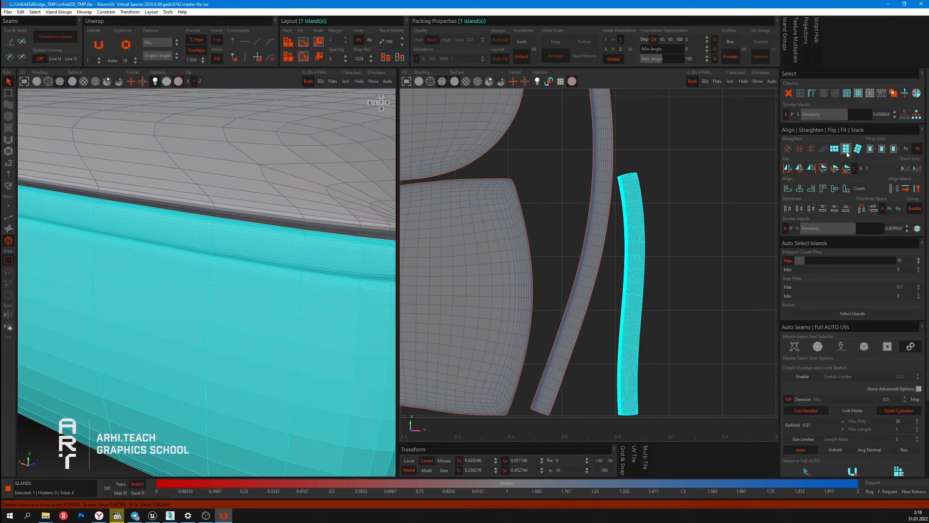
pyautogui.click(845, 148)
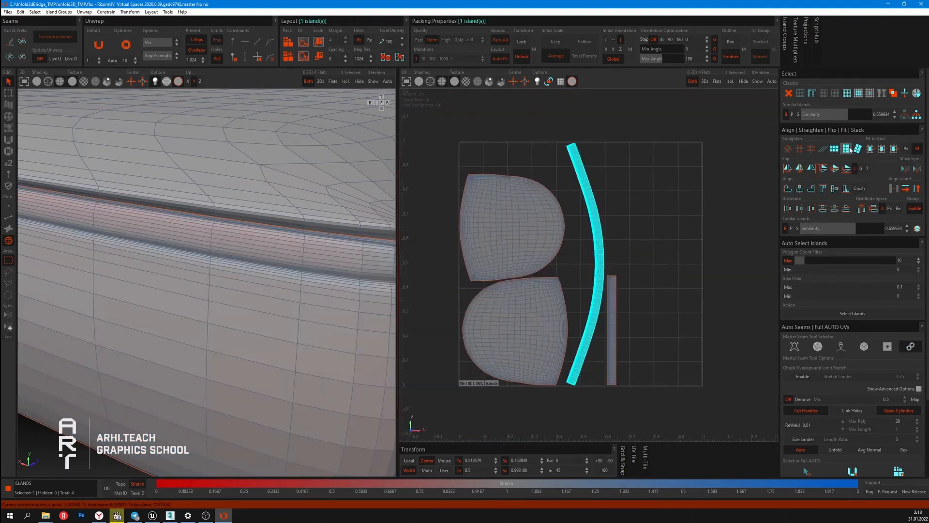
pyautogui.click(850, 150)
pyautogui.click(620, 242)
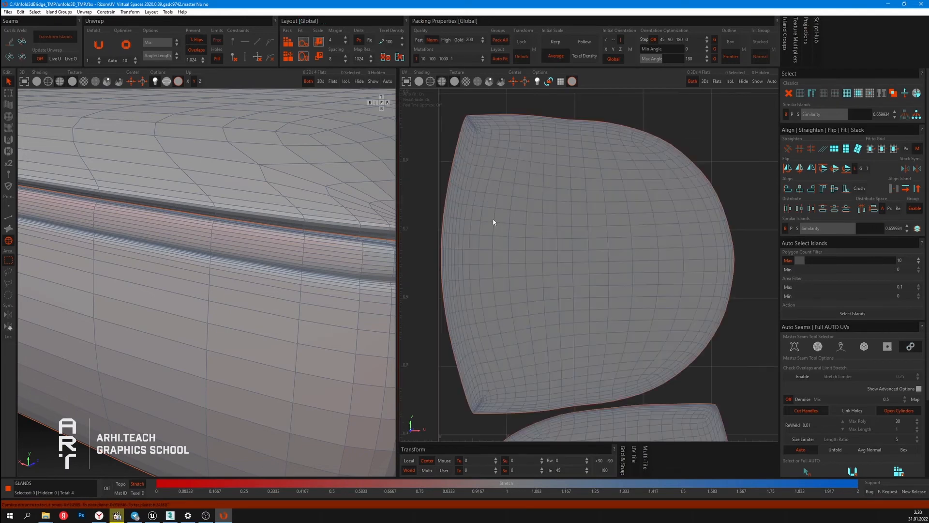
# - Try rectangularizing the upper cushion island in different directions, and unfold it again
pyautogui.scroll(6, 472, 138)
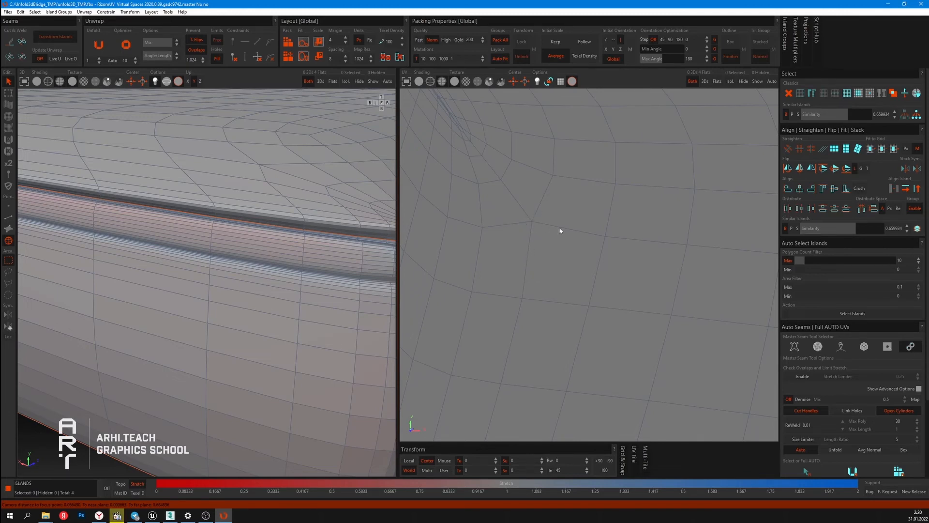
pyautogui.scroll(-8, 522, 216)
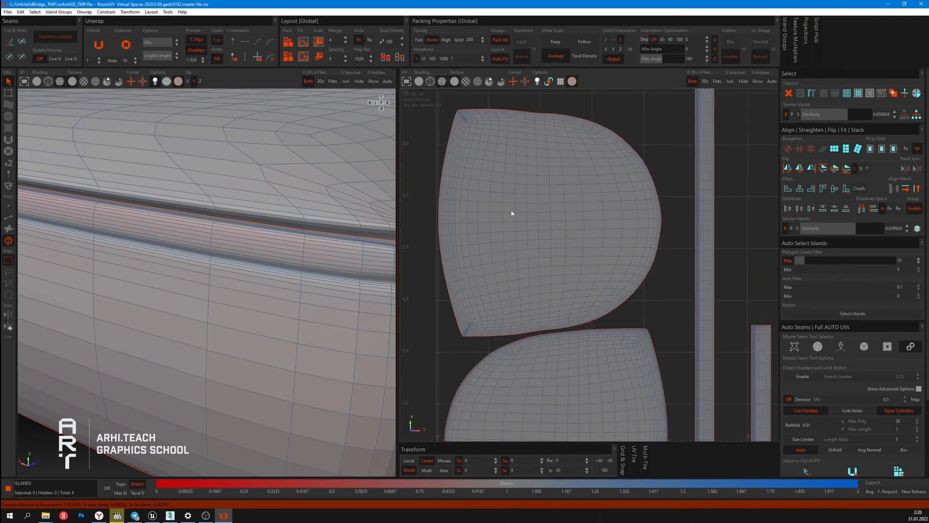
pyautogui.click(570, 234)
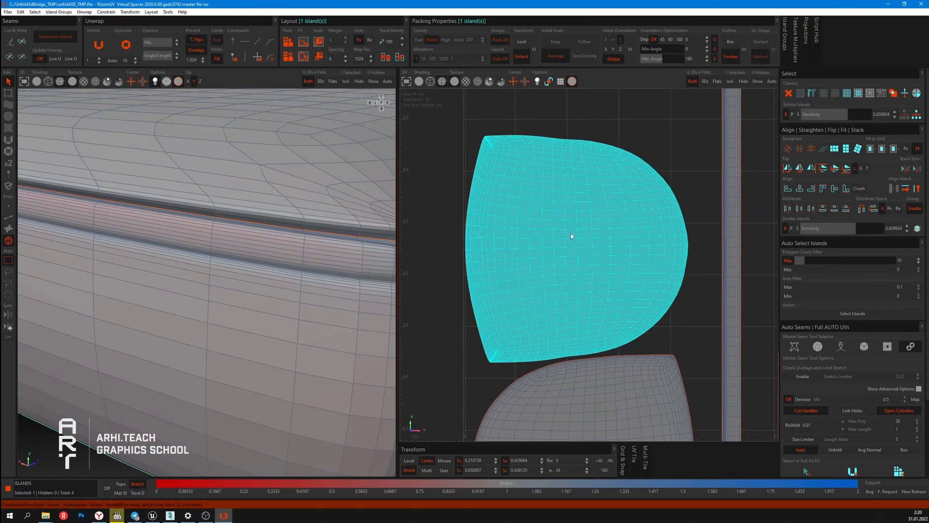
pyautogui.click(837, 151)
pyautogui.click(844, 150)
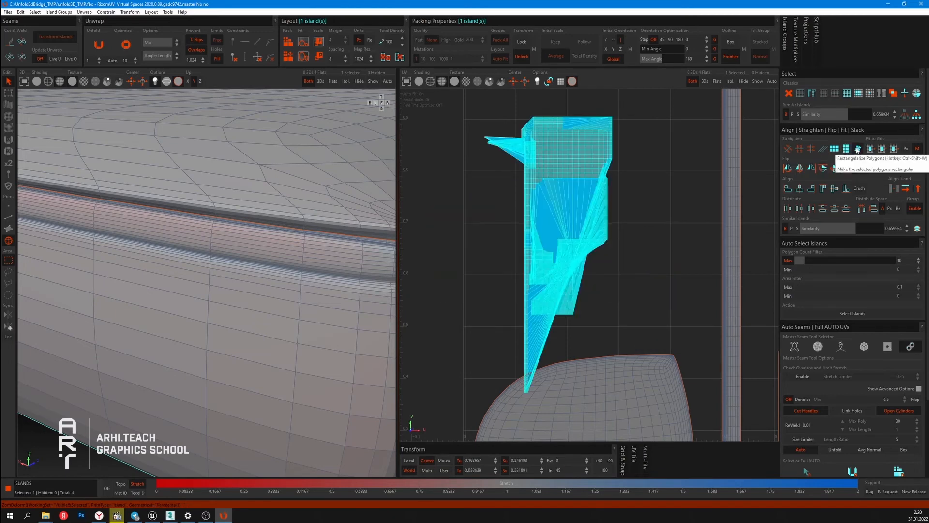
pyautogui.click(835, 149)
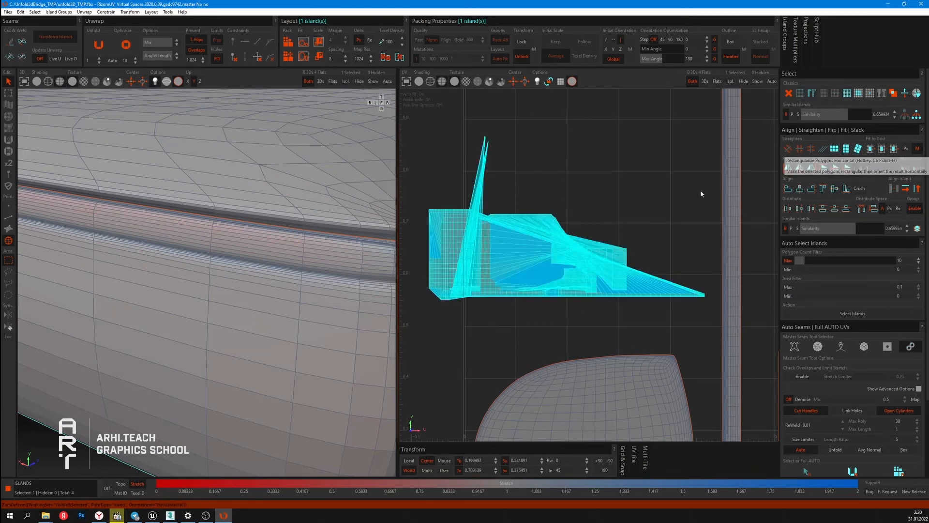
pyautogui.press('u')
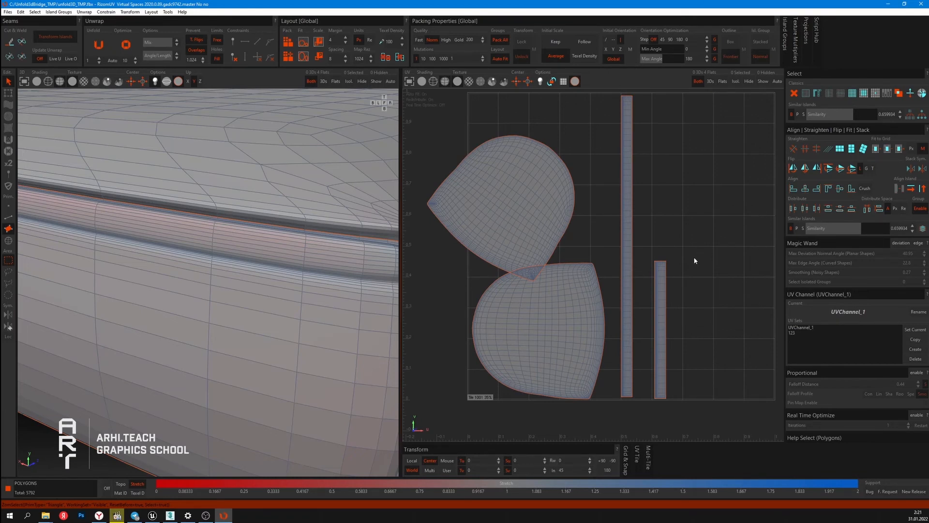
# - Flip the short side strip island vertically and clear the selection
pyautogui.press('F4')
pyautogui.click(619, 291)
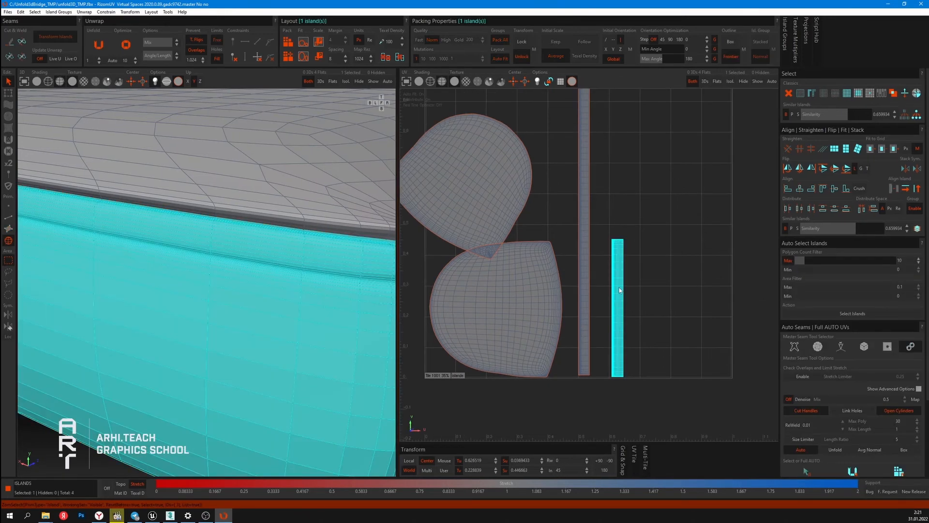
pyautogui.scroll(3, 619, 291)
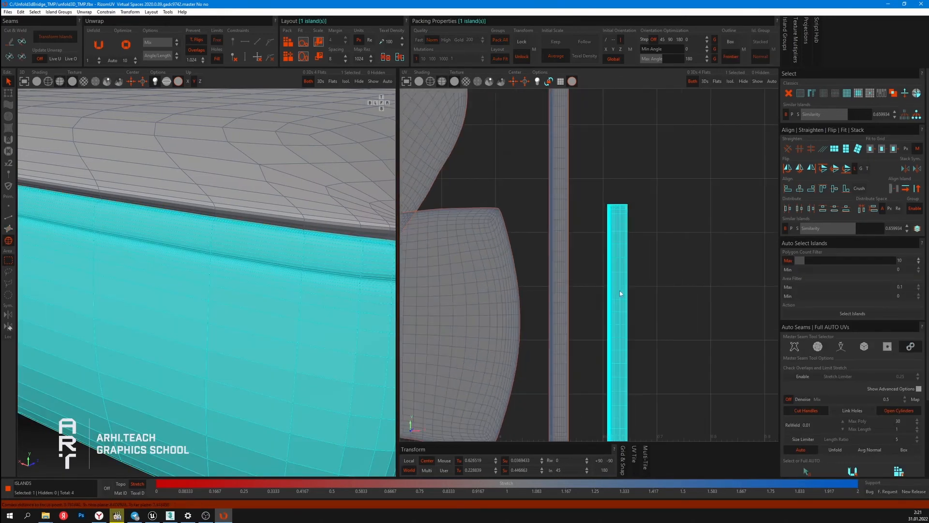
pyautogui.click(831, 170)
pyautogui.click(650, 272)
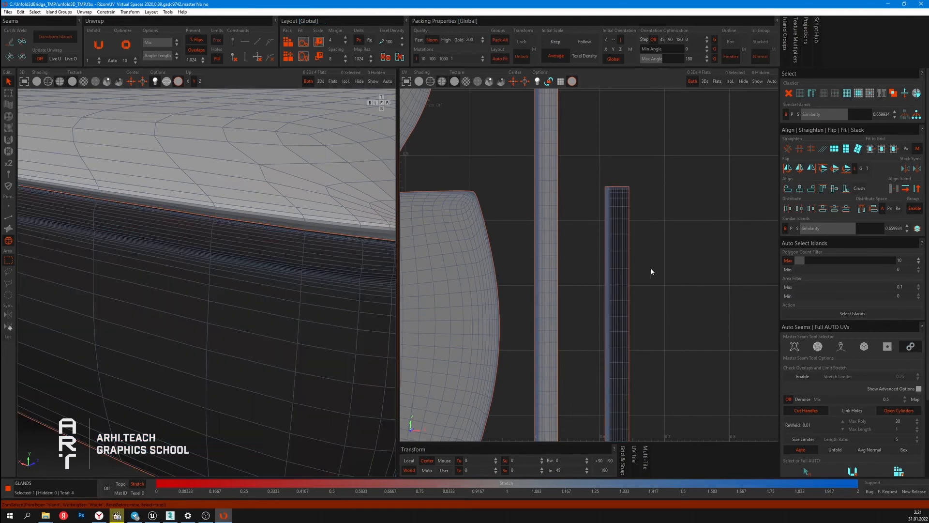
# - Examine how the flipped short strip is shaded compared with the neighbouring islands
pyautogui.scroll(3, 609, 224)
pyautogui.scroll(-3, 593, 323)
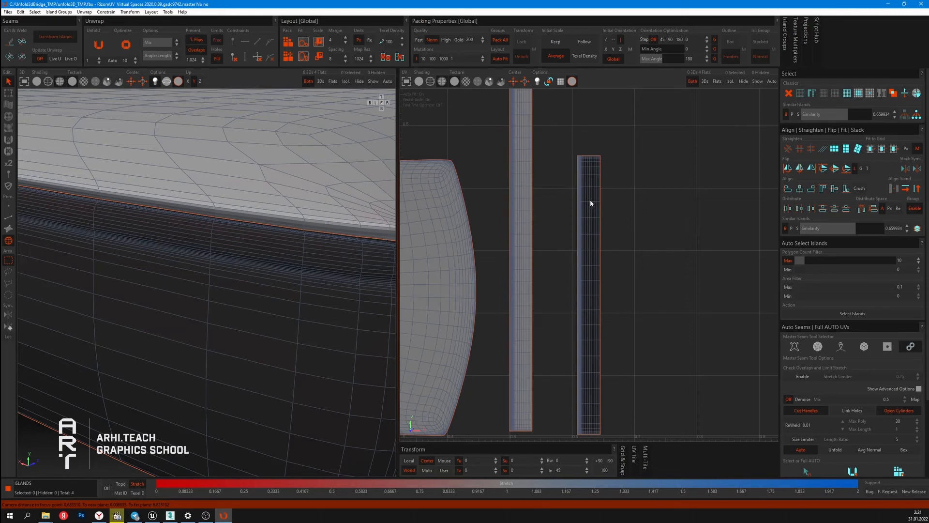
pyautogui.scroll(-1, 581, 184)
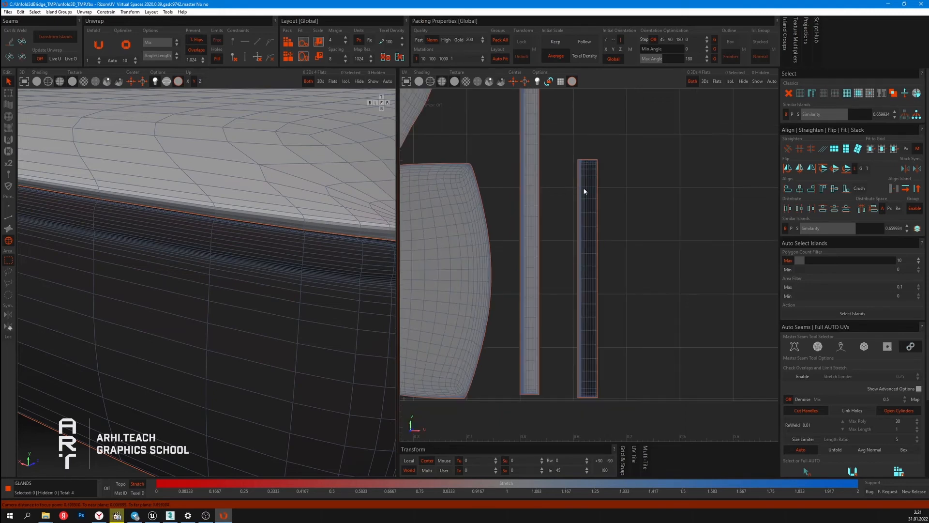
pyautogui.click(584, 227)
pyautogui.click(571, 257)
pyautogui.scroll(3, 584, 275)
pyautogui.scroll(3, 584, 276)
pyautogui.scroll(-4, 608, 208)
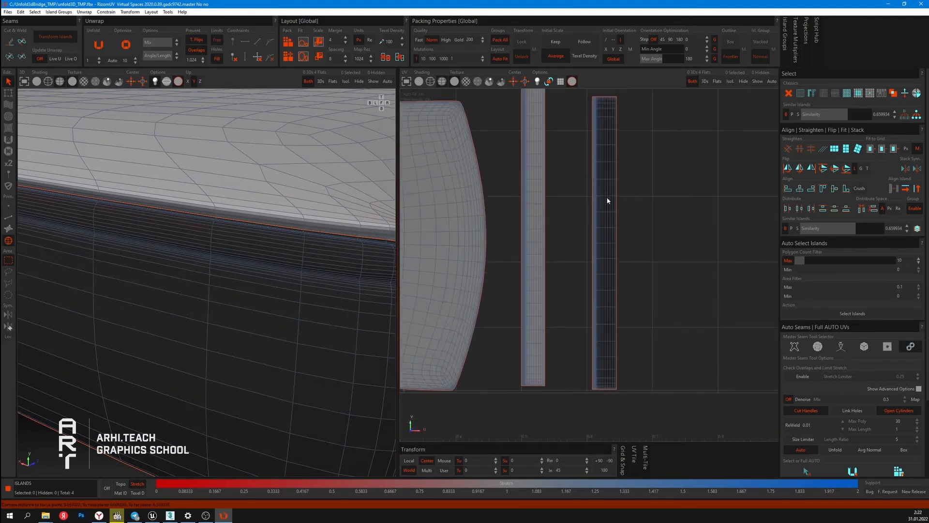
# - Flip the short side strip island back vertically and deselect it
pyautogui.scroll(4, 606, 200)
pyautogui.click(609, 221)
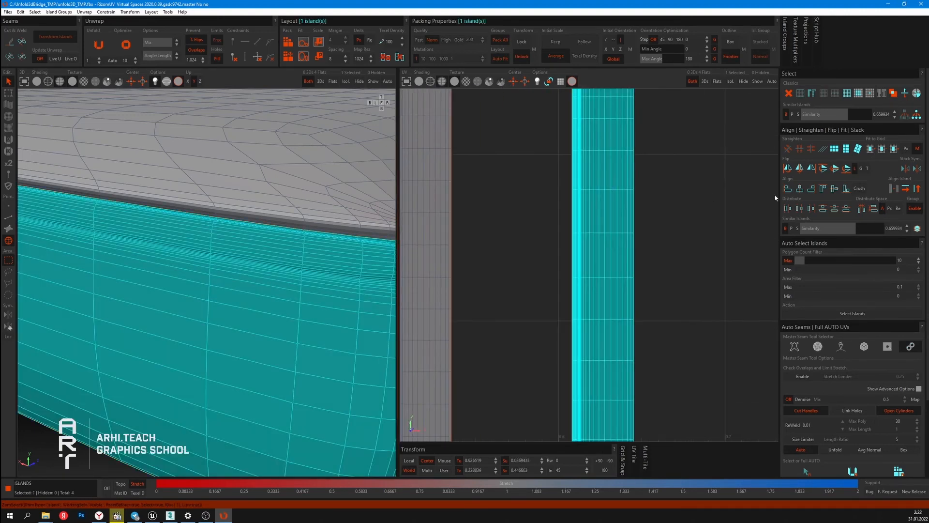
pyautogui.click(833, 172)
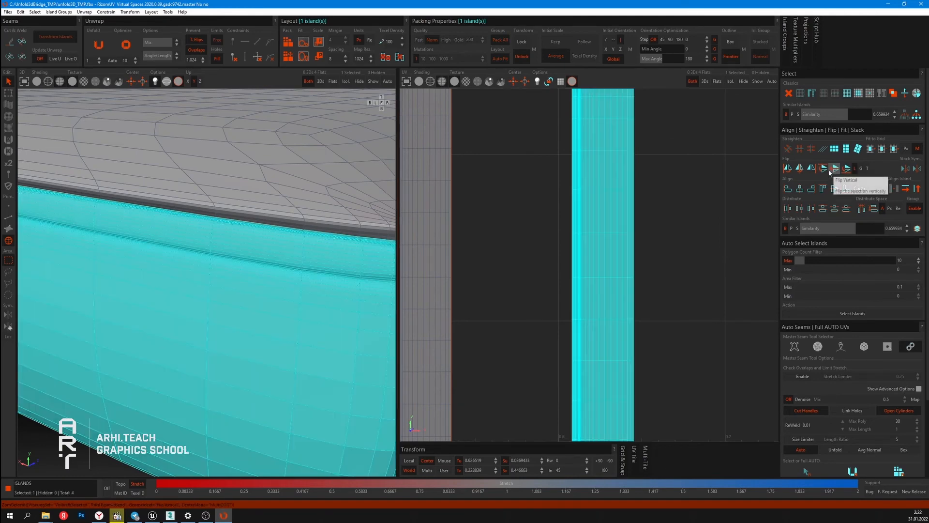
pyautogui.click(677, 189)
# - Align the upper cushion island by alternating the horizontal and vertical island alignment, finishing with vertical
pyautogui.scroll(-4, 666, 189)
pyautogui.moveTo(666, 188); pyautogui.dragTo(687, 216, button='middle')
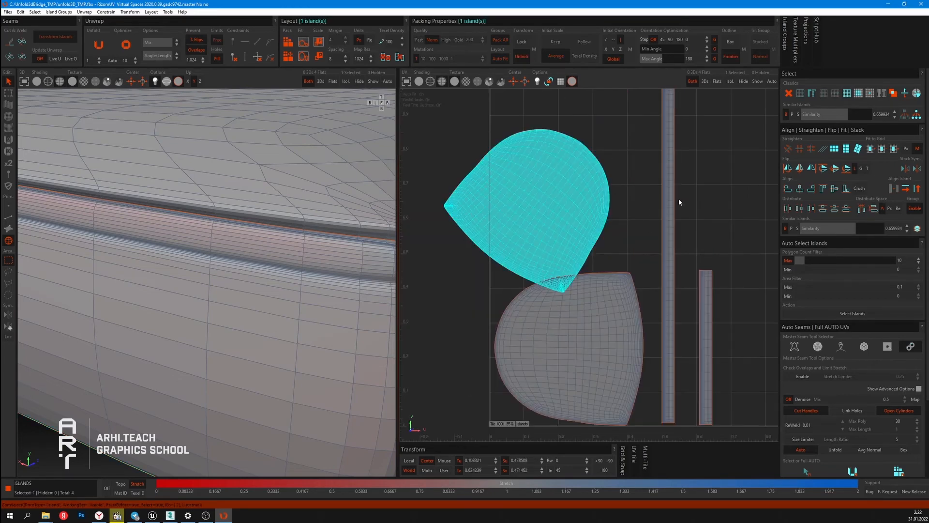
pyautogui.click(907, 189)
pyautogui.click(917, 189)
pyautogui.click(907, 191)
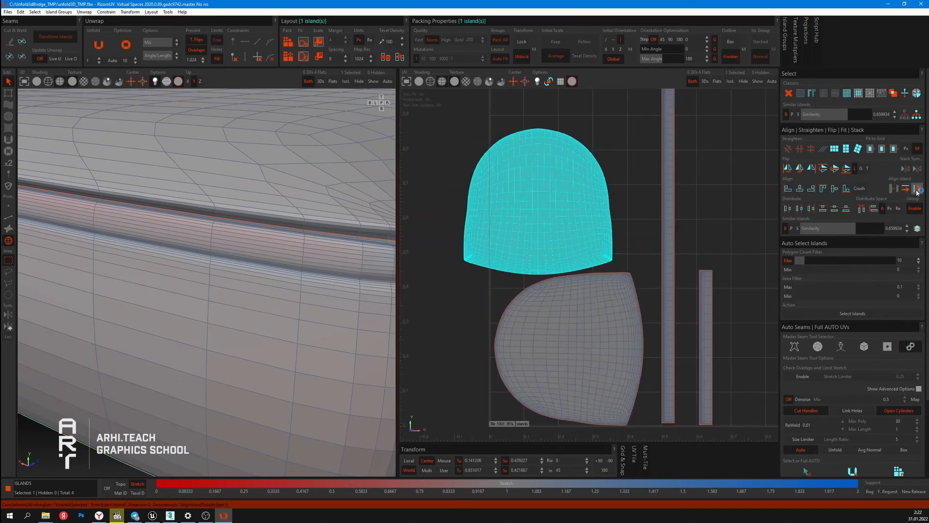
pyautogui.click(916, 189)
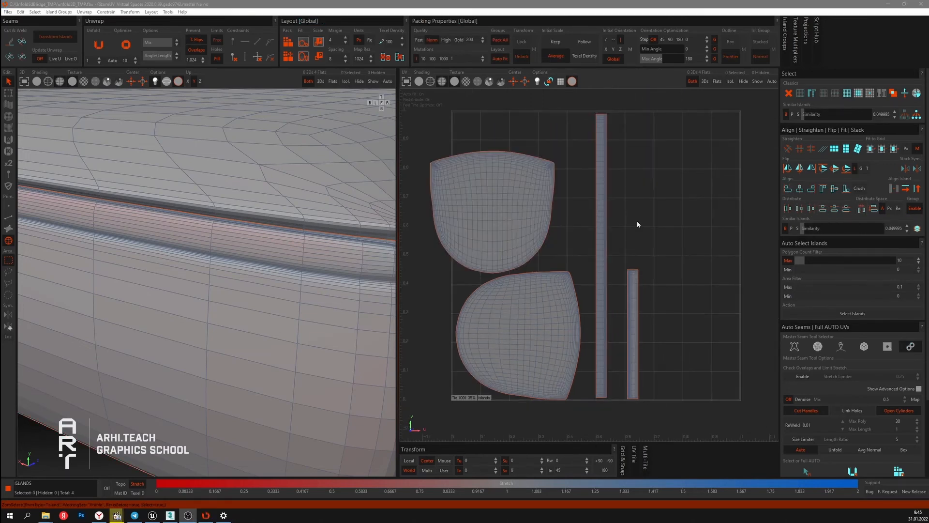
# - Switch between the edge and island selection modes, ending in edge mode
pyautogui.click(8, 218)
pyautogui.click(9, 241)
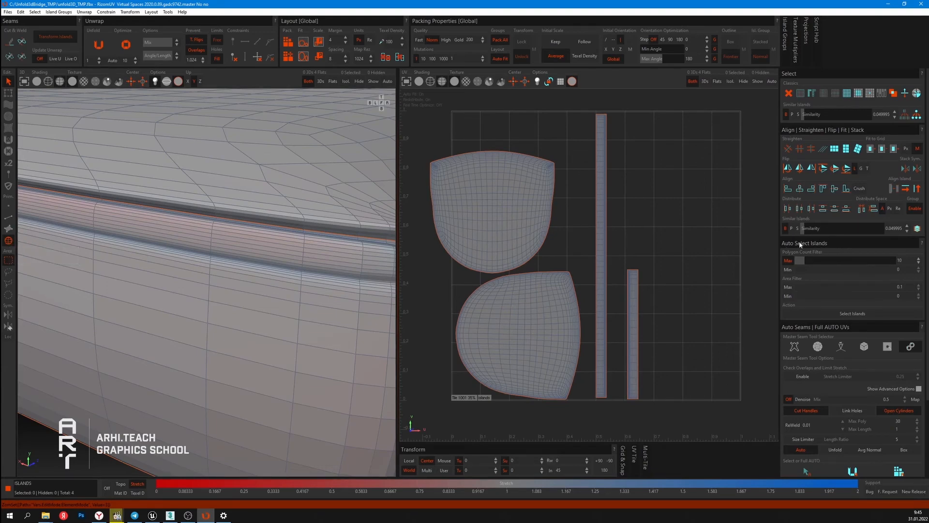
pyautogui.click(9, 219)
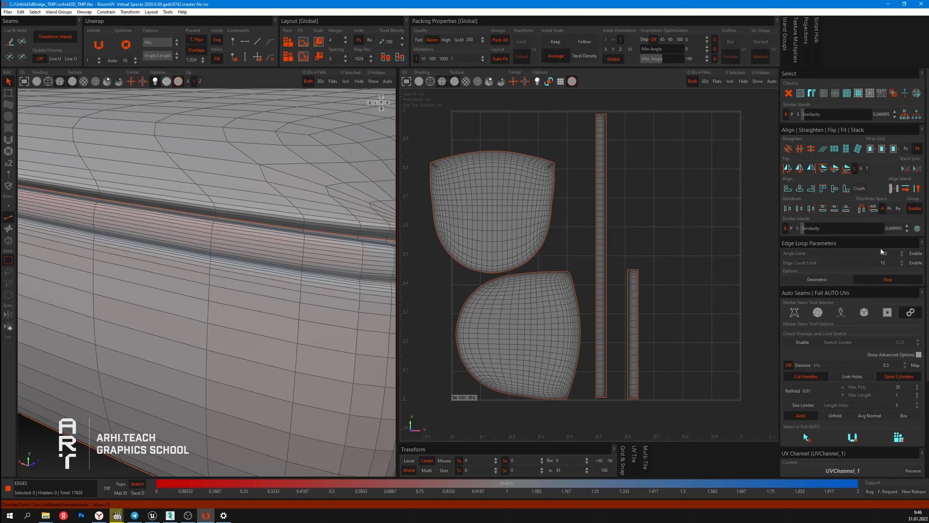
# - Weld all of the cushion's edges together and reset the UVs to the uncut 3D shape
pyautogui.press('f')
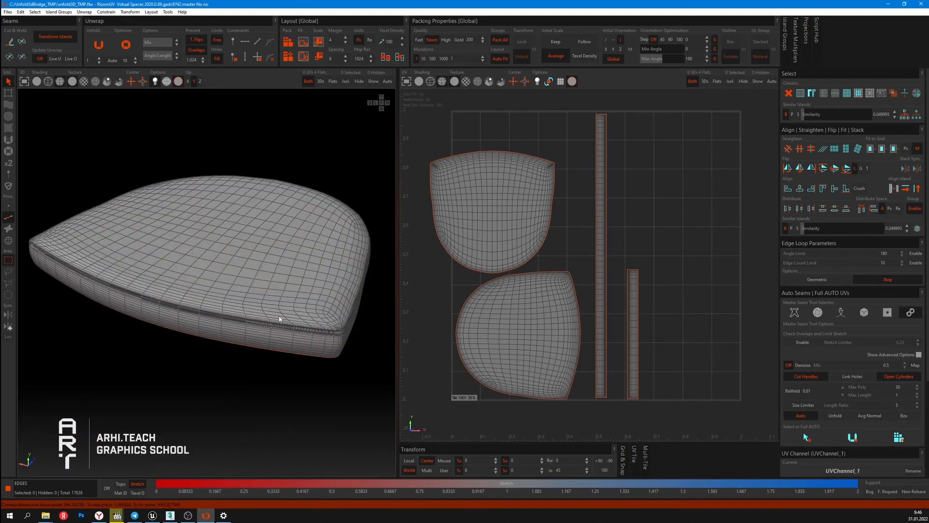
pyautogui.hotkey('ctrl', 'a')
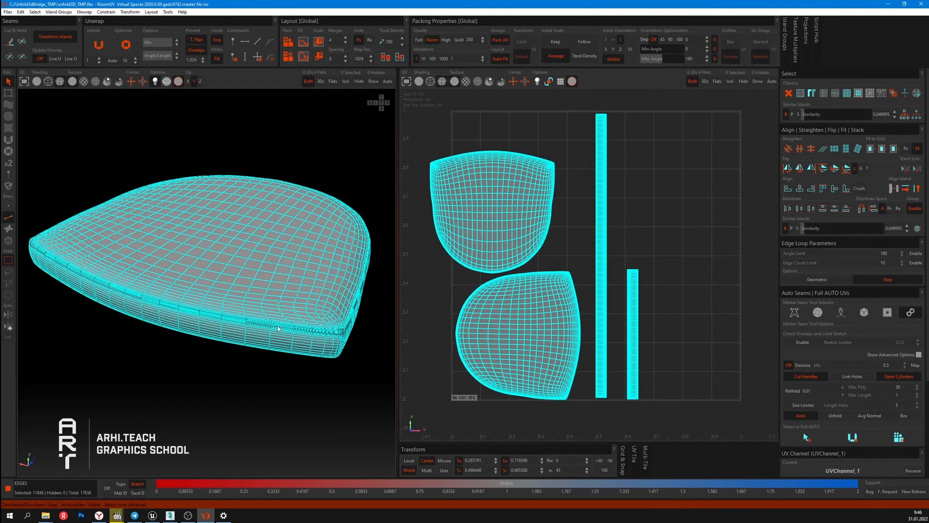
pyautogui.press('w')
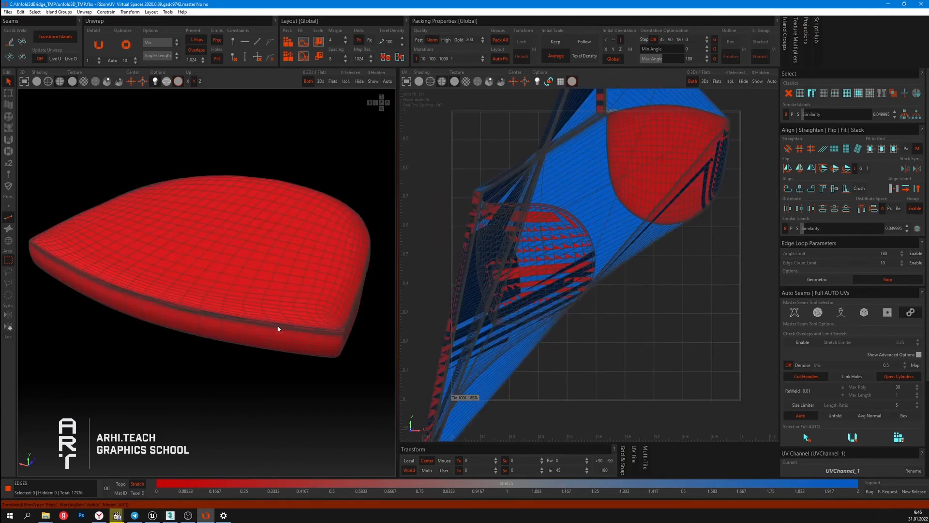
pyautogui.press('e')
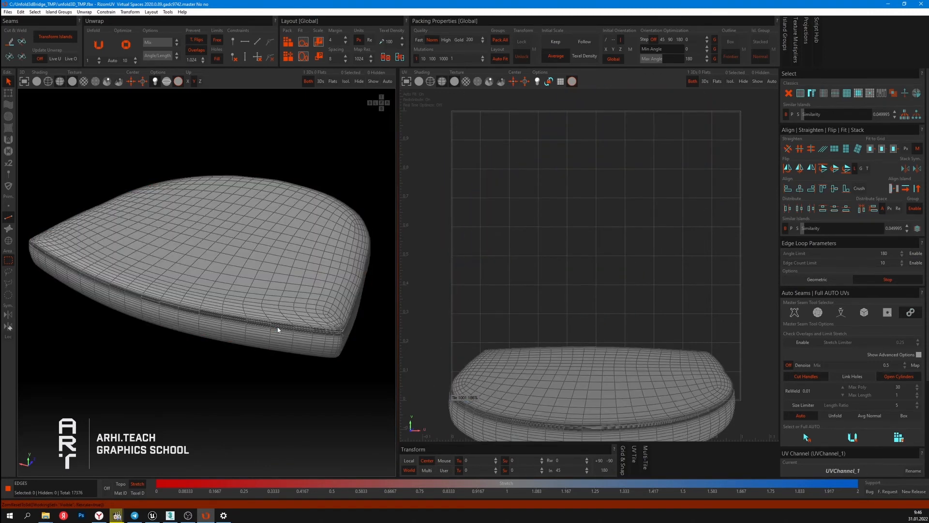
# - Enable the edge loop angle limit at 180 and select the lengthwise edge loop across the cushion's top
pyautogui.click(916, 255)
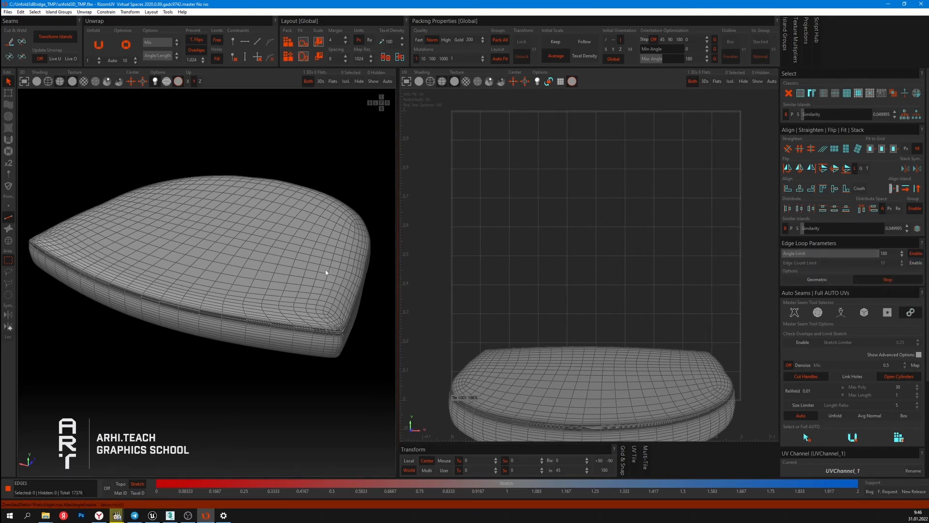
pyautogui.doubleClick(303, 255)
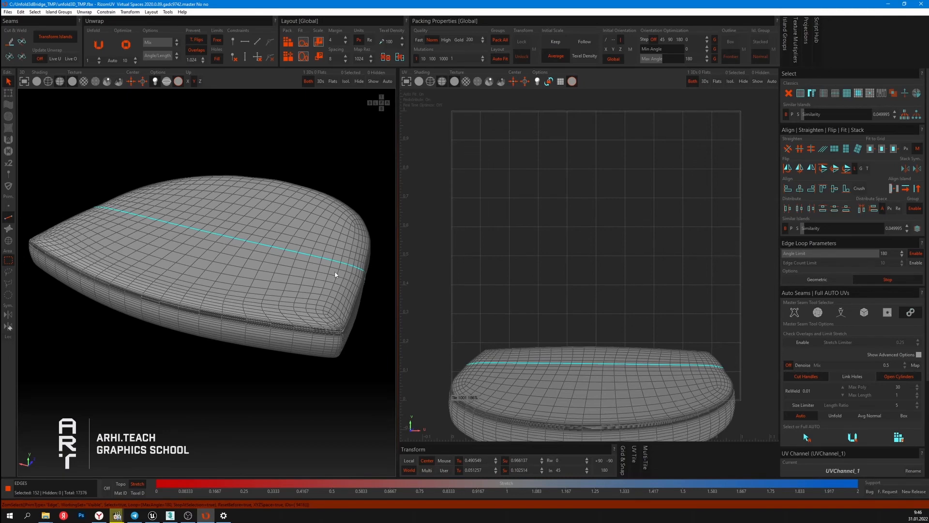
pyautogui.moveTo(368, 287); pyautogui.dragTo(329, 227, button='middle')
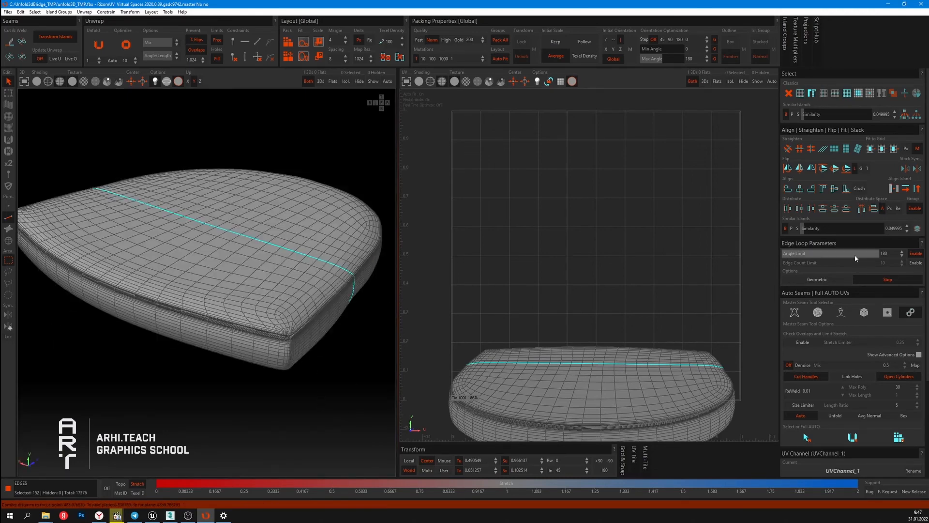
# - Lower the edge loop angle limit to about 37.8 and select an edge loop on the cushion's top again
pyautogui.moveTo(848, 254); pyautogui.dragTo(801, 254)
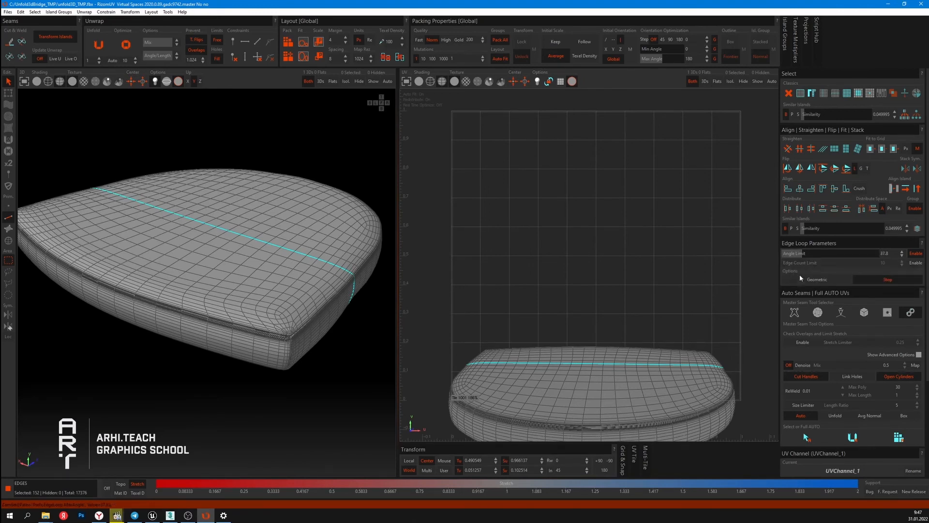
pyautogui.doubleClick(315, 249)
pyautogui.keyDown('alt'); pyautogui.moveTo(315, 249); pyautogui.dragTo(261, 260); pyautogui.keyUp('alt')
pyautogui.scroll(3, 303, 260)
pyautogui.scroll(6, 265, 257)
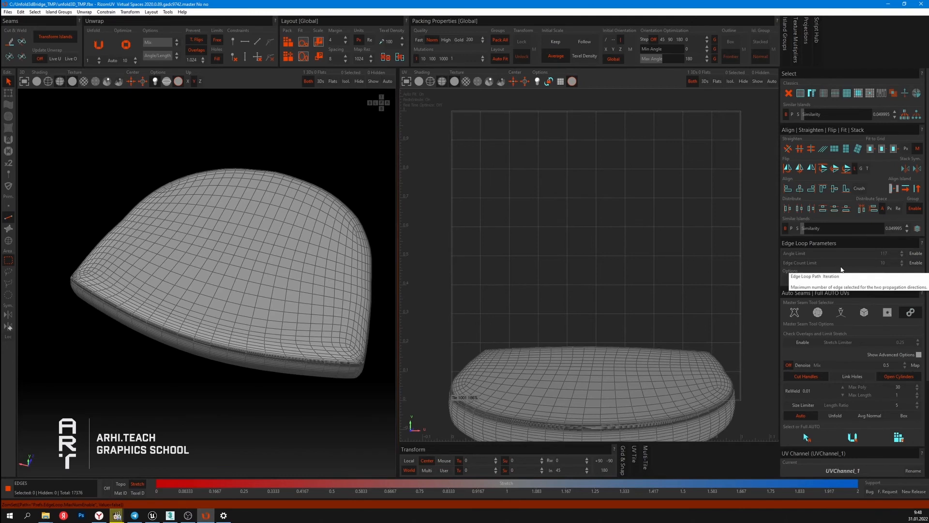
# - Enable the edge count limit, set it to 5, and select a limited edge loop on the cushion's top
pyautogui.click(909, 263)
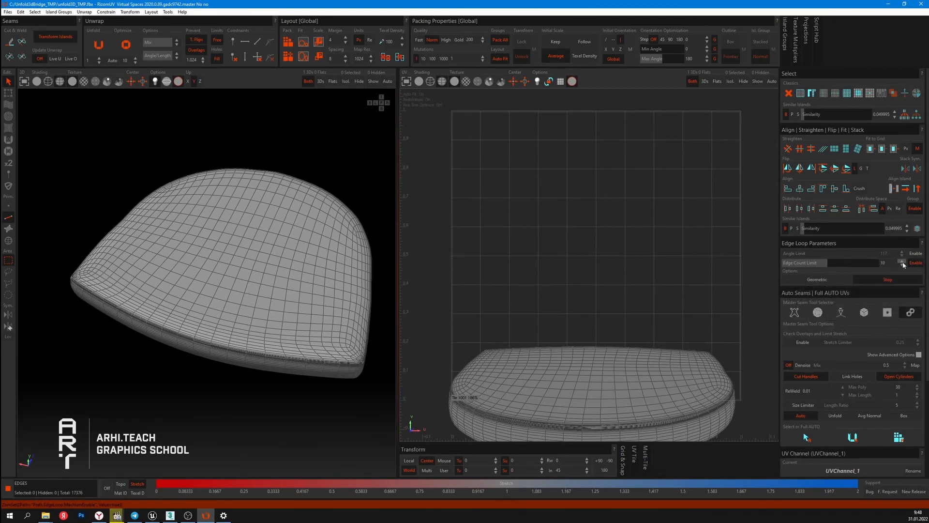
pyautogui.click(902, 265)
pyautogui.click(902, 265)
pyautogui.click(902, 264)
pyautogui.click(901, 264)
pyautogui.click(901, 265)
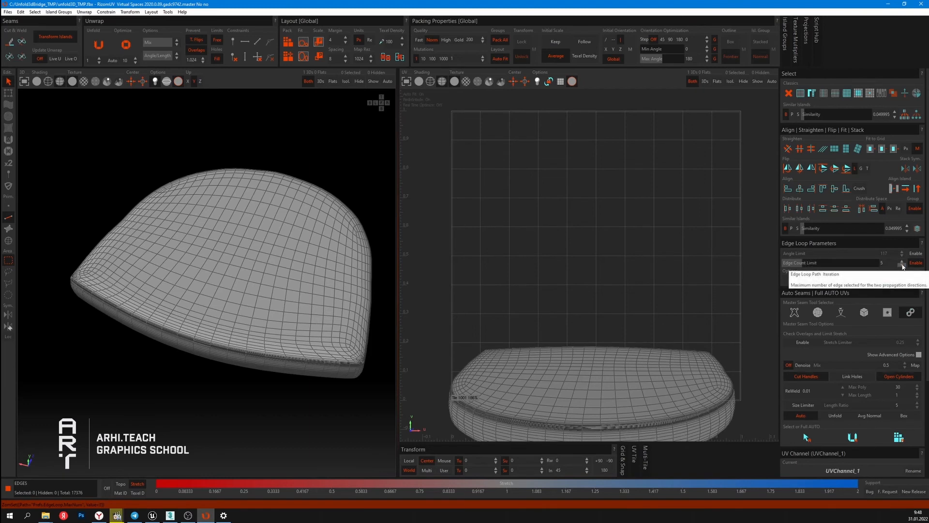
pyautogui.doubleClick(246, 257)
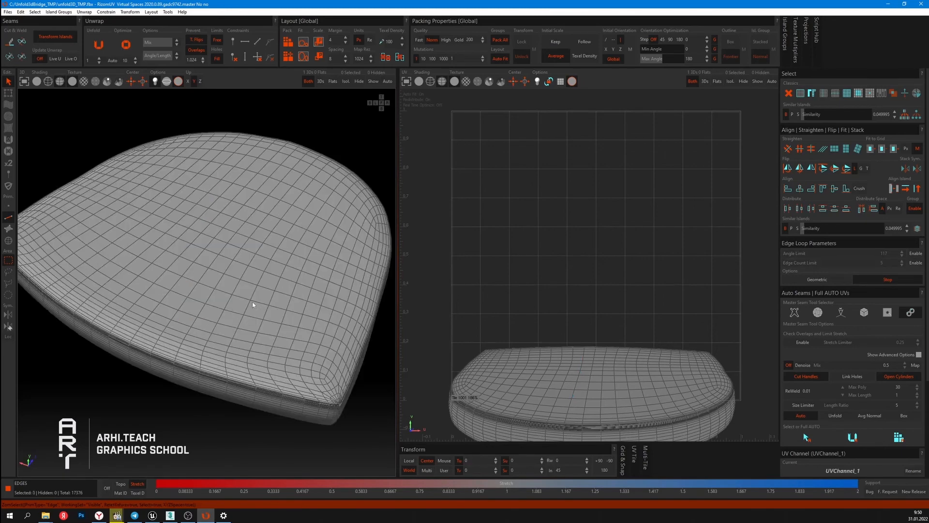
# - Select an unlimited edge loop across the cushion, followed by one near the pole at its rounded corner
pyautogui.doubleClick(252, 299)
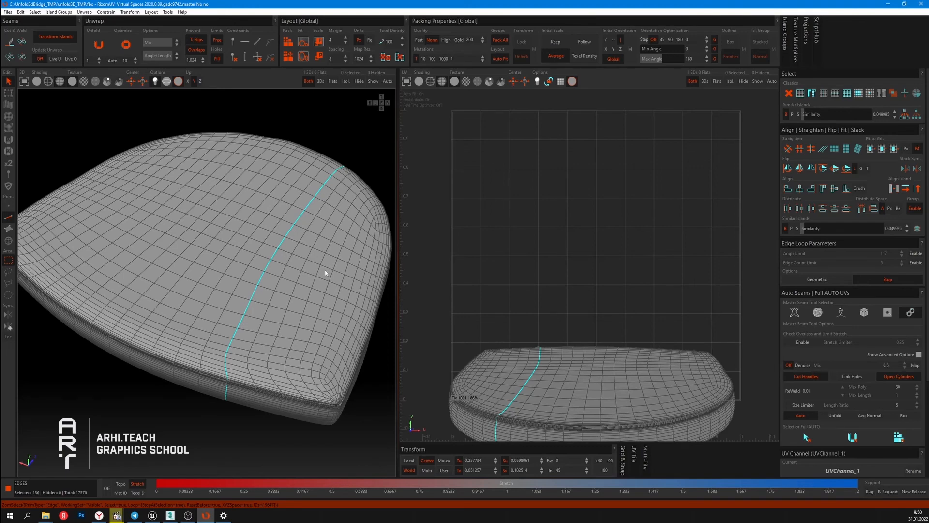
pyautogui.scroll(3, 367, 306)
pyautogui.keyDown('alt'); pyautogui.moveTo(370, 198); pyautogui.dragTo(291, 261, button='middle'); pyautogui.keyUp('alt')
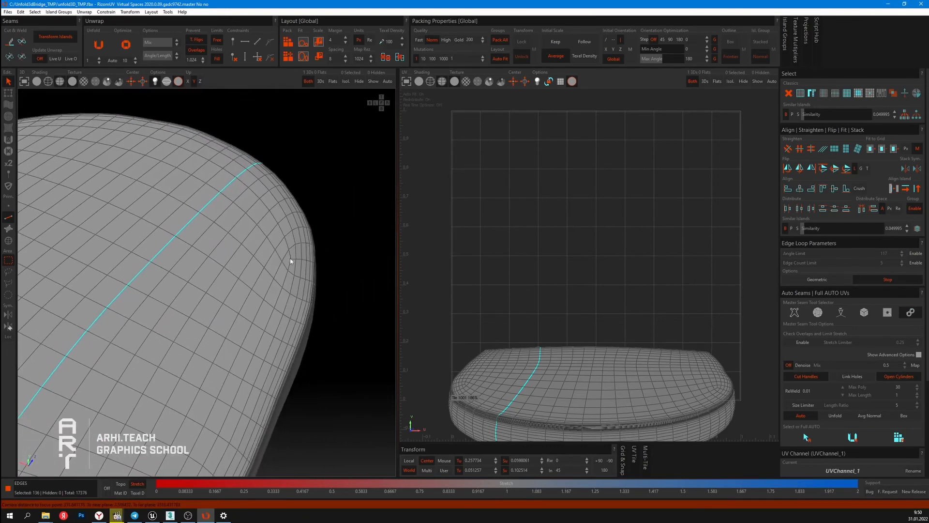
pyautogui.scroll(2, 290, 261)
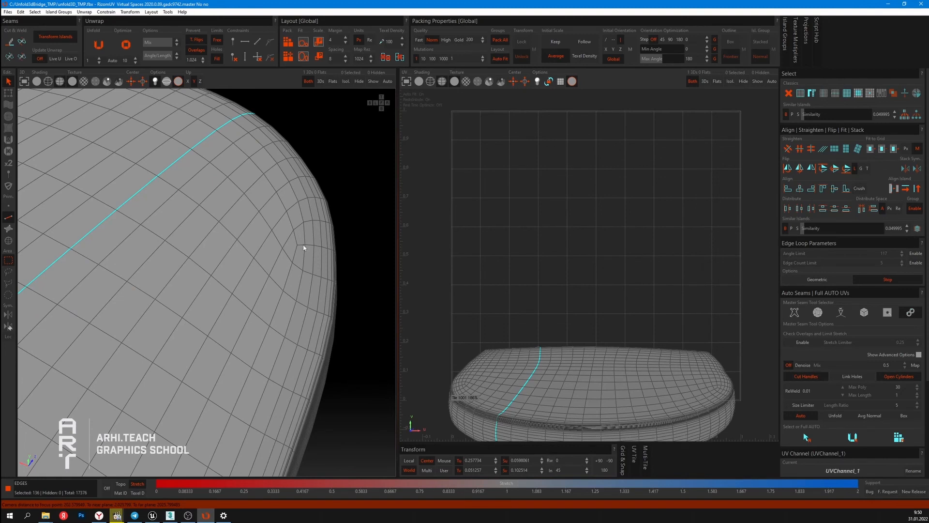
pyautogui.doubleClick(287, 277)
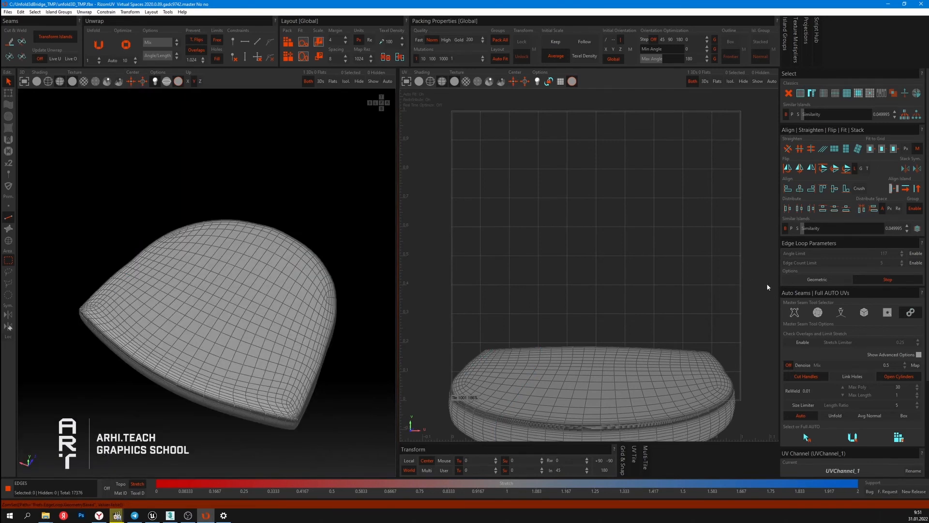
# - Enable the Geometric edge loop option, select the loop running around the cushion's top, and inspect its path from several sides
pyautogui.click(818, 281)
pyautogui.click(813, 280)
pyautogui.scroll(5, 328, 303)
pyautogui.click(326, 297)
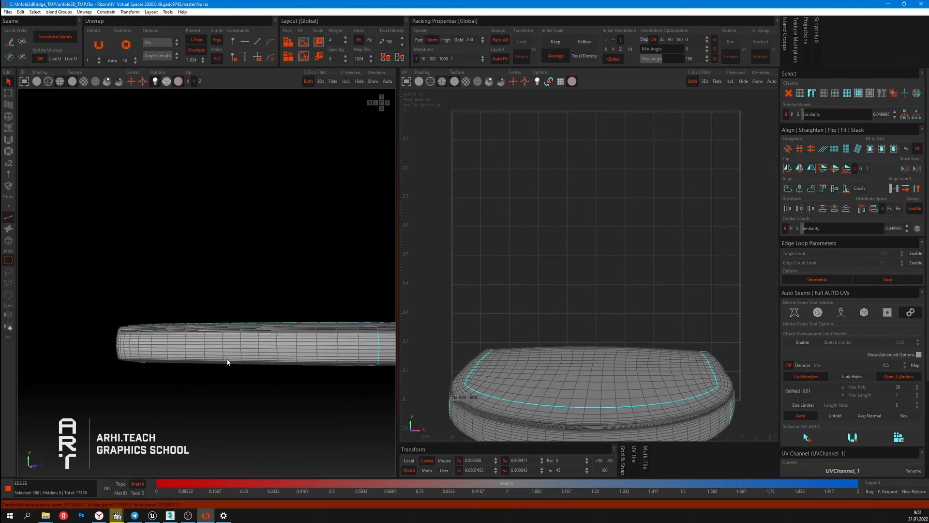
pyautogui.keyDown('alt'); pyautogui.moveTo(228, 361); pyautogui.dragTo(266, 272); pyautogui.keyUp('alt')
pyautogui.scroll(4, 375, 332)
pyautogui.scroll(3, 352, 289)
pyautogui.scroll(-5, 189, 305)
pyautogui.keyDown('alt'); pyautogui.moveTo(189, 305); pyautogui.dragTo(239, 328); pyautogui.keyUp('alt')
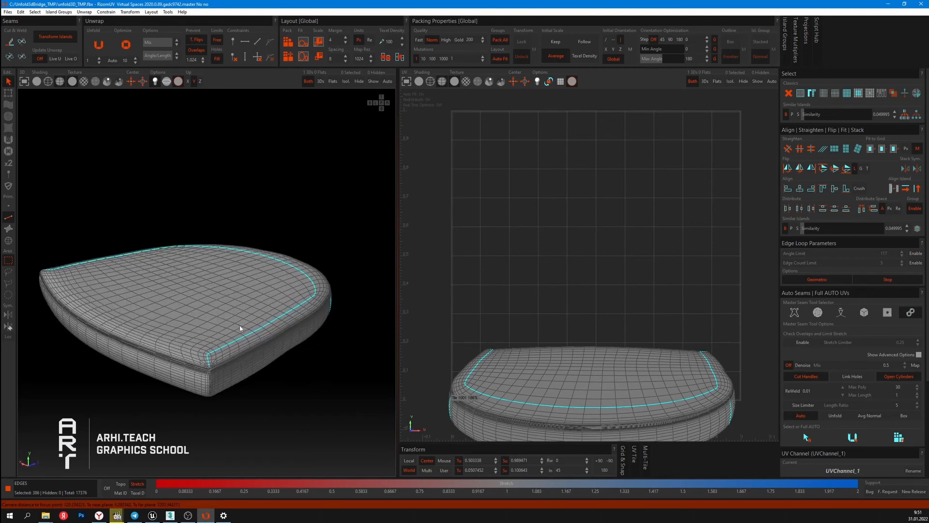
# - Cut the cushion along the selected geometric loop and unfold it
pyautogui.press('c')
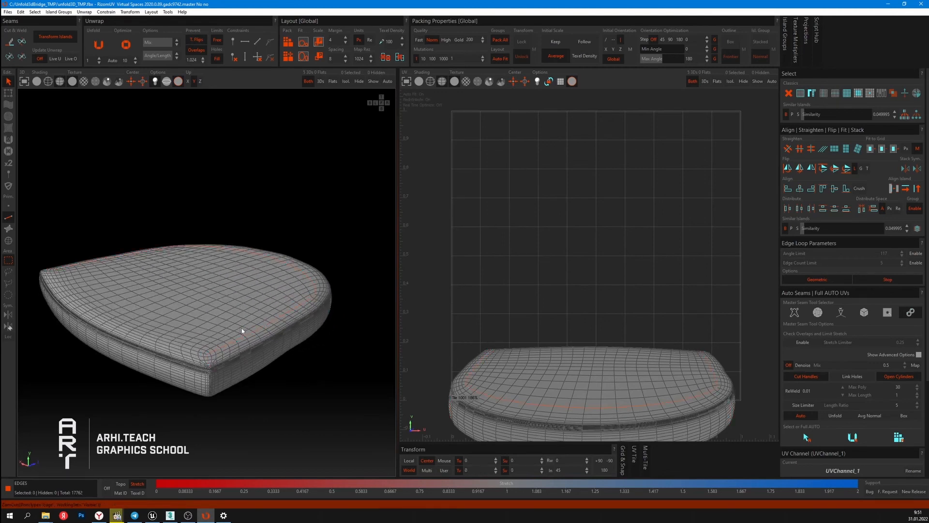
pyautogui.press('u')
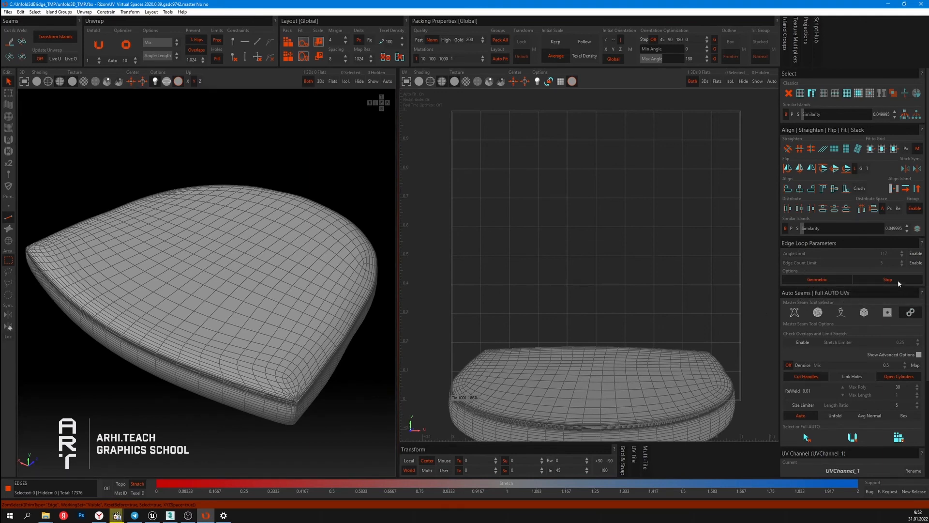
pyautogui.scroll(5, 282, 388)
pyautogui.scroll(-5, 282, 387)
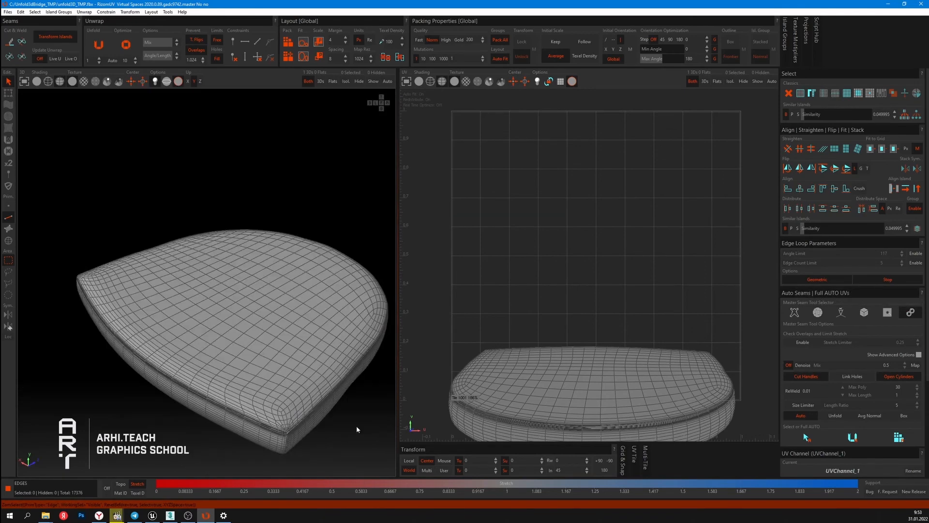
# - Switch to polygon selection, enable the Magic Wand's deviation mode, and preview its selection on the cushion's top and corner
pyautogui.click(9, 229)
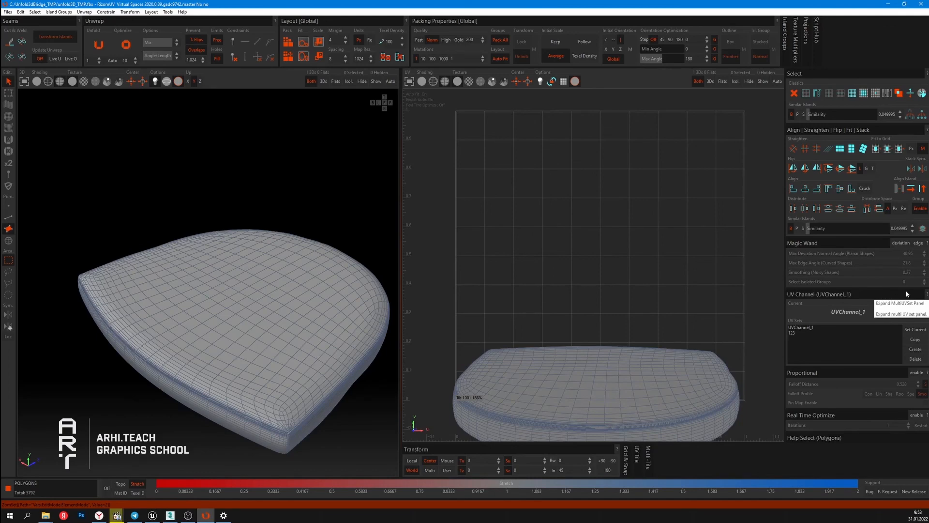
pyautogui.click(900, 243)
pyautogui.keyDown('alt'); pyautogui.moveTo(299, 353); pyautogui.dragTo(320, 325); pyautogui.keyUp('alt')
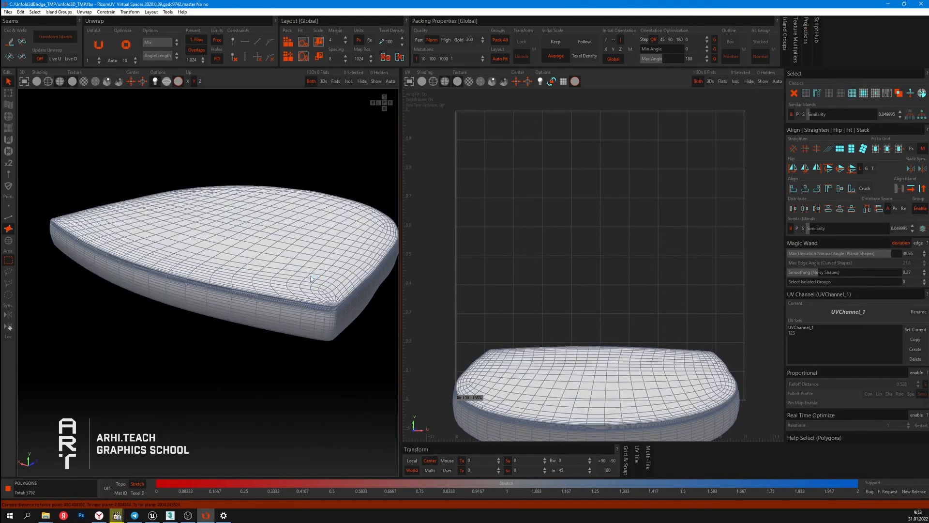
pyautogui.scroll(6, 238, 257)
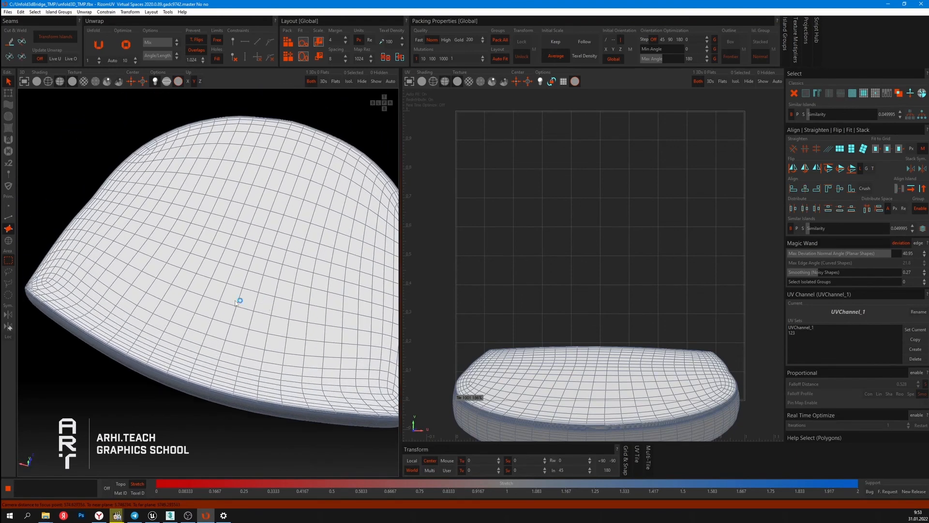
pyautogui.scroll(-4, 235, 300)
pyautogui.keyDown('alt'); pyautogui.moveTo(235, 301); pyautogui.dragTo(140, 347); pyautogui.keyUp('alt')
pyautogui.keyDown('alt'); pyautogui.moveTo(140, 347); pyautogui.dragTo(187, 307, button='middle'); pyautogui.keyUp('alt')
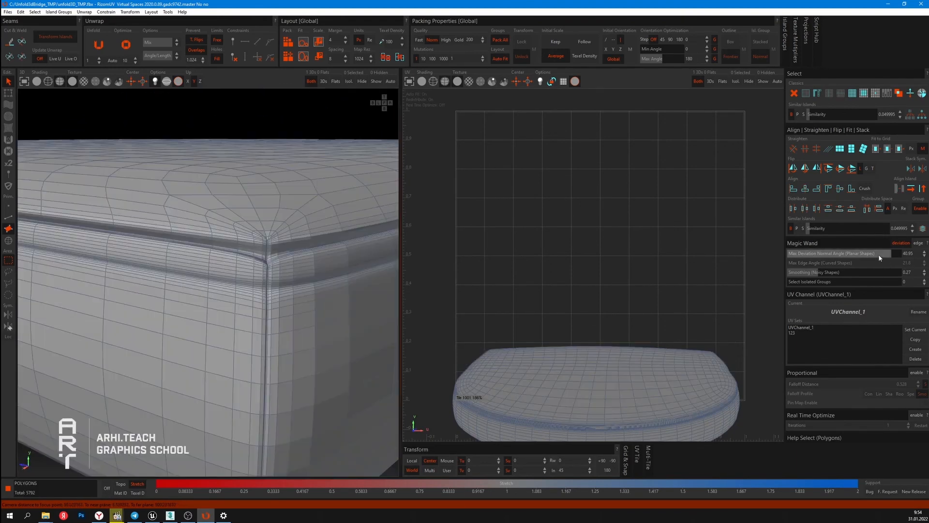
# - Lower the Magic Wand's maximum deviation normal angle to 16.2 and preview the selection along the cushion's side
pyautogui.moveTo(878, 254); pyautogui.dragTo(829, 254)
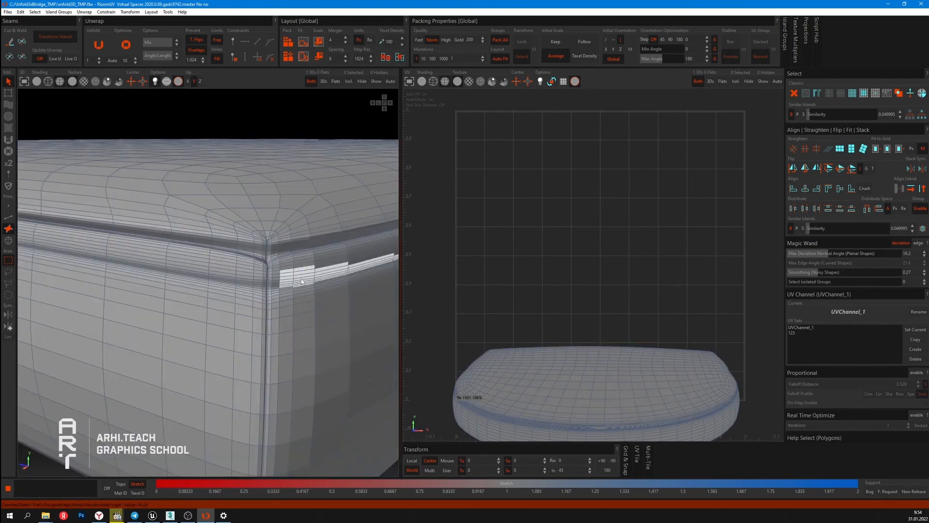
pyautogui.keyDown('alt'); pyautogui.moveTo(357, 341); pyautogui.dragTo(266, 271, button='middle'); pyautogui.keyUp('alt')
pyautogui.scroll(-4, 265, 271)
pyautogui.keyDown('alt'); pyautogui.moveTo(265, 271); pyautogui.dragTo(245, 253); pyautogui.keyUp('alt')
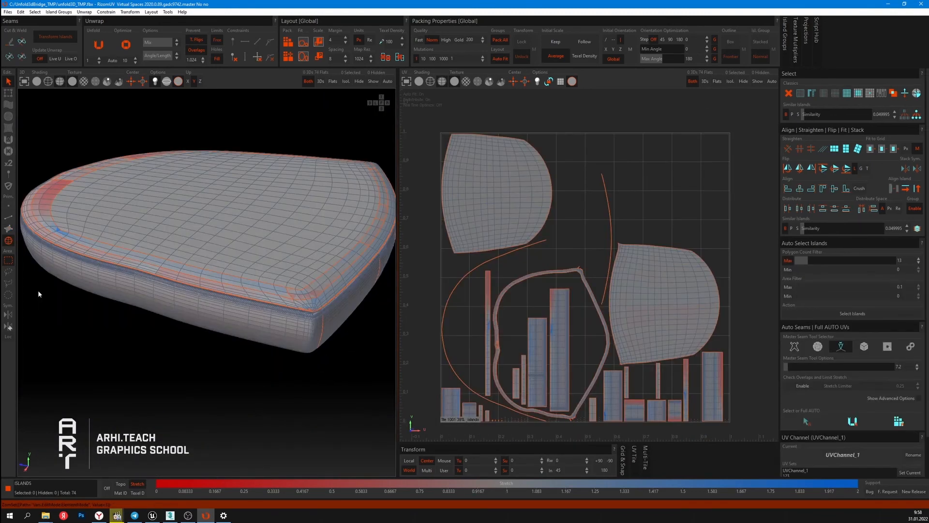
# - Switch to island selection, raise the maximum polygon count of the island filter, and select the matching islands
pyautogui.click(9, 242)
pyautogui.moveTo(841, 259); pyautogui.dragTo(904, 259)
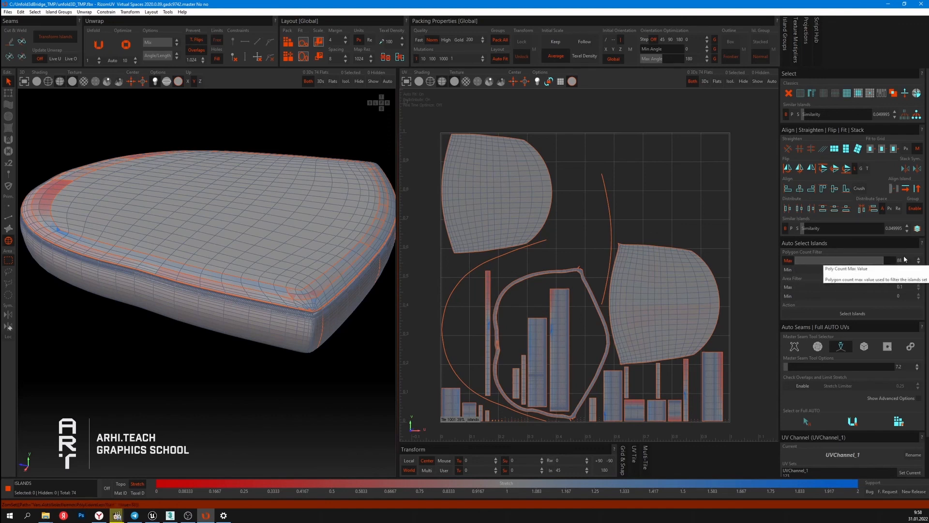
pyautogui.click(862, 314)
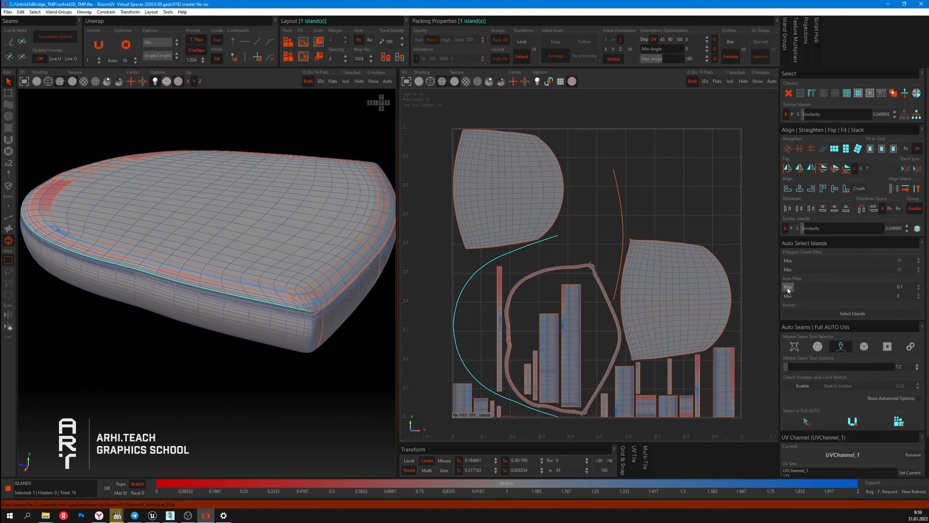
# - Enable the maximum area filter and auto-select islands with the limit at 0.1 and again at 0.042
pyautogui.click(787, 287)
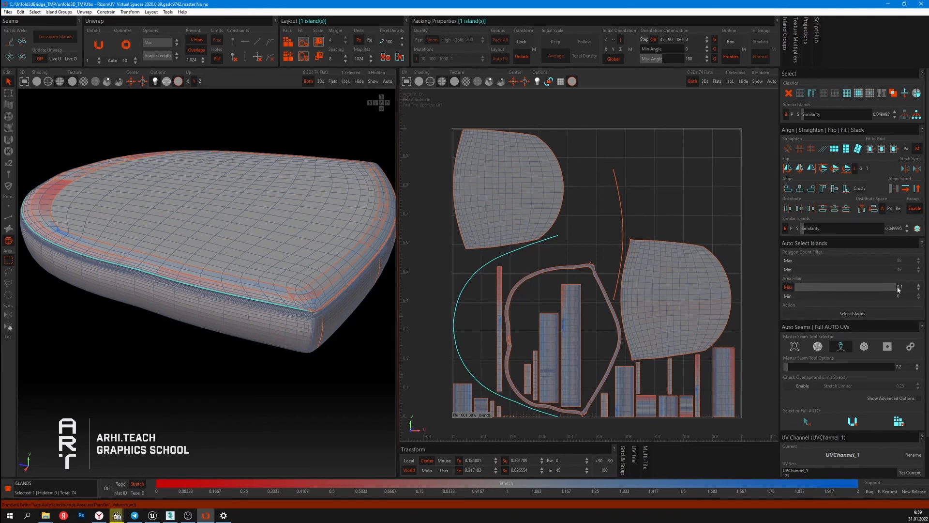
pyautogui.click(852, 313)
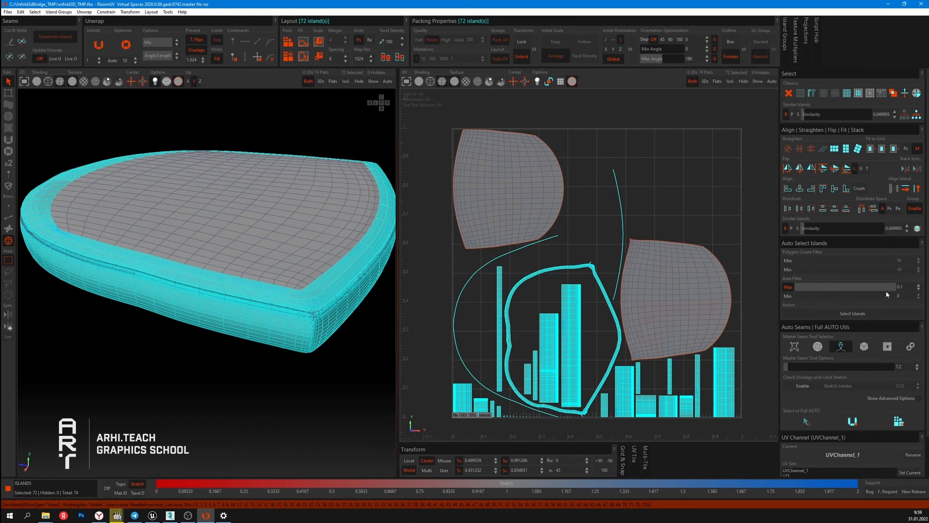
pyautogui.moveTo(886, 293); pyautogui.dragTo(878, 288)
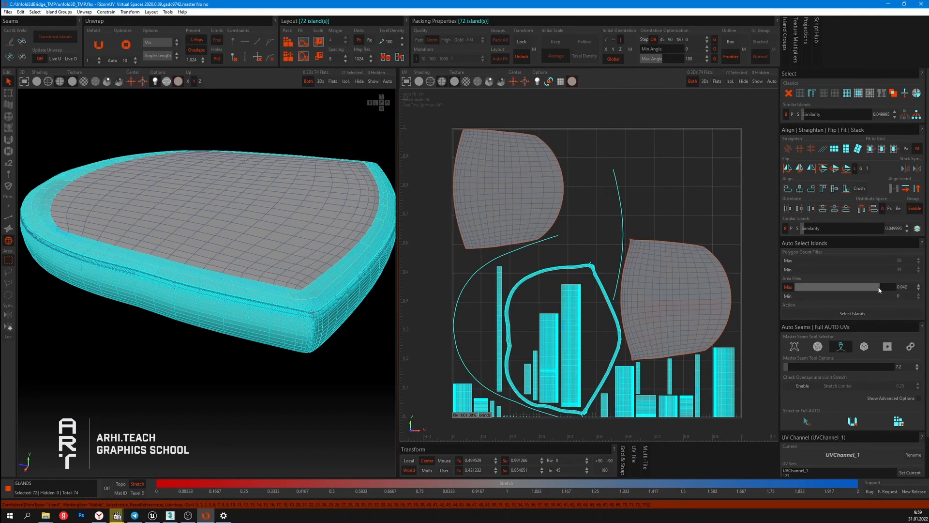
pyautogui.click(855, 315)
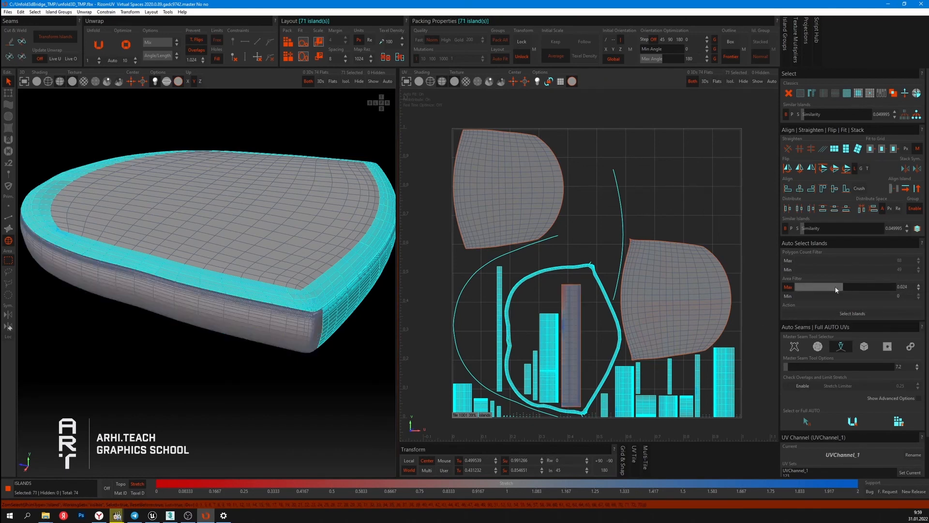
# - Lower the maximum area filter to 0.011 and auto-select the smaller islands
pyautogui.moveTo(820, 288); pyautogui.dragTo(817, 287)
pyautogui.click(835, 314)
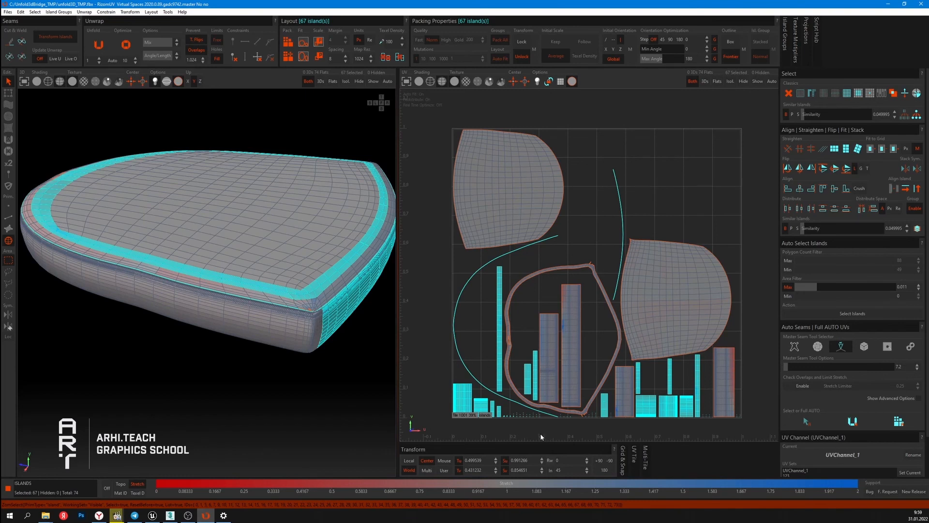
pyautogui.moveTo(542, 426)
pyautogui.mouseDown(button='middle')
pyautogui.moveTo(541, 408)
pyautogui.moveTo(544, 417)
pyautogui.mouseUp(button='middle')
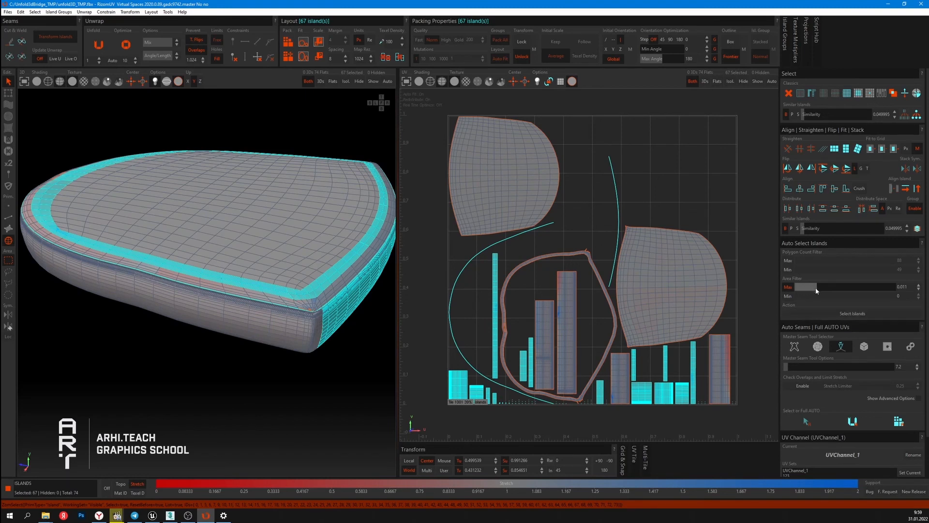
# - Lower the maximum area filter to 0.0001, auto-select the tiniest islands, and inspect them along the UV tile's lower edge
pyautogui.moveTo(815, 287); pyautogui.dragTo(800, 290)
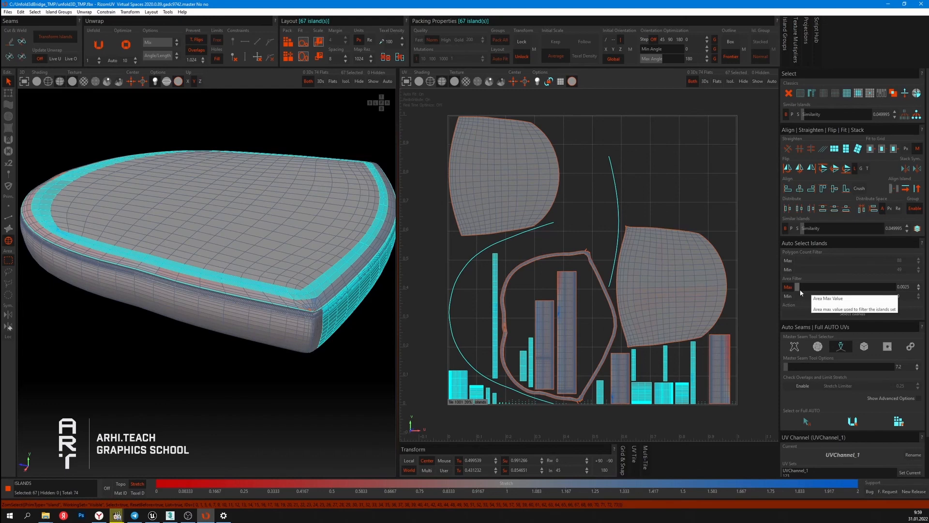
pyautogui.click(836, 314)
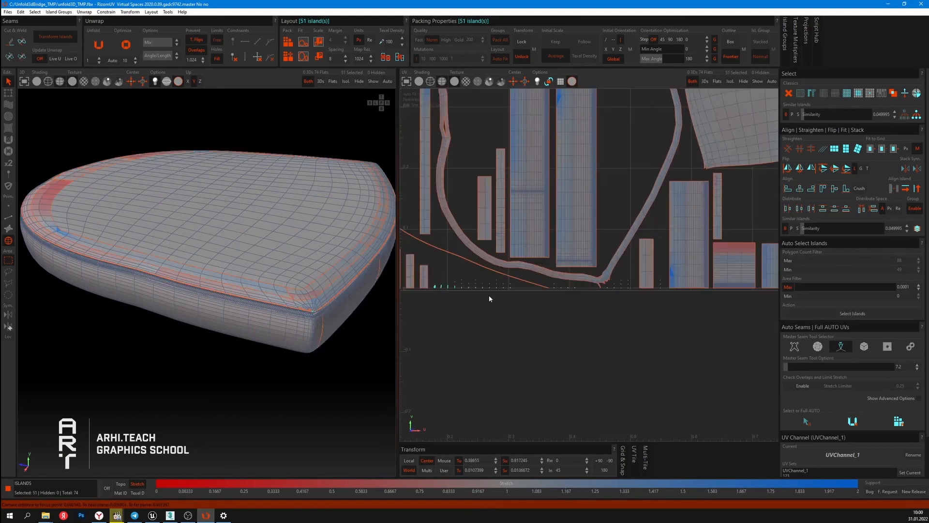
pyautogui.scroll(6, 484, 293)
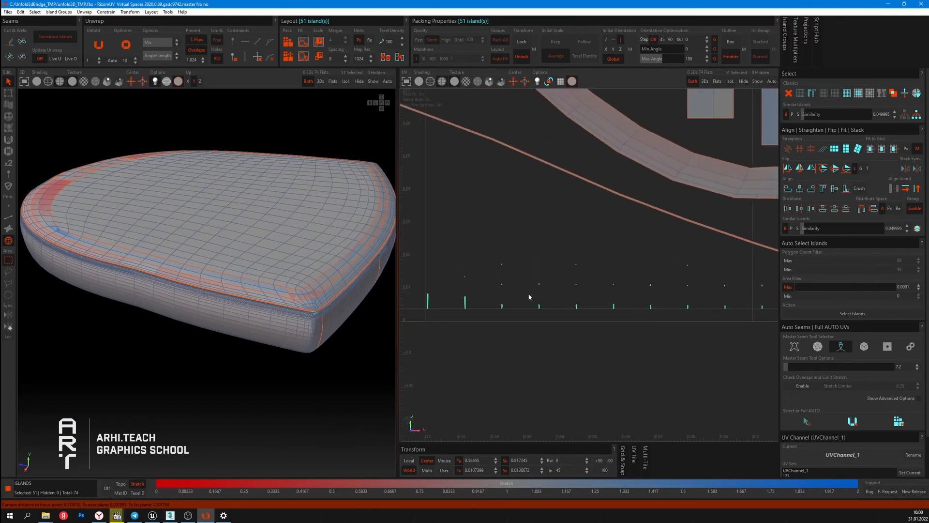
pyautogui.scroll(2, 483, 293)
pyautogui.scroll(-10, 495, 289)
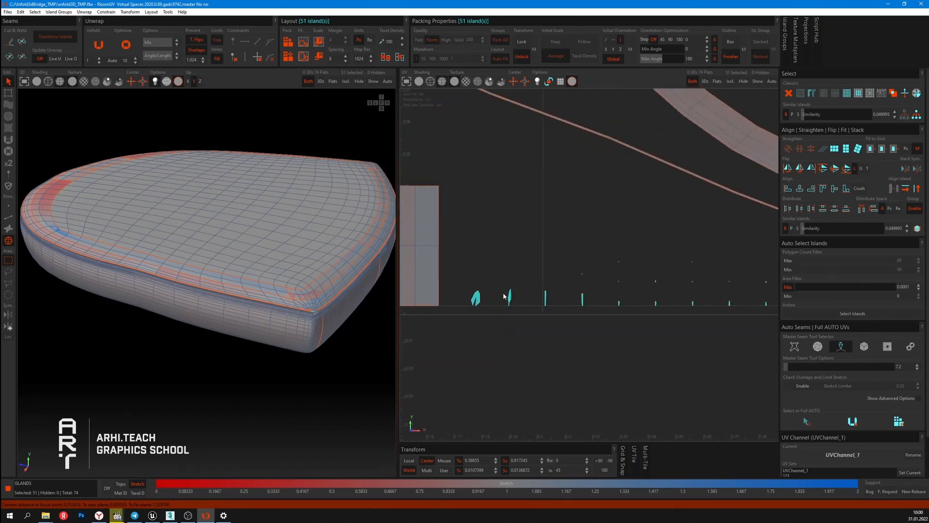
pyautogui.scroll(-5, 591, 306)
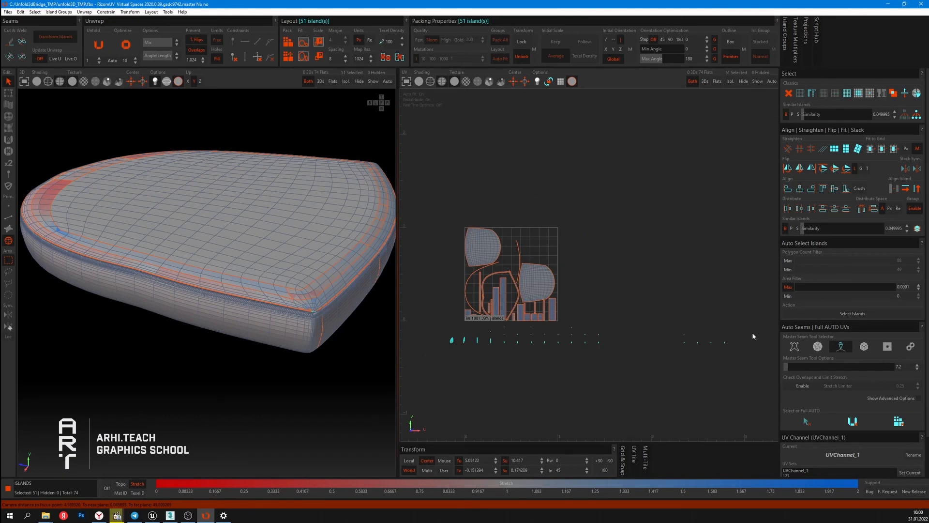
# - Pack the selected tiny islands back into the UV tile and auto-select islands again with the maximum area at 0.0001
pyautogui.click(288, 57)
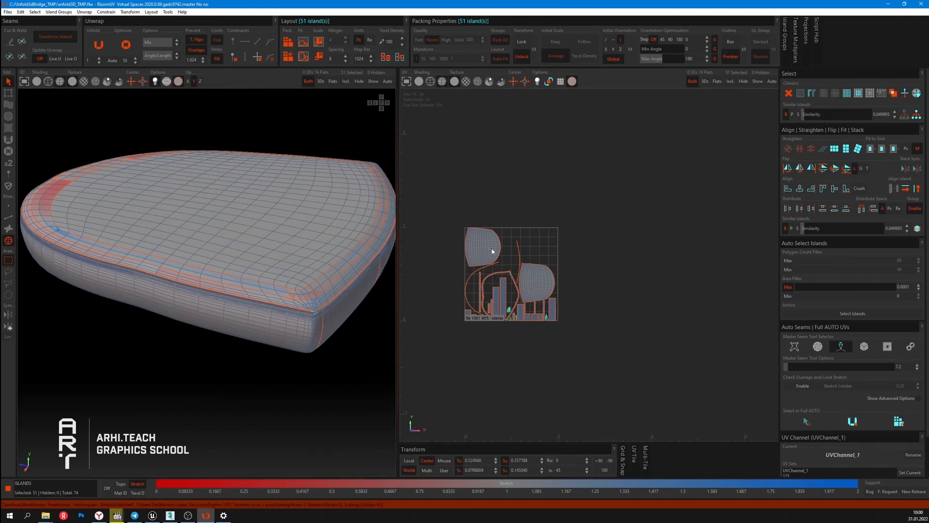
pyautogui.scroll(5, 510, 316)
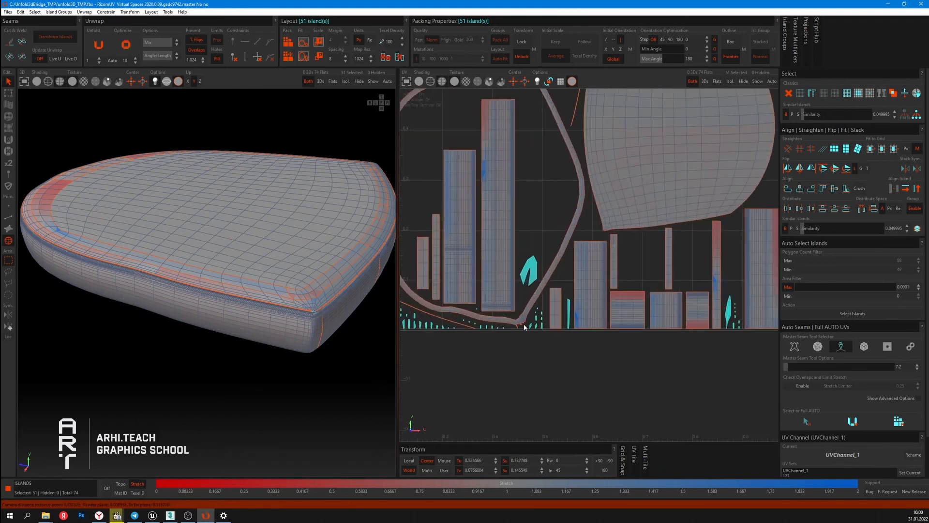
pyautogui.moveTo(524, 326); pyautogui.dragTo(551, 357, button='middle')
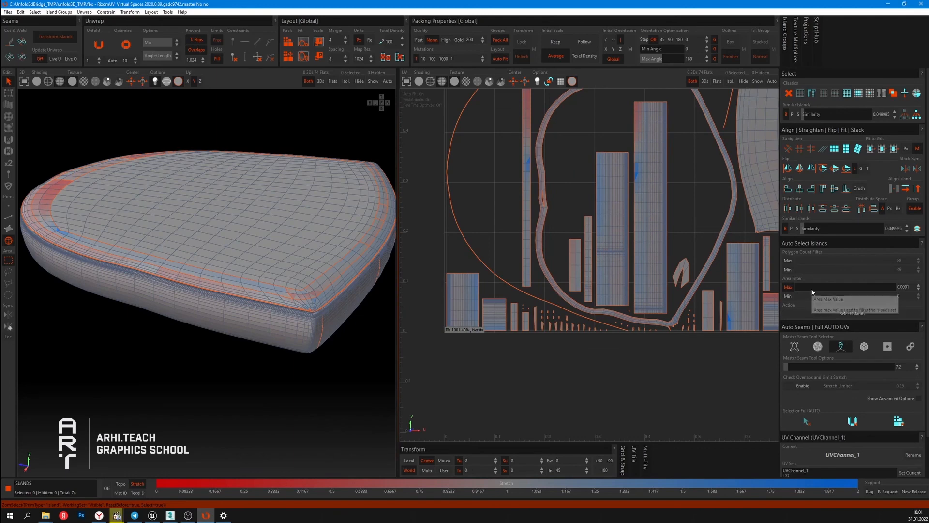
pyautogui.click(852, 313)
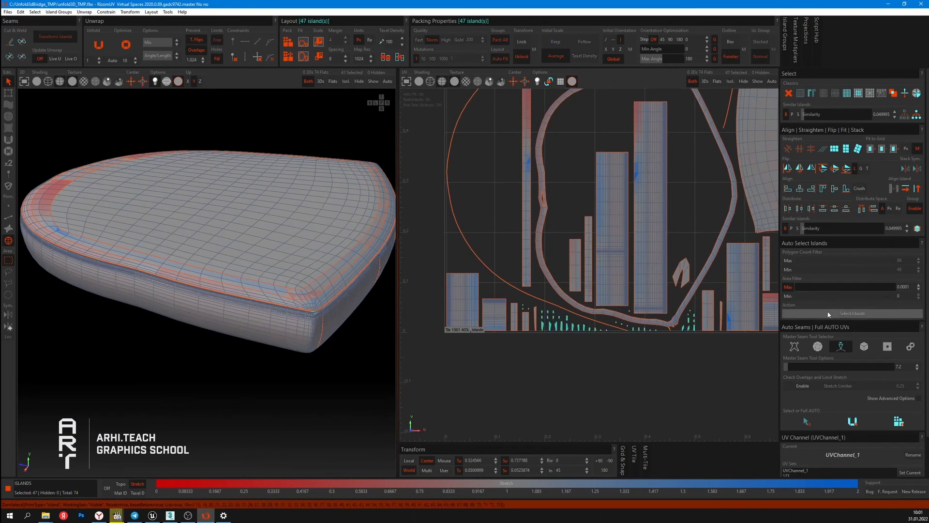
pyautogui.scroll(-3, 581, 373)
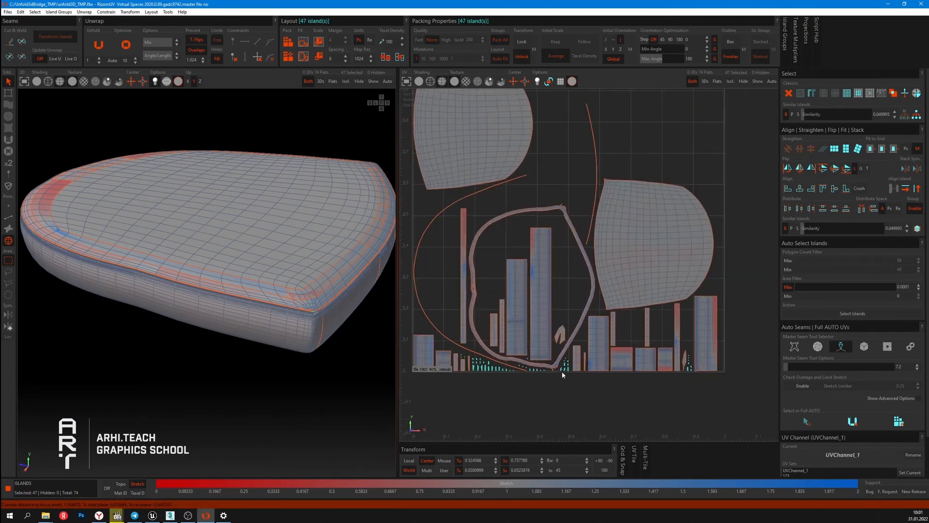